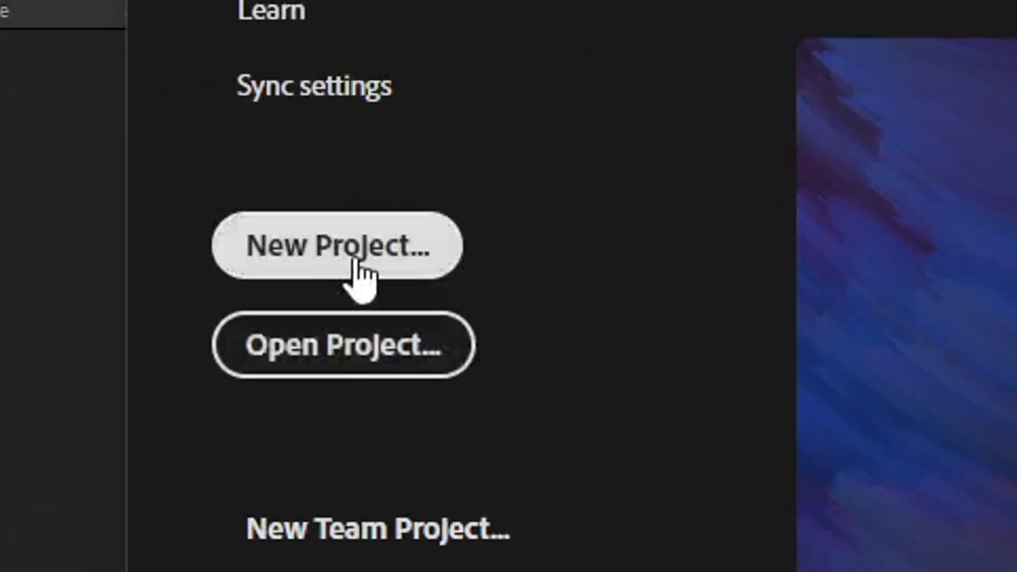
Start a new project and create a 1920 x 1080, 60 fps, two-second composition named "starting screen".
click(355, 261)
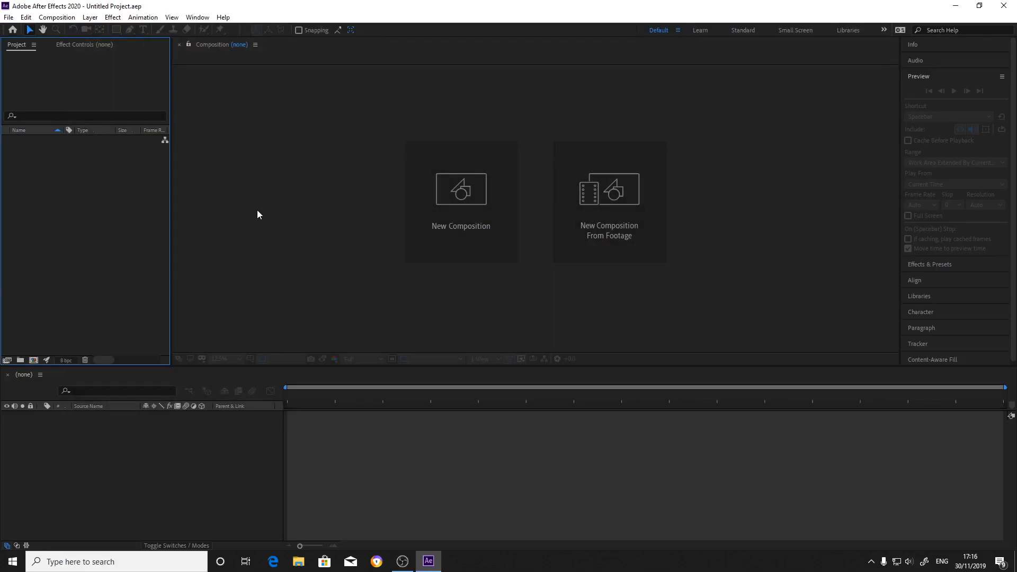
click(447, 222)
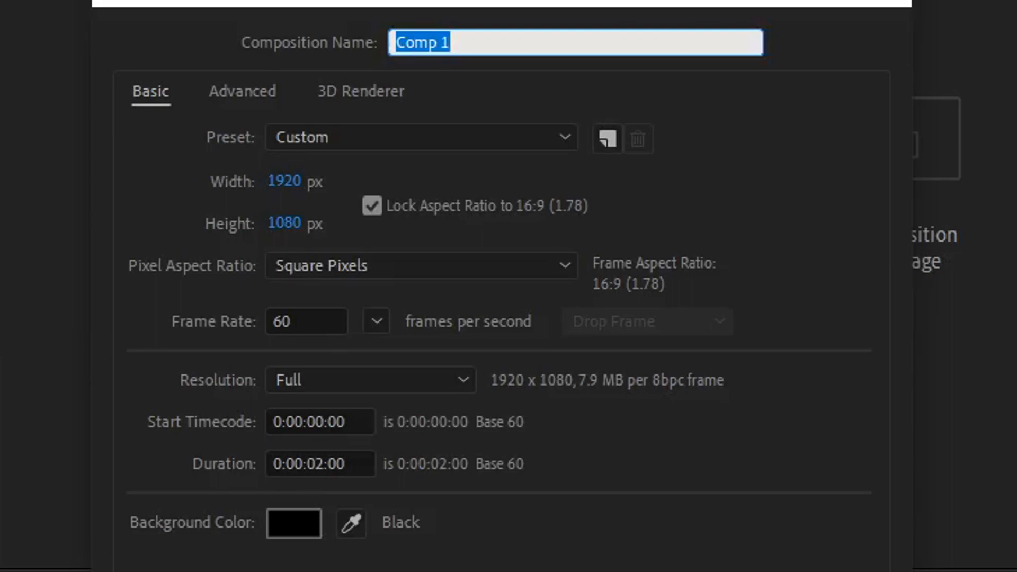
text(sta)
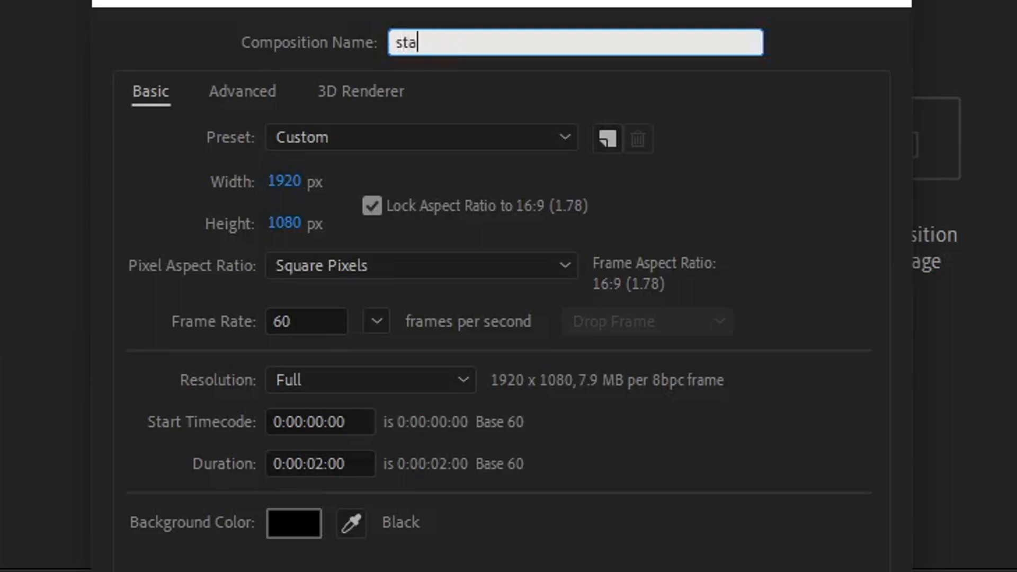
text(rting screen)
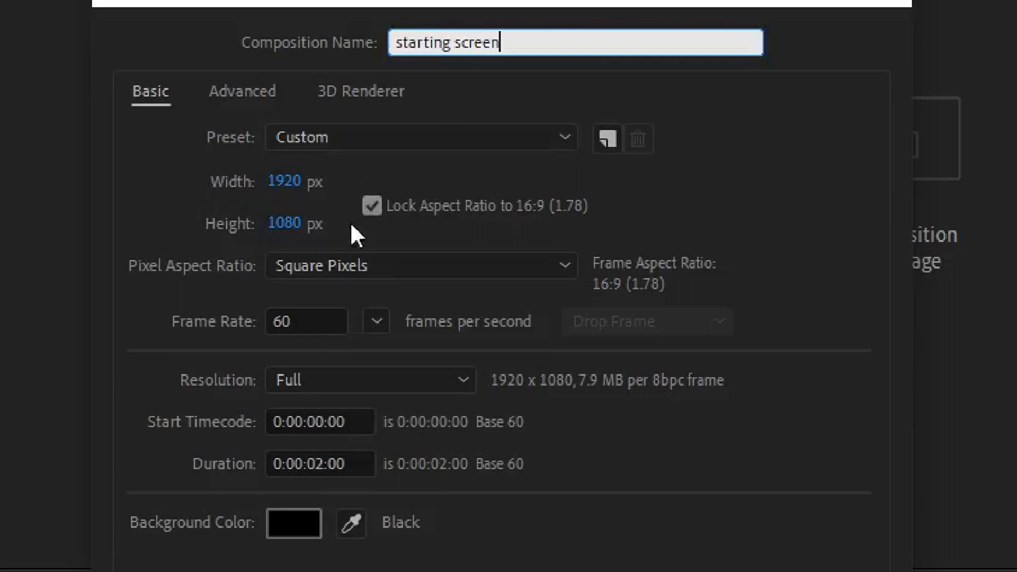
drag(319, 317, 234, 306)
click(247, 296)
click(231, 296)
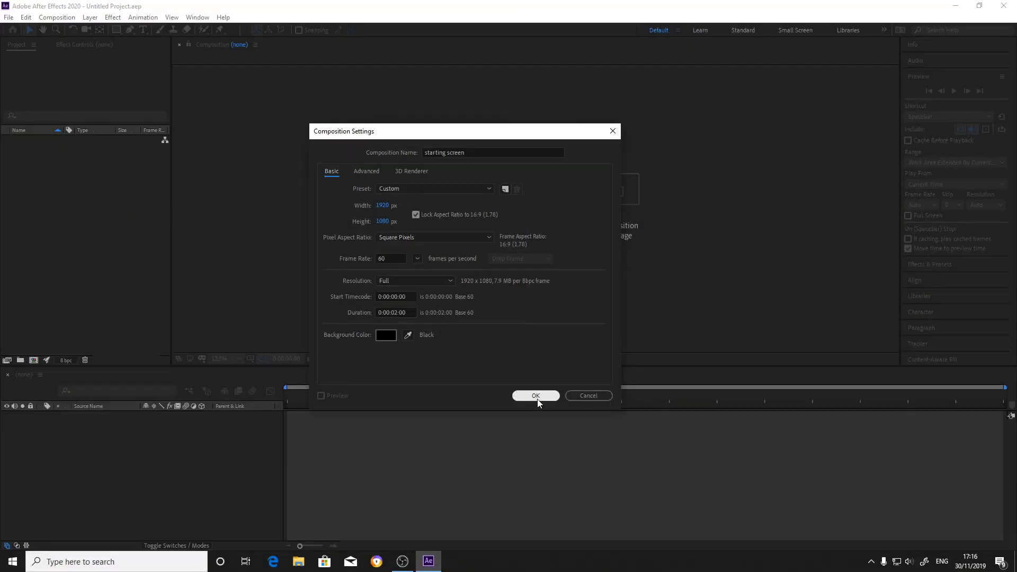
click(536, 396)
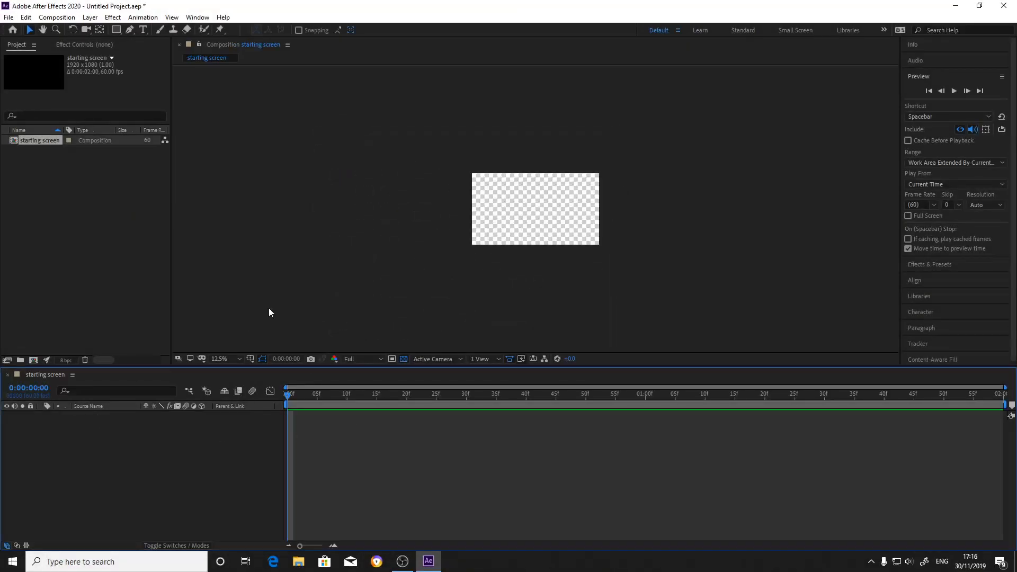
scroll(551, 214, up, 1)
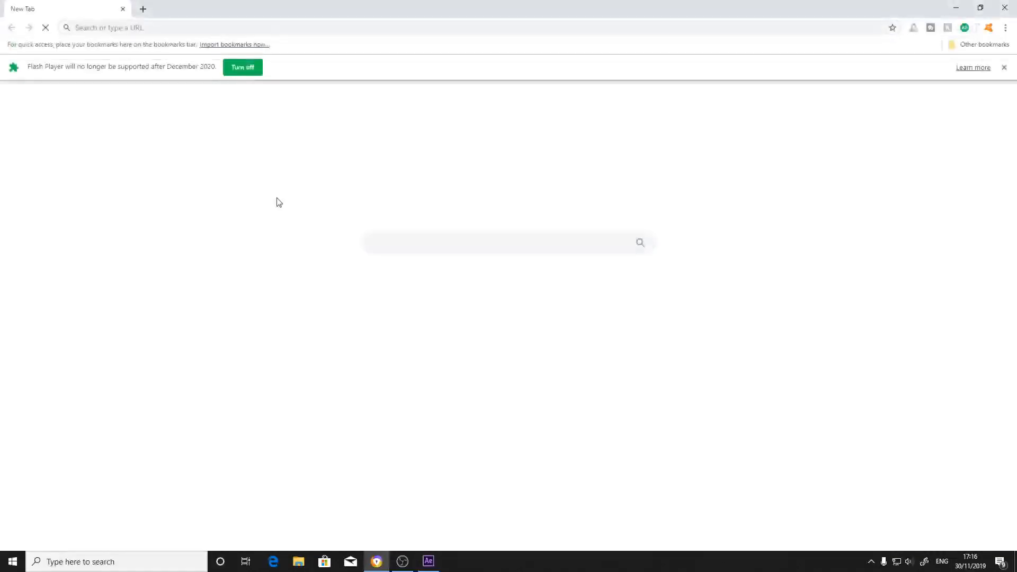
Switch to the web browser, find pixlr.com/editor/, and open Pixlr Editor with Flash allowed to run.
text(pixlr.com/editor/)
key(Return)
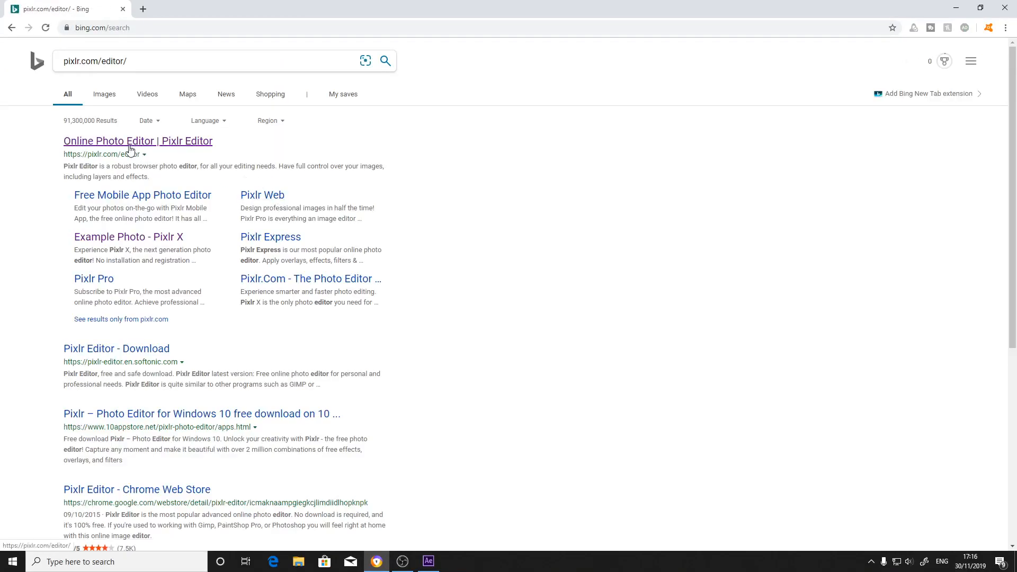
click(130, 148)
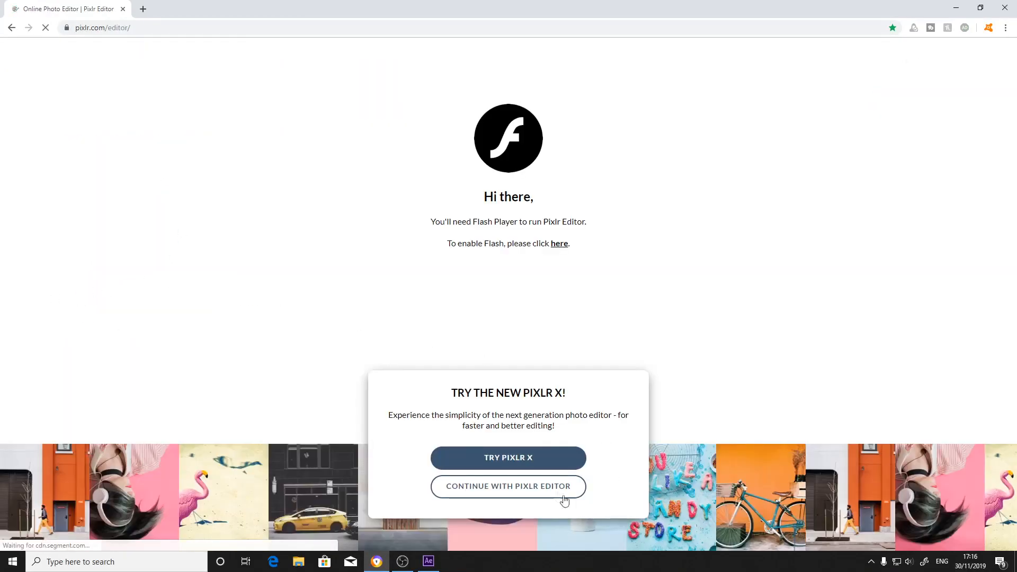
click(548, 490)
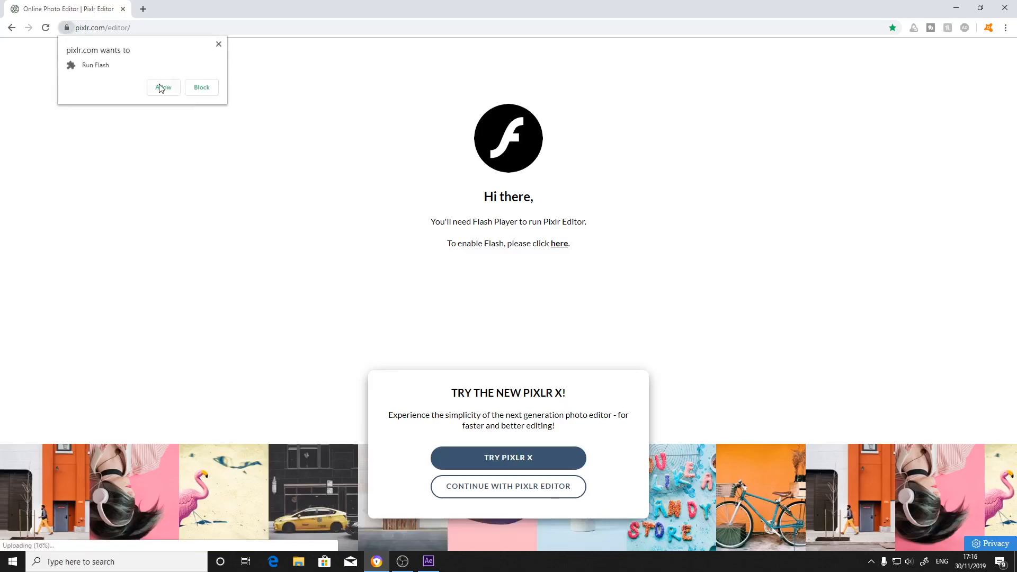
click(162, 88)
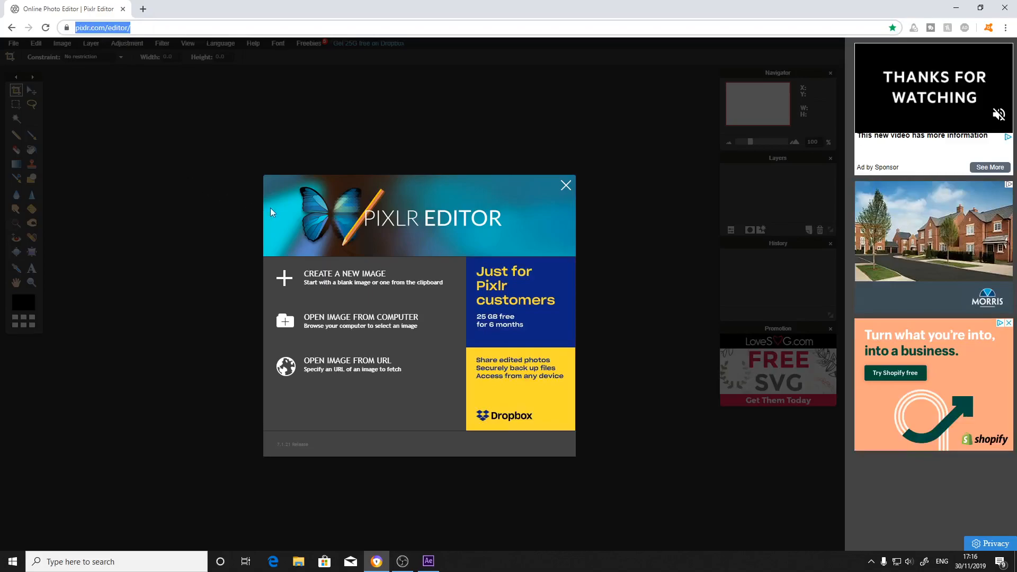
Create a new blank image 1920 px wide and 1080 px high with a transparent background.
click(308, 297)
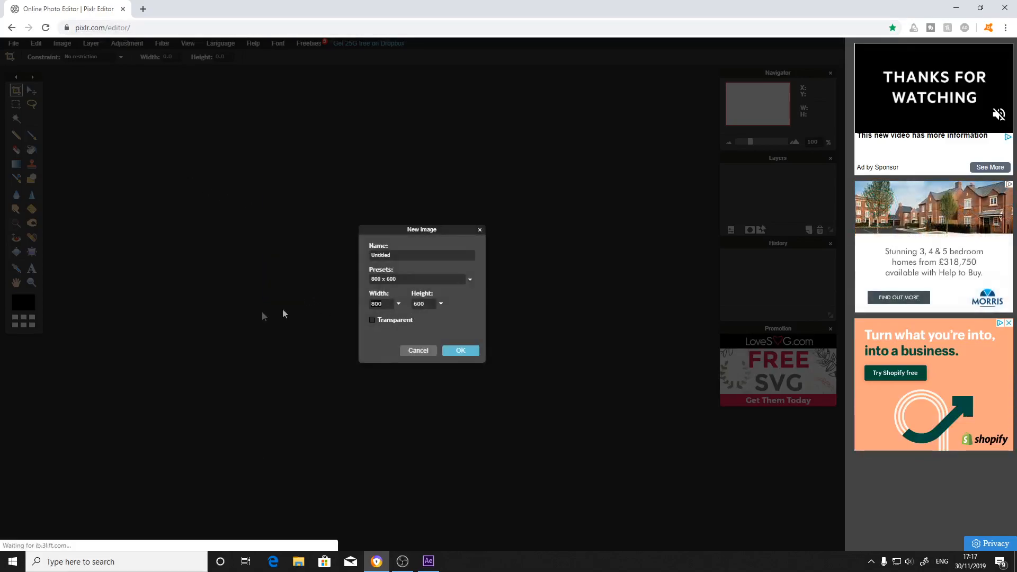
text(1920)
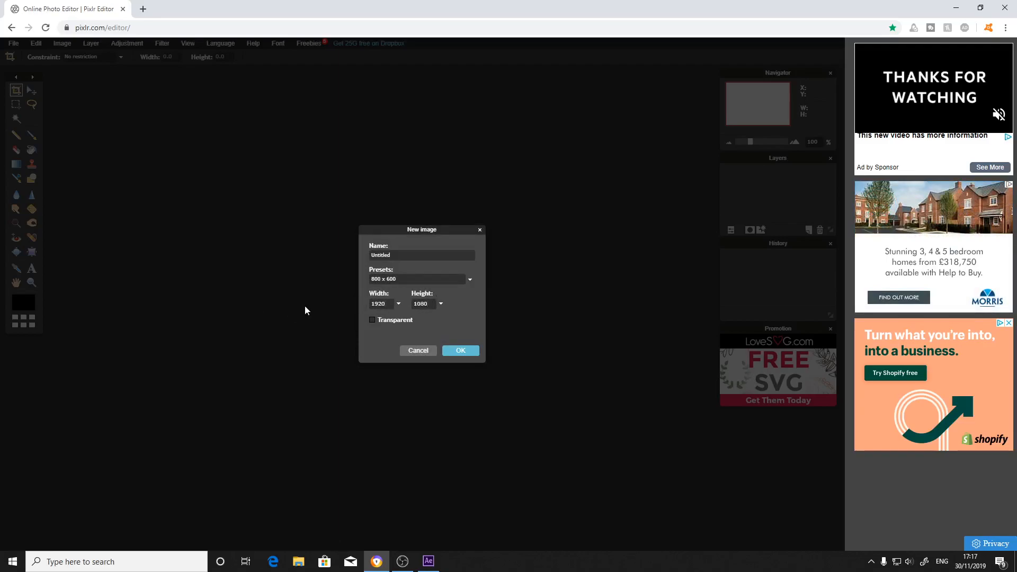
click(454, 352)
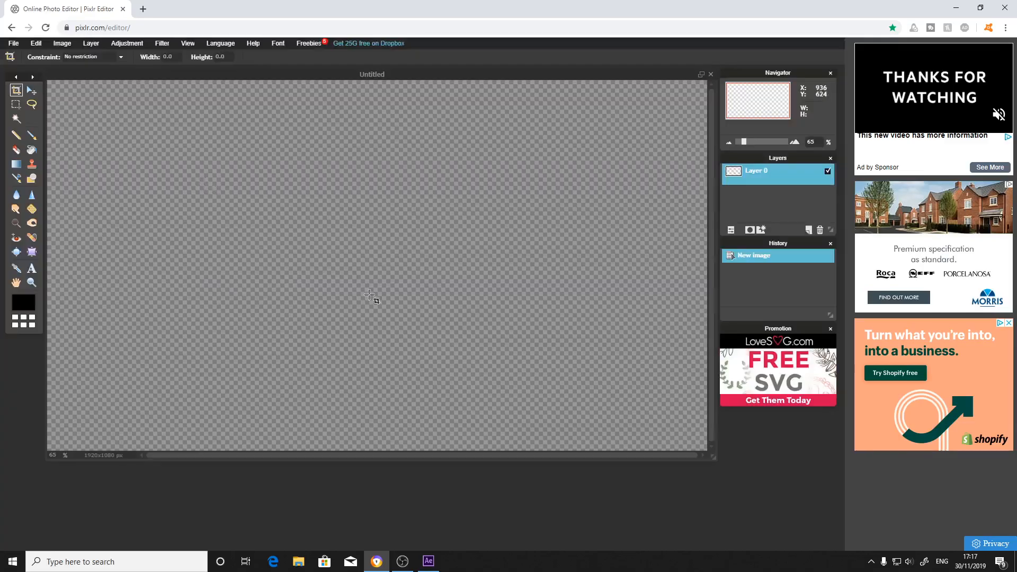
Add the text "Stream Starting Soon" to the canvas at size 90.
click(32, 269)
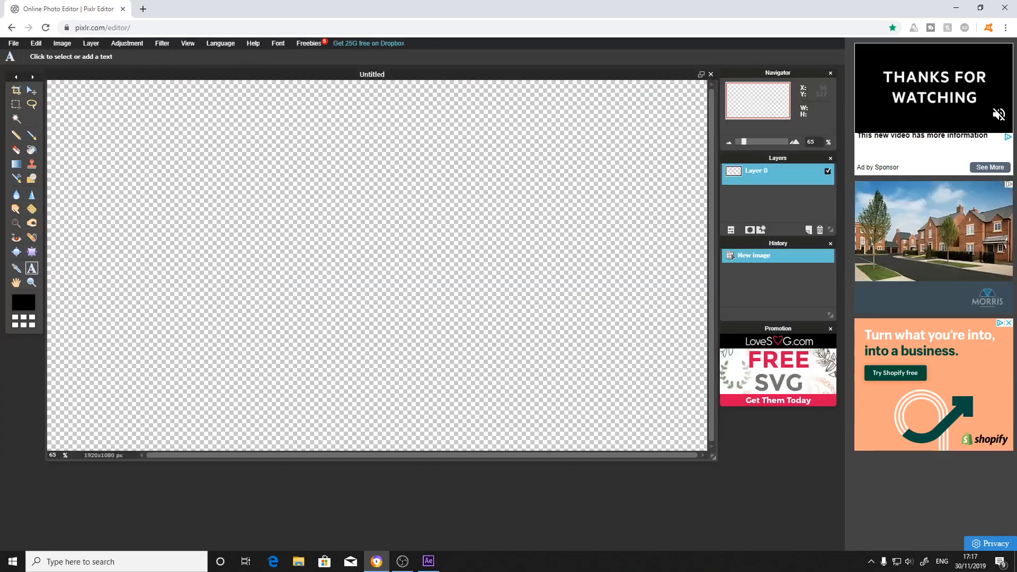
click(155, 271)
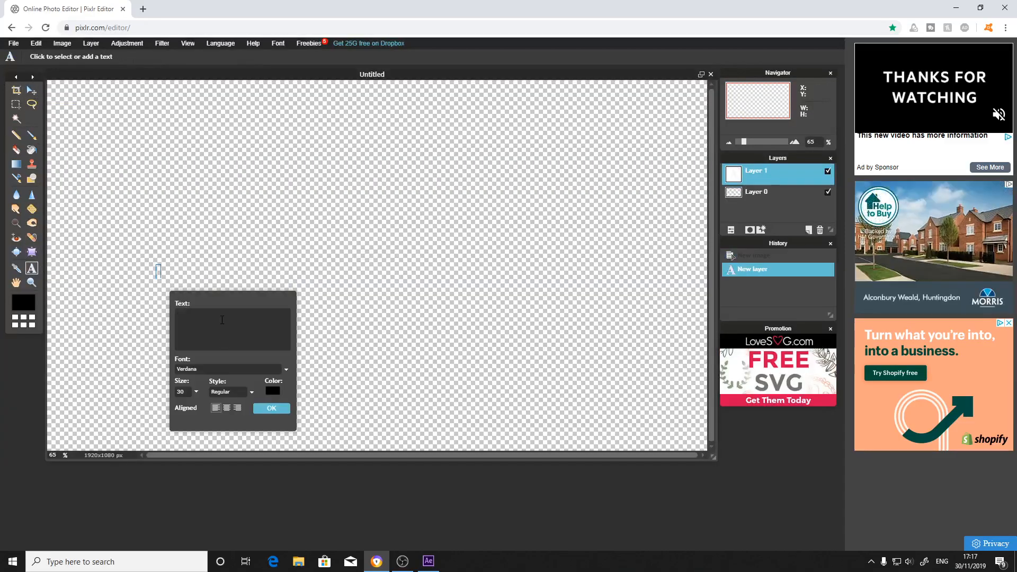
text(s)
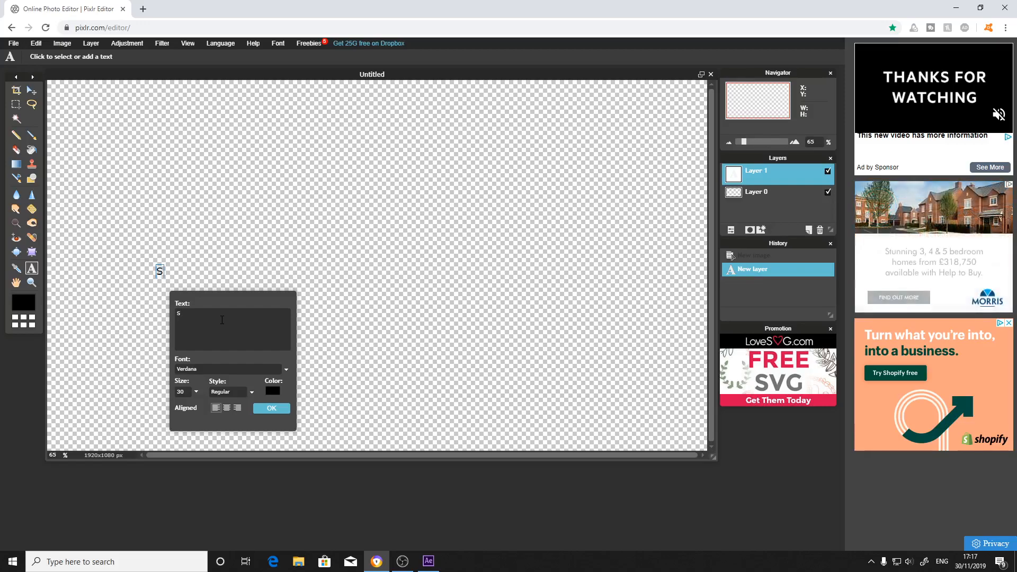
text(tream Sta)
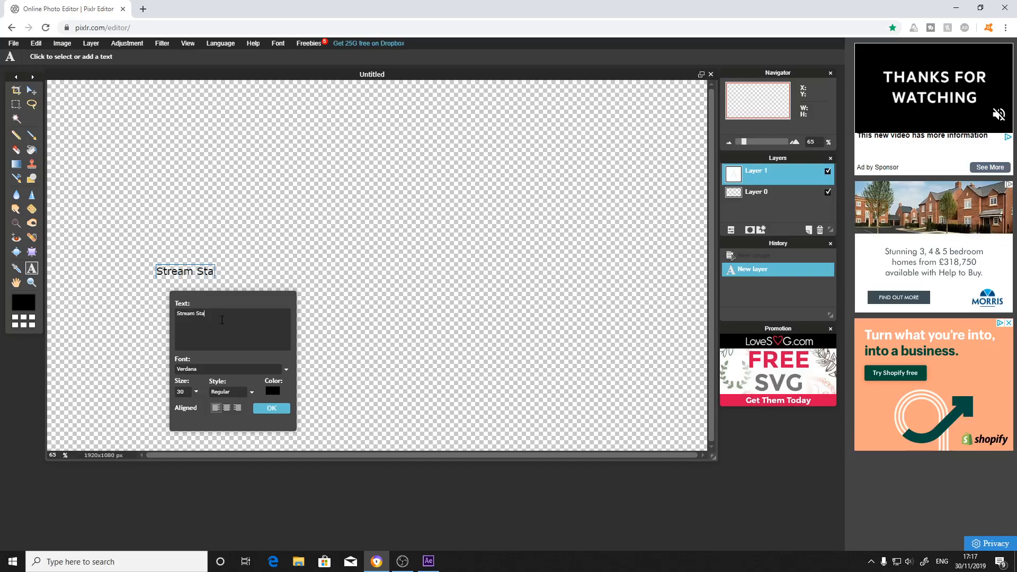
text(rting Soon)
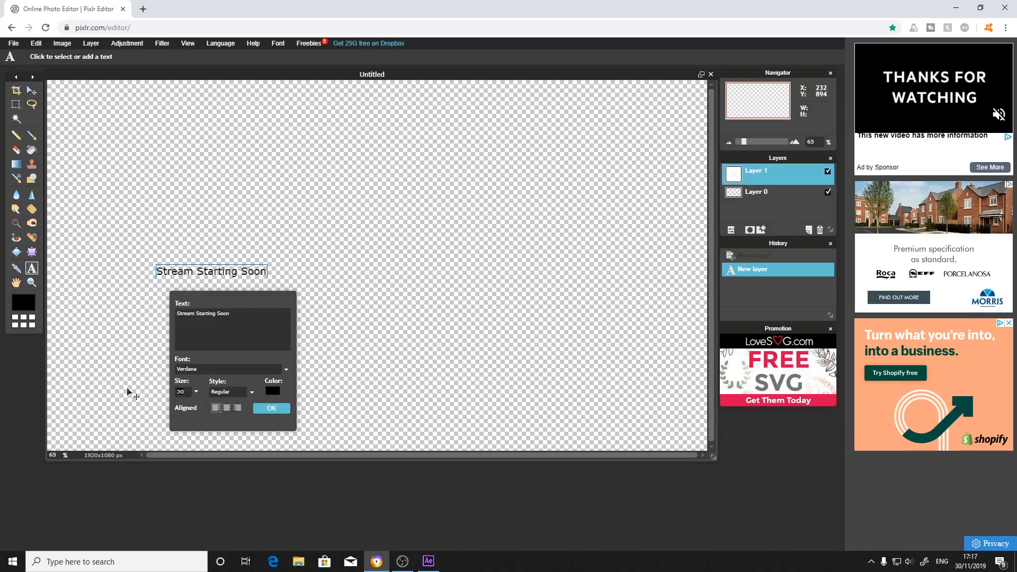
text(90)
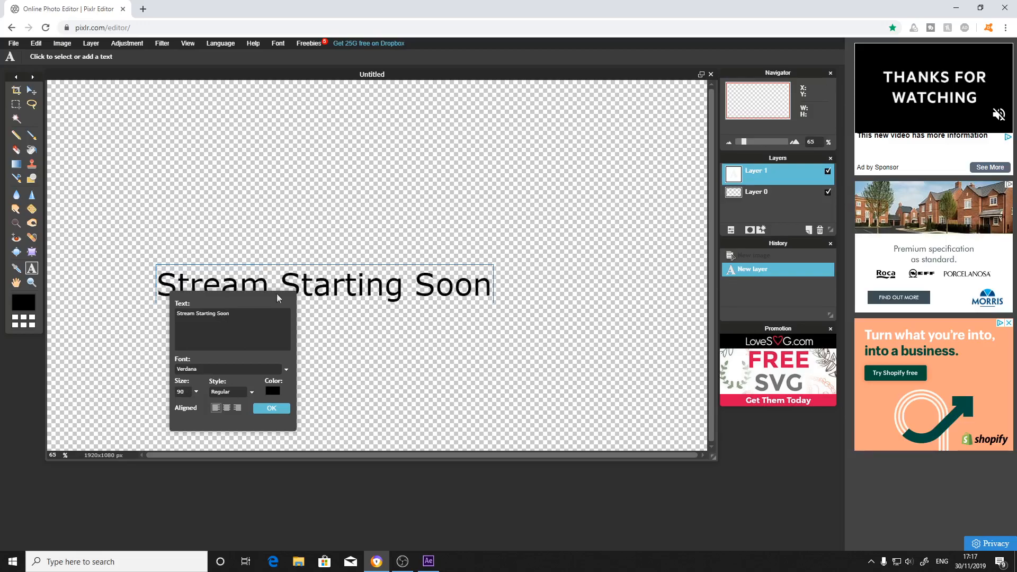
Change the font of the "Stream Starting Soon" text to Cleanwork.
click(285, 372)
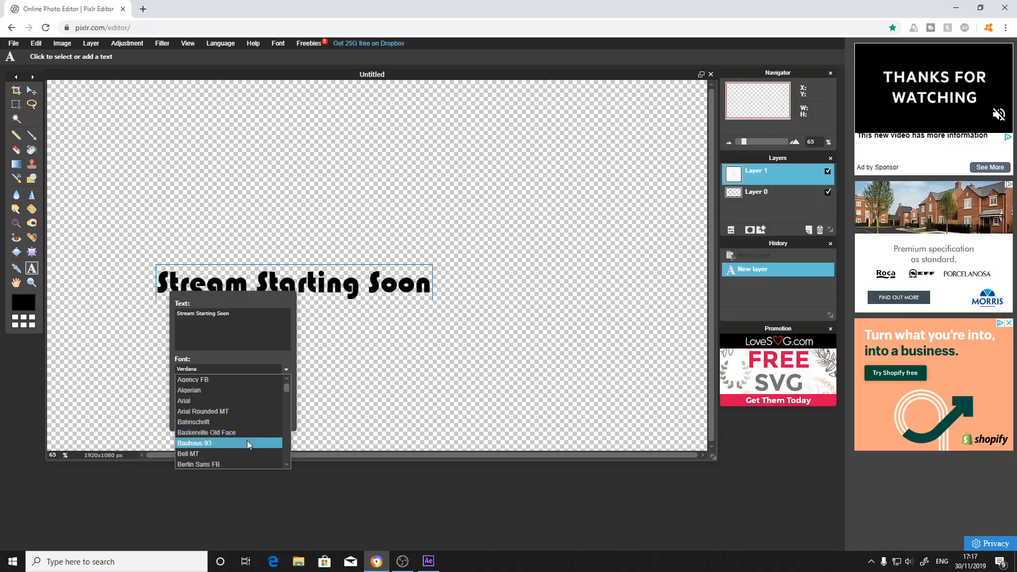
scroll(248, 450, down, 5)
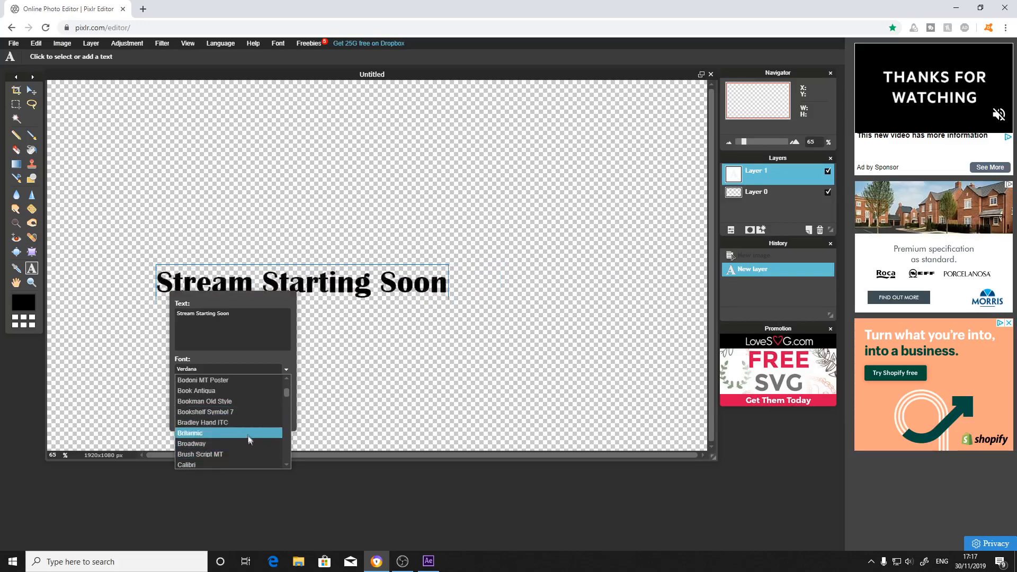
scroll(249, 454, down, 4)
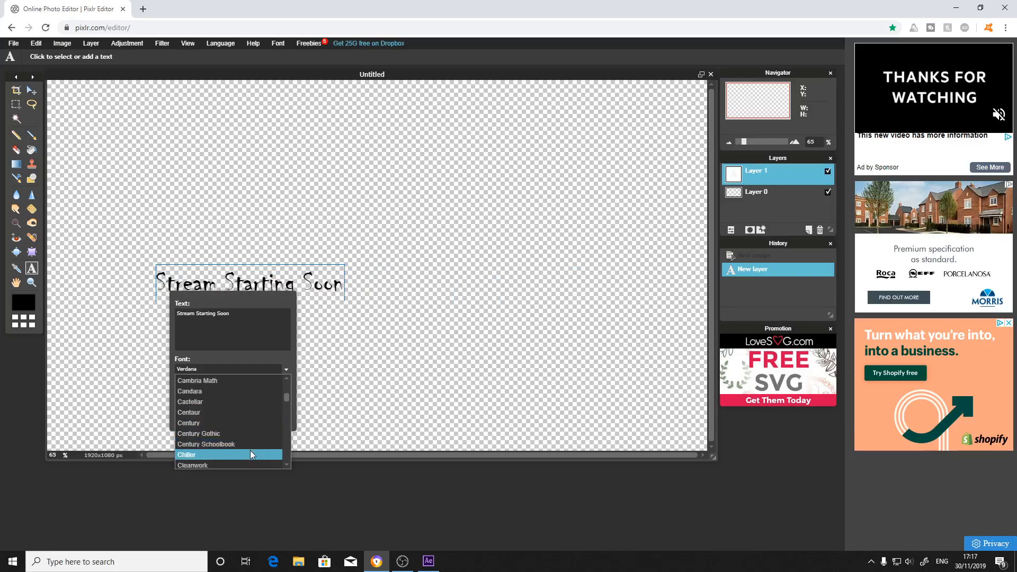
click(246, 467)
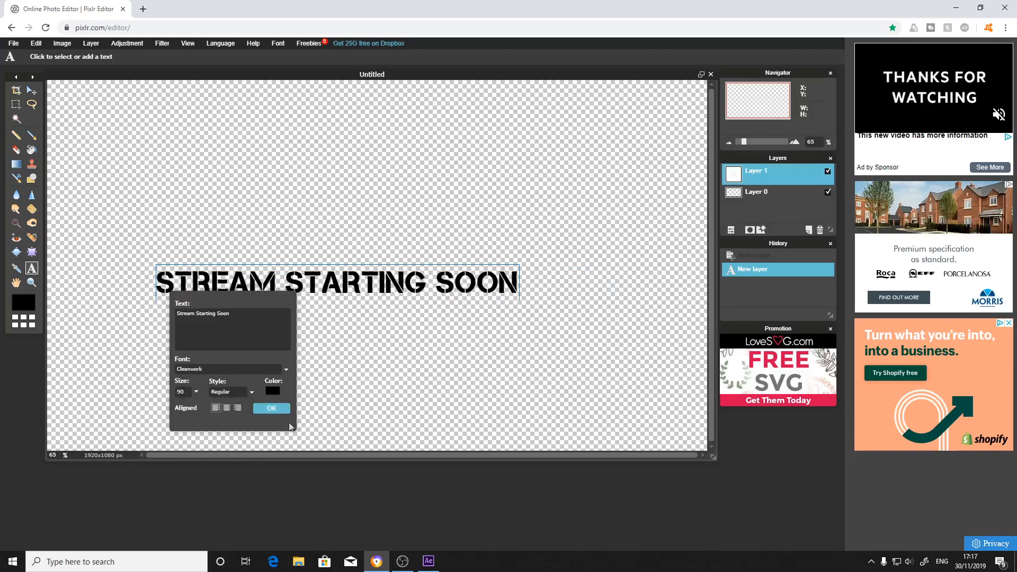
Colour the text blue (#0d00ff) and move it to the upper middle of the canvas.
click(272, 392)
drag(318, 363, 409, 362)
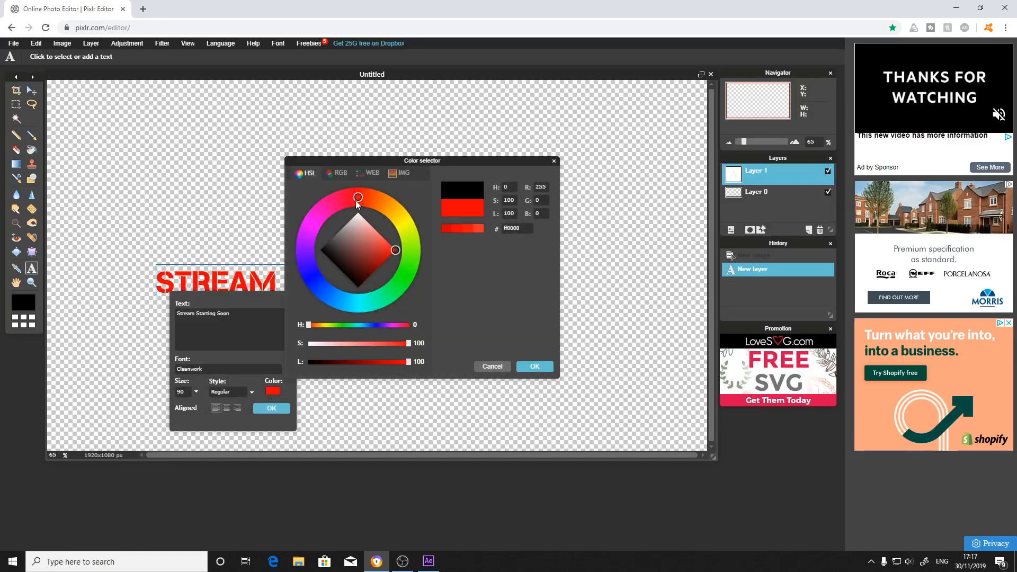
click(306, 261)
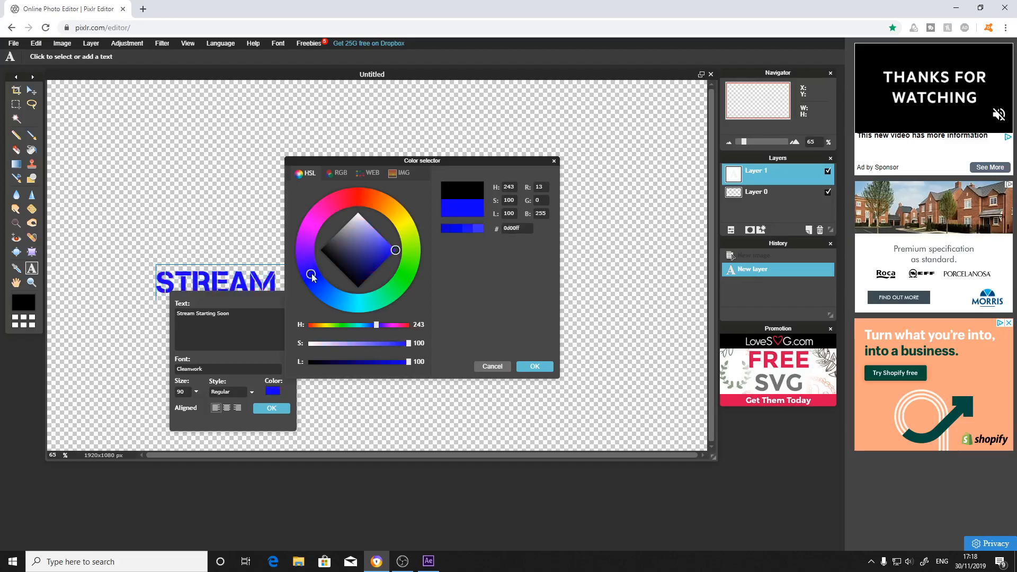
click(528, 368)
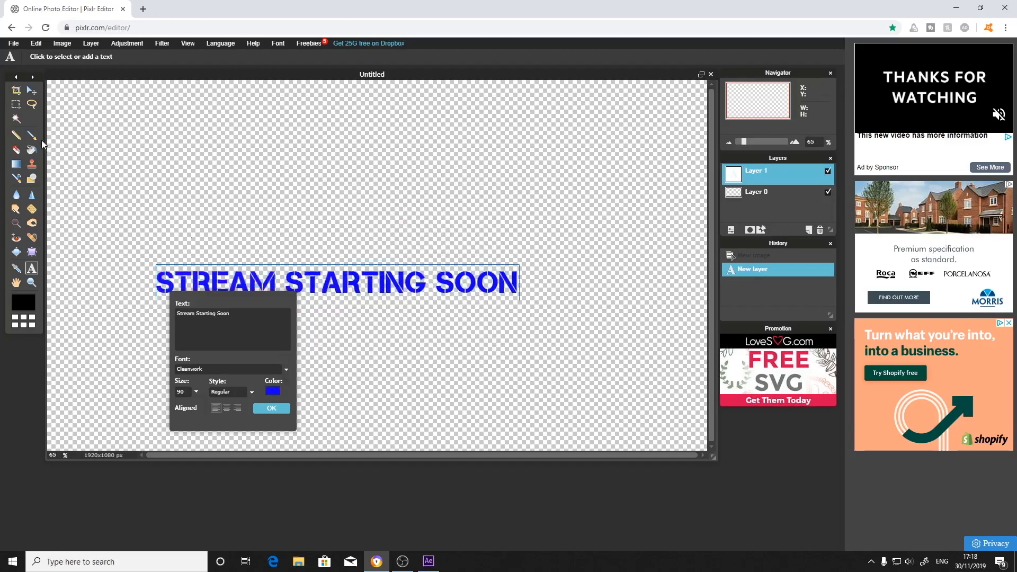
click(267, 409)
click(32, 90)
drag(248, 272, 280, 215)
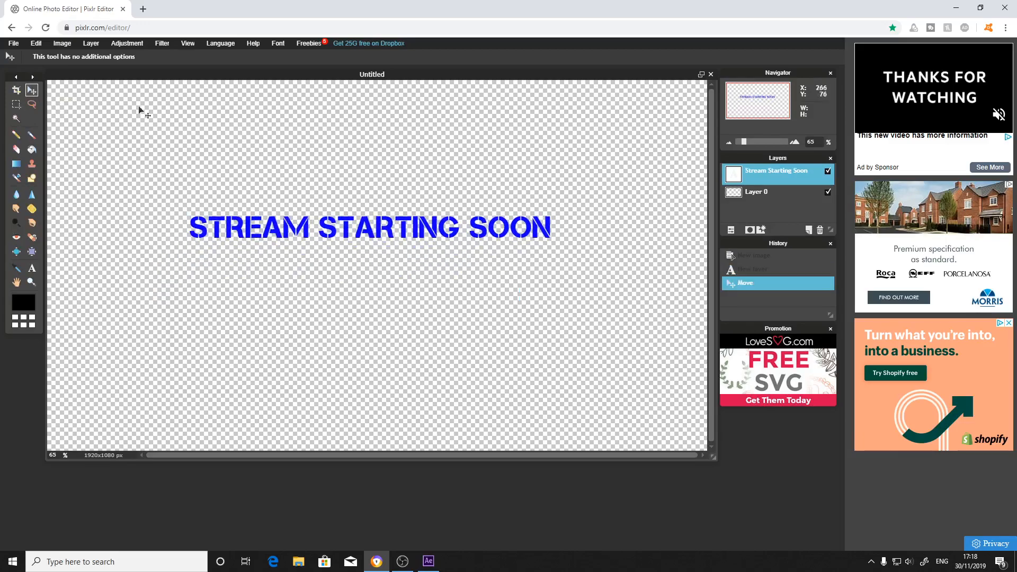
Save the image to the computer as a transparent, full-quality PNG file named 2.
click(15, 44)
click(18, 88)
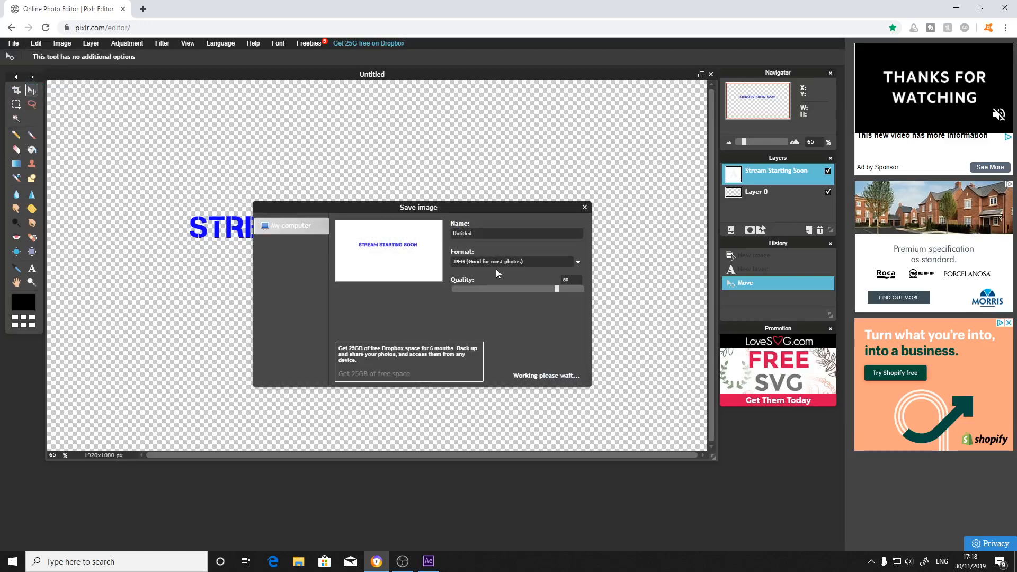
click(577, 262)
click(536, 282)
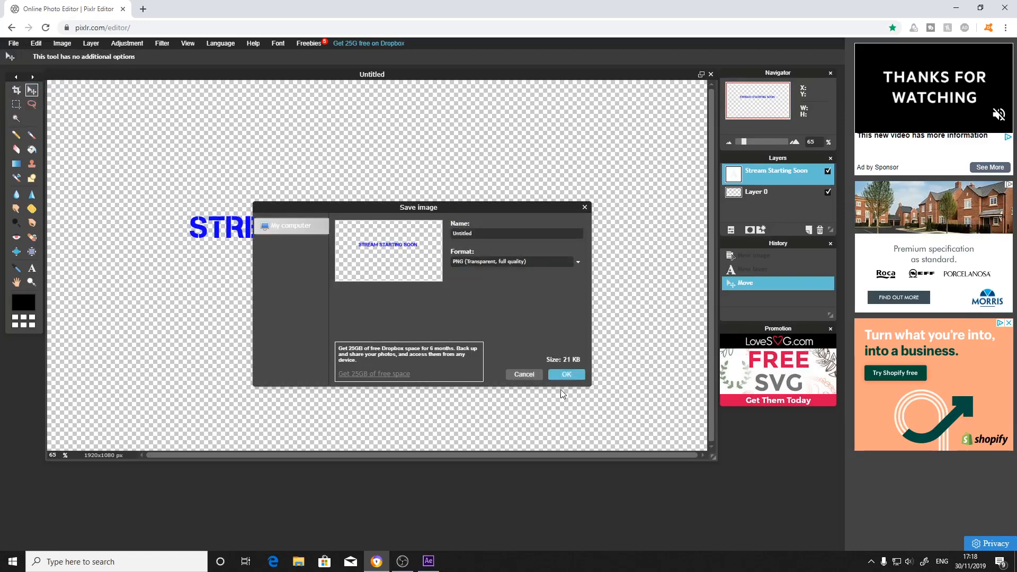
click(564, 375)
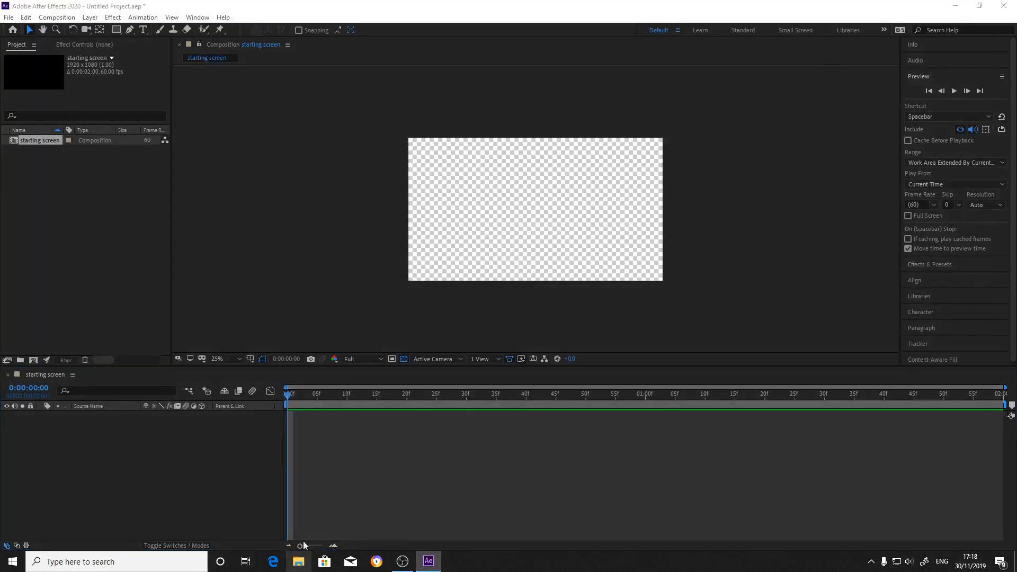
Import the saved image 2 into the After Effects "starting screen" composition as a layer and turn off the transparency grid.
click(300, 560)
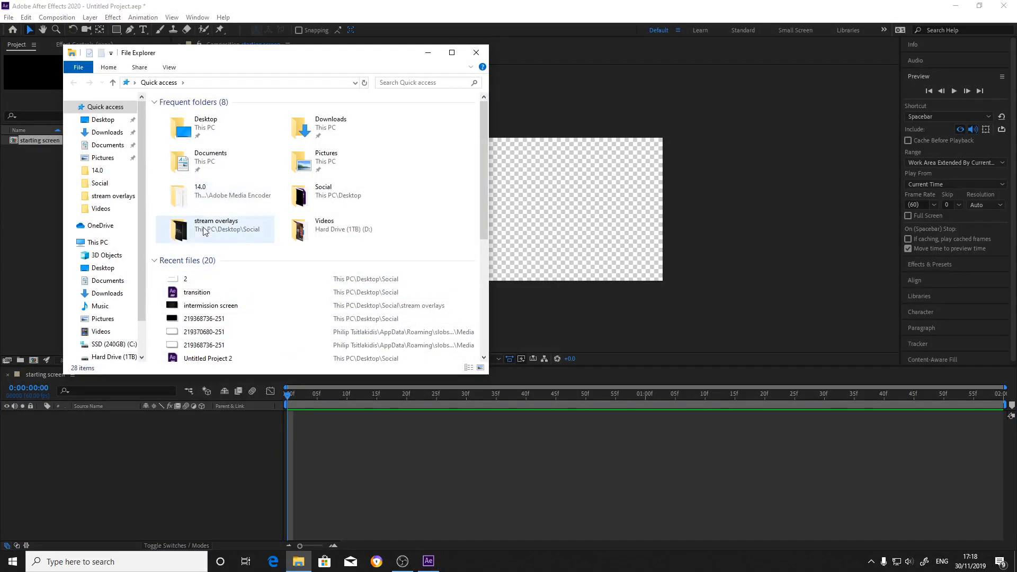
drag(195, 278, 125, 493)
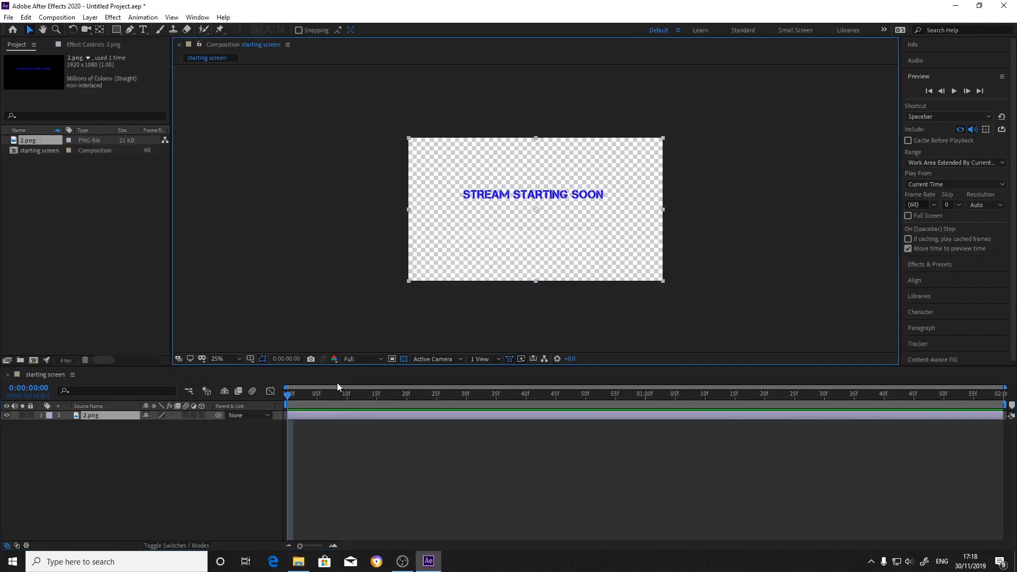
click(112, 415)
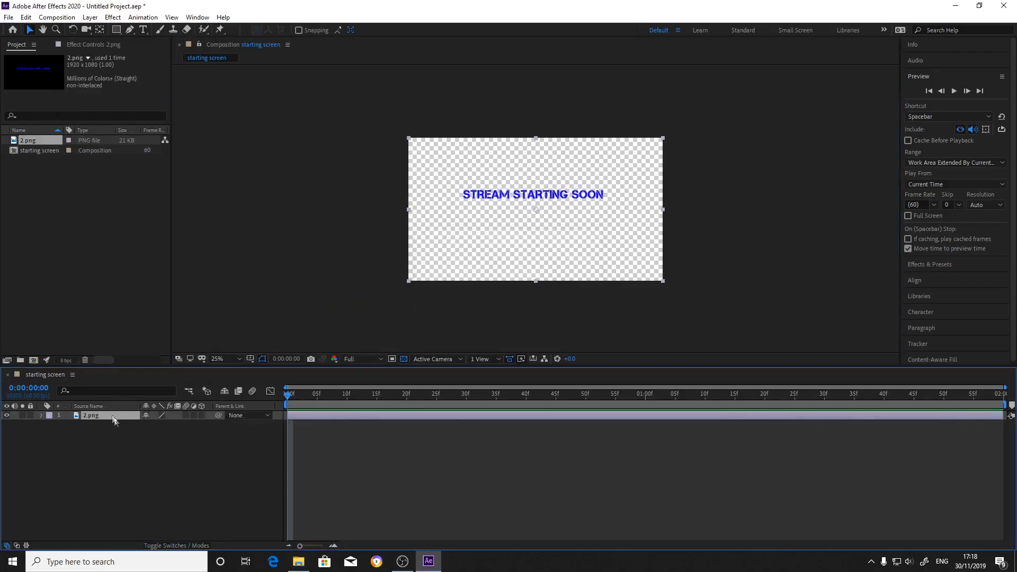
click(132, 430)
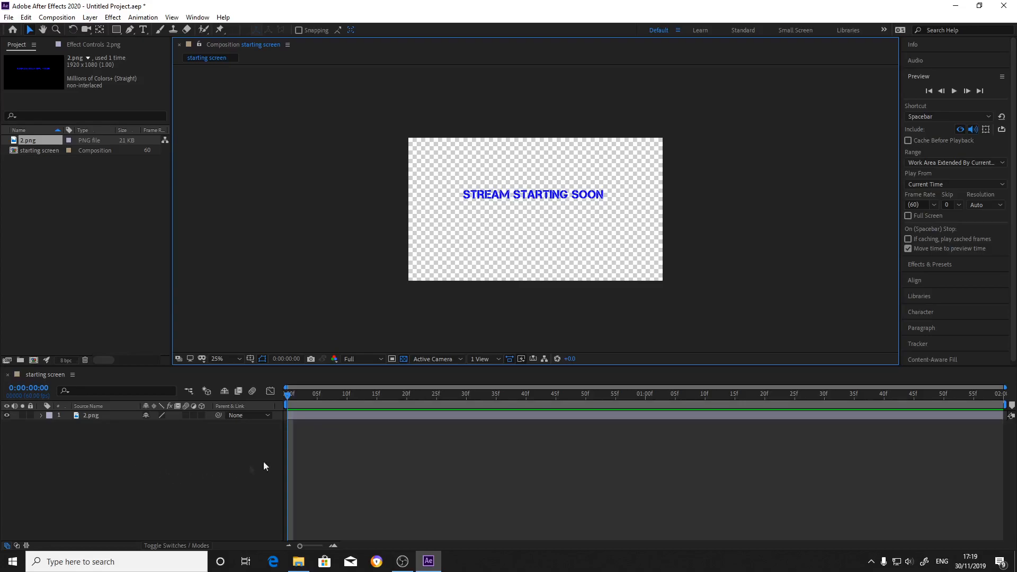
click(403, 359)
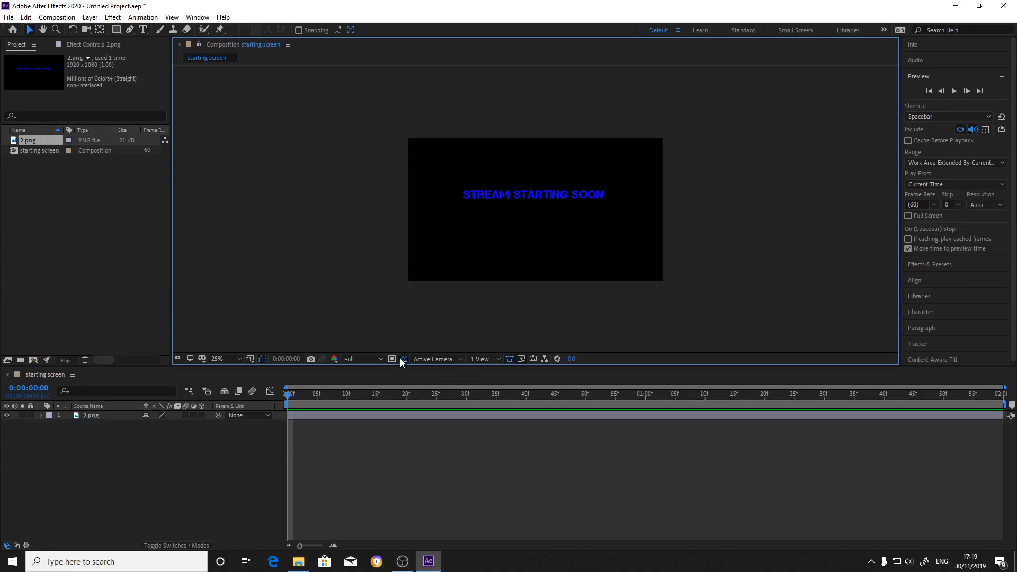
Toggle the transparency grid on and back off to check the image's background.
click(402, 358)
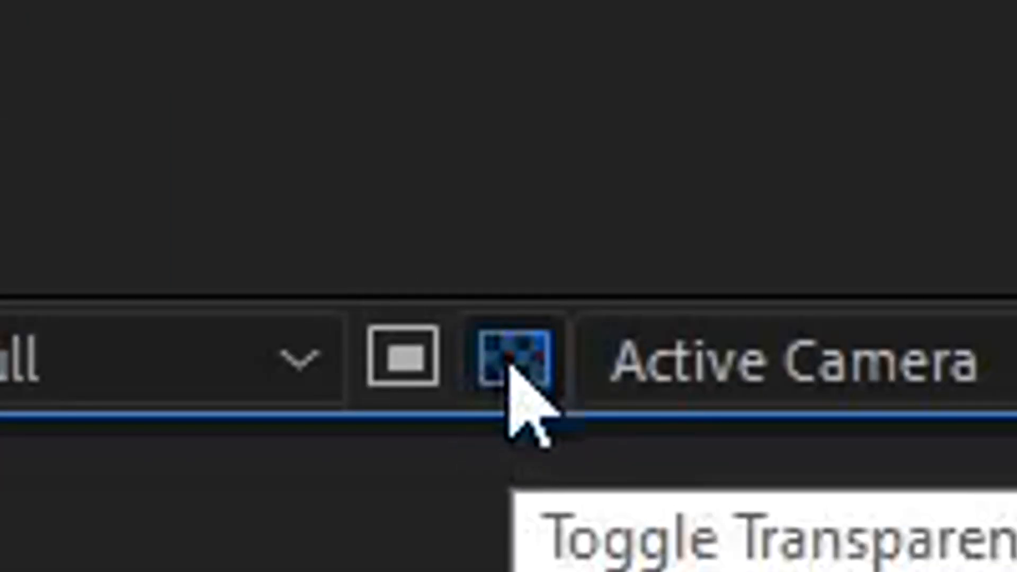
click(508, 360)
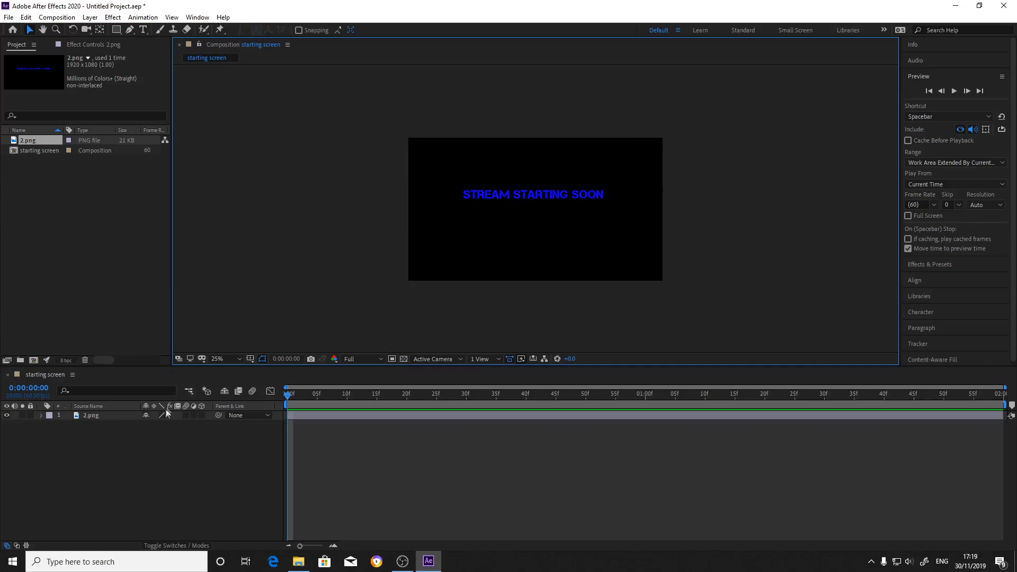
Nudge the 2.png layer slightly right and down so the text is centred horizontally in the composition.
click(97, 416)
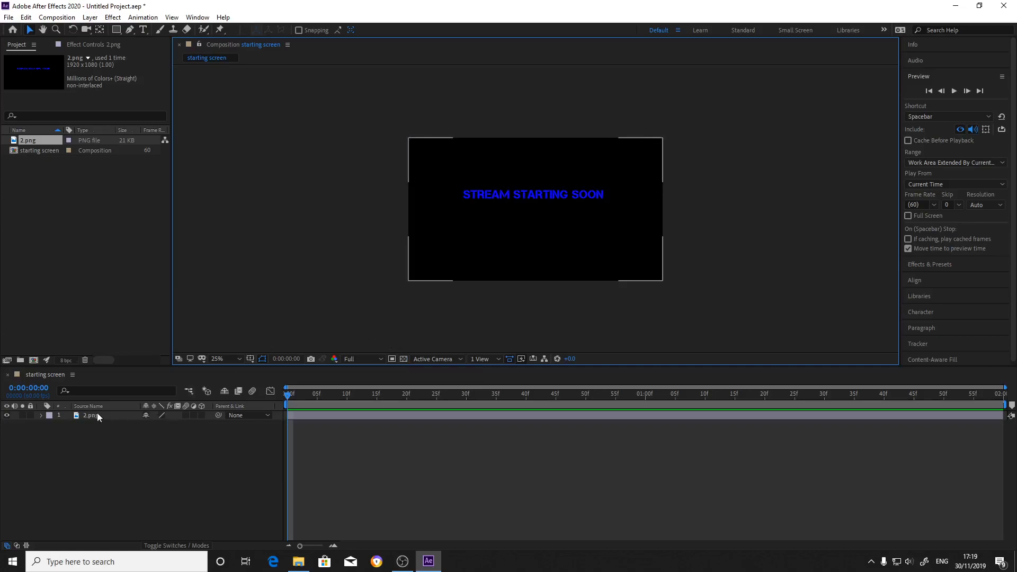
click(97, 416)
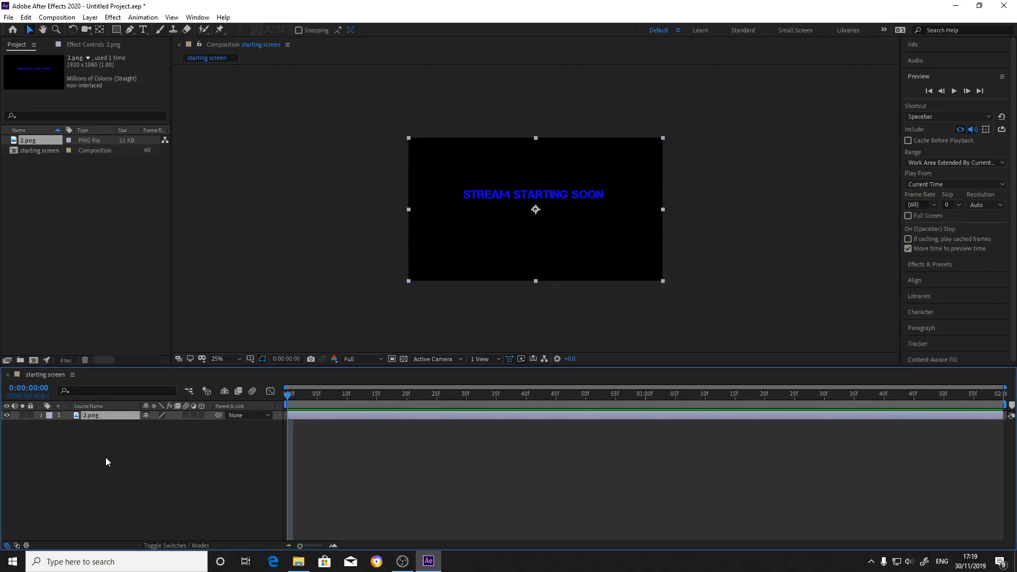
key(Right)
key(Right)
key(Right)
key(Right)
key(Right)
key(Down)
key(Down)
key(Down)
key(Down)
key(Down)
key(Left)
key(Left)
key(Down)
key(Down)
key(Down)
Pre-compose the 2.png layer with all attributes moved into the new composition.
click(93, 416)
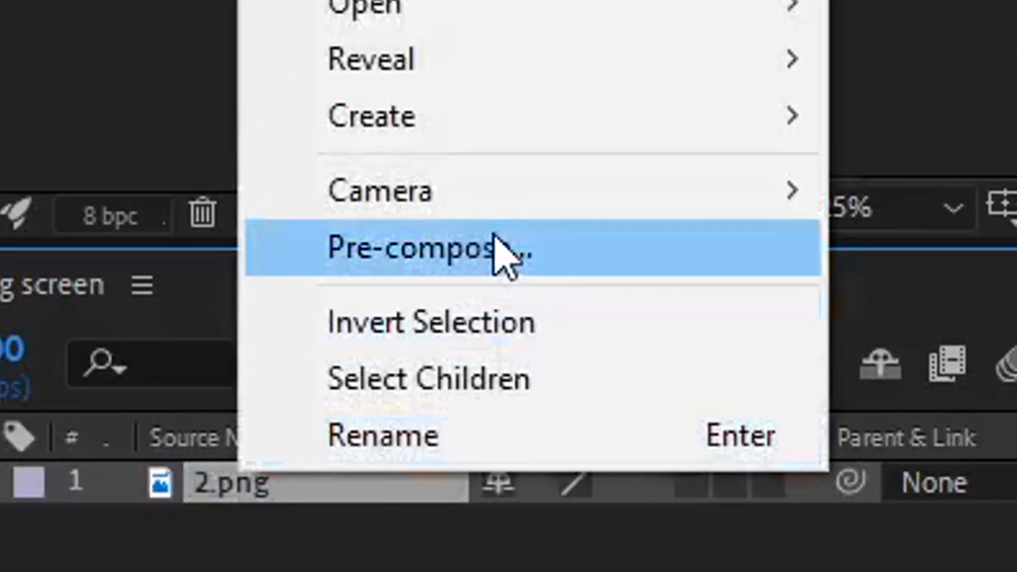
click(625, 63)
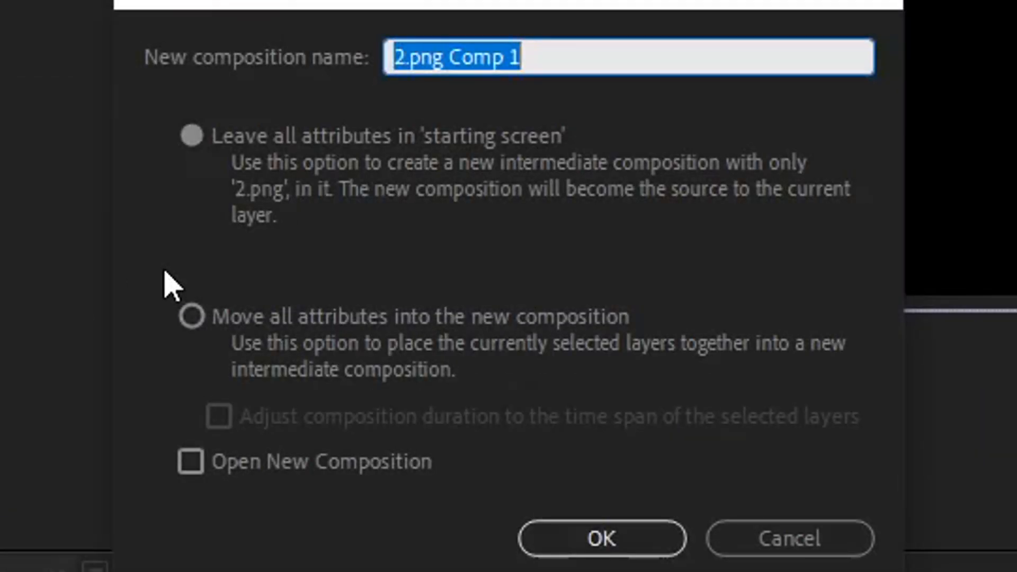
click(219, 328)
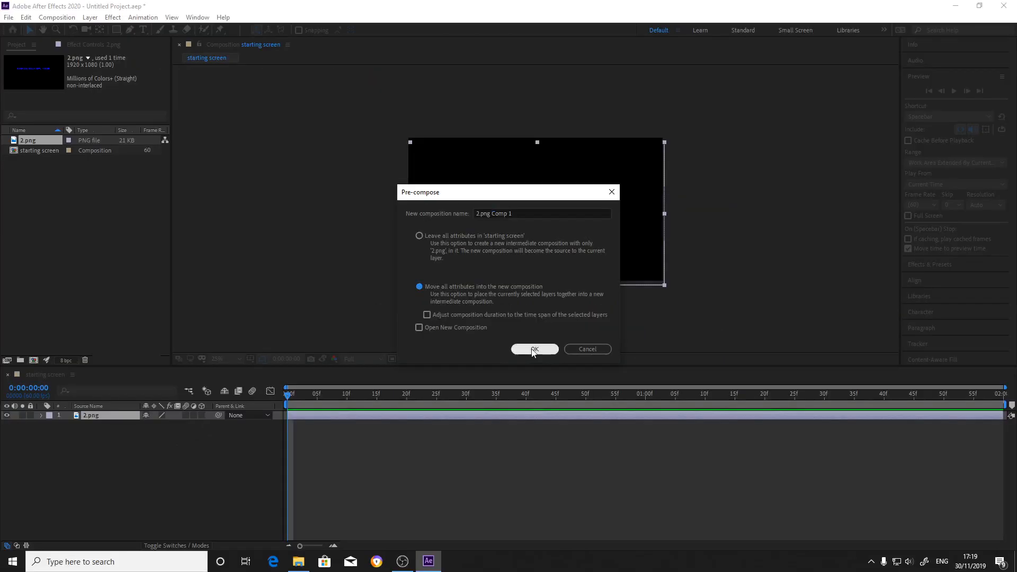
click(602, 539)
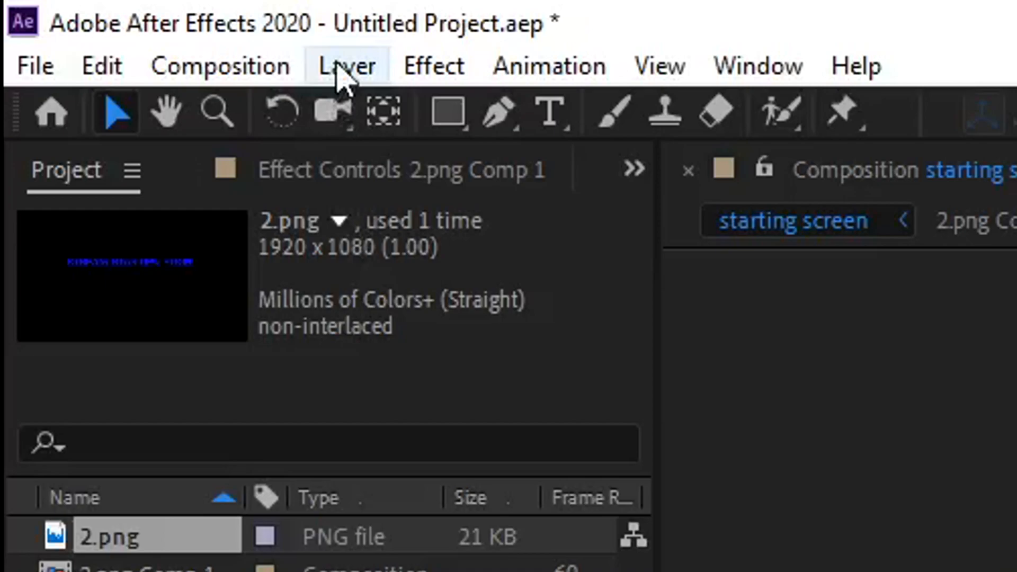
Auto-trace the pre-composed text layer for the current frame, using the Luminance channel with Preview enabled.
click(339, 69)
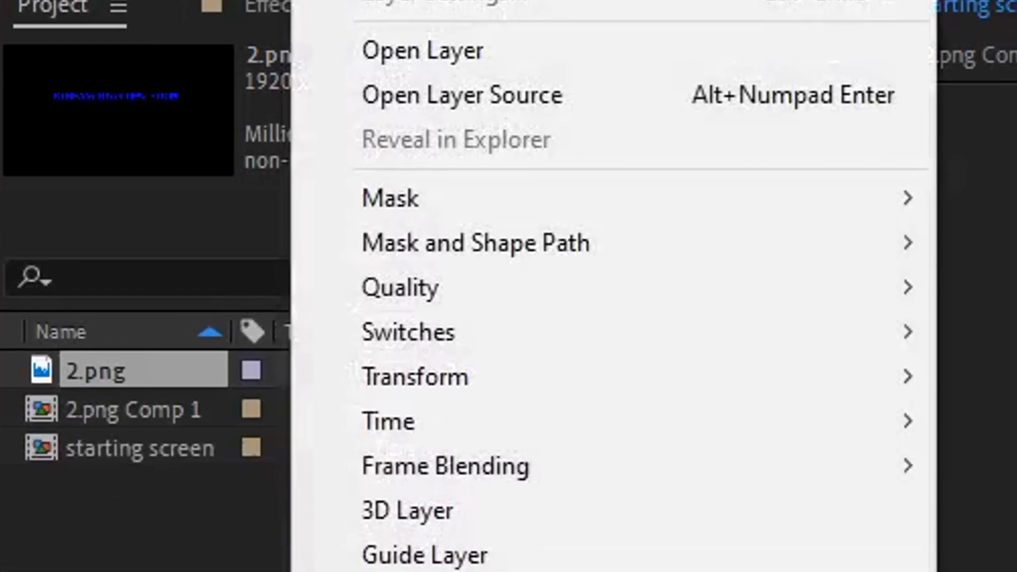
click(599, 469)
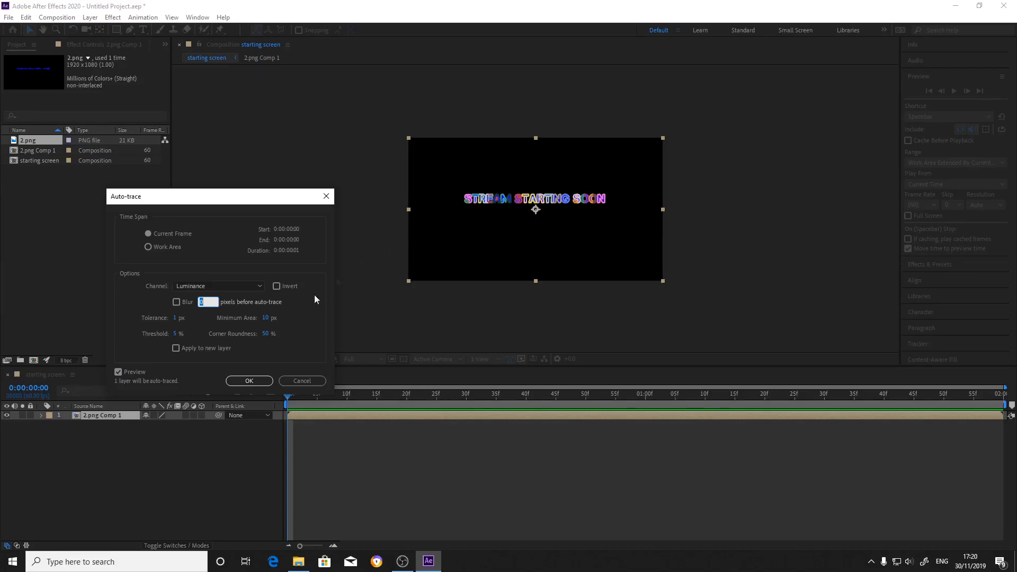
click(128, 294)
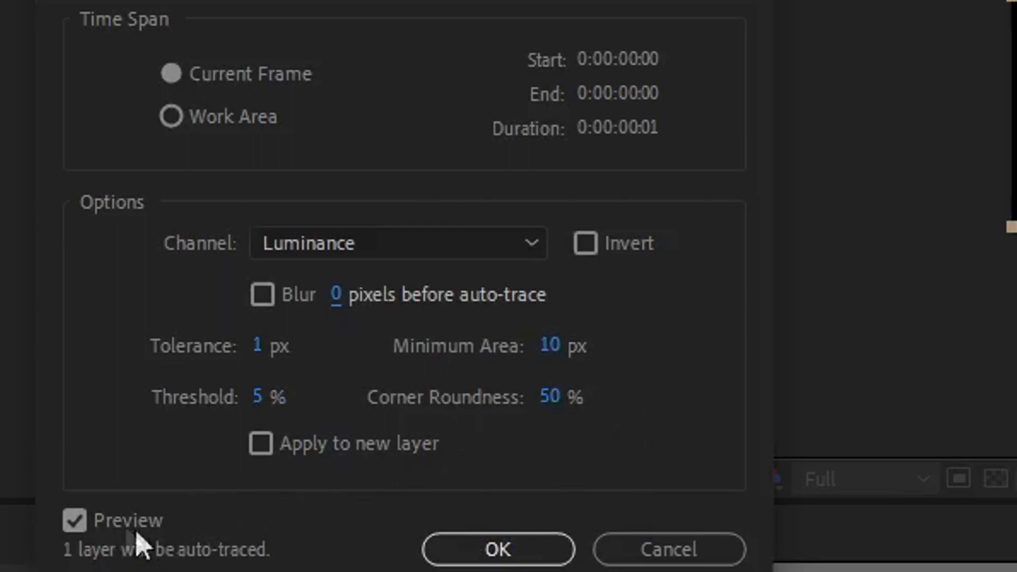
click(77, 522)
click(78, 522)
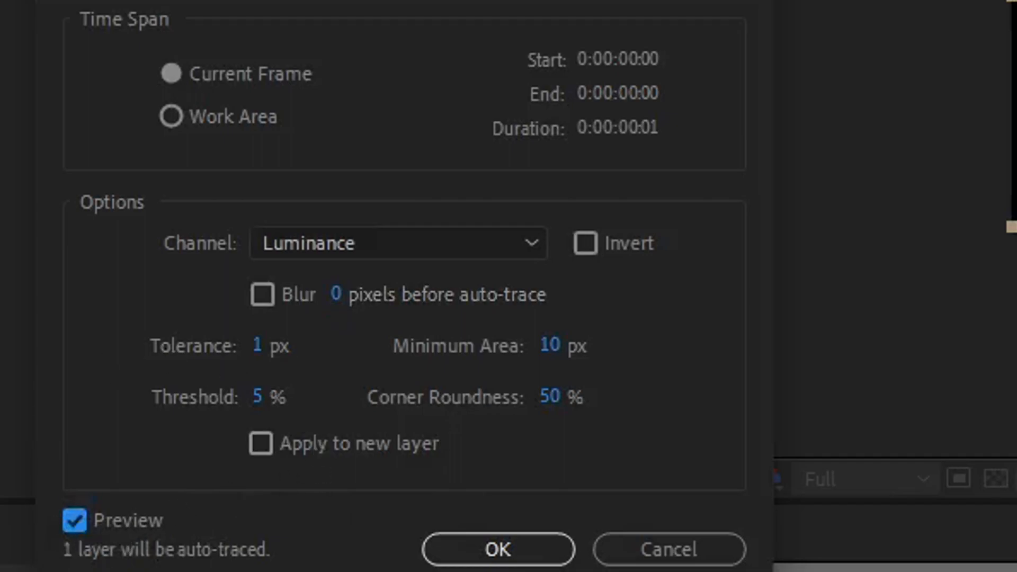
click(536, 558)
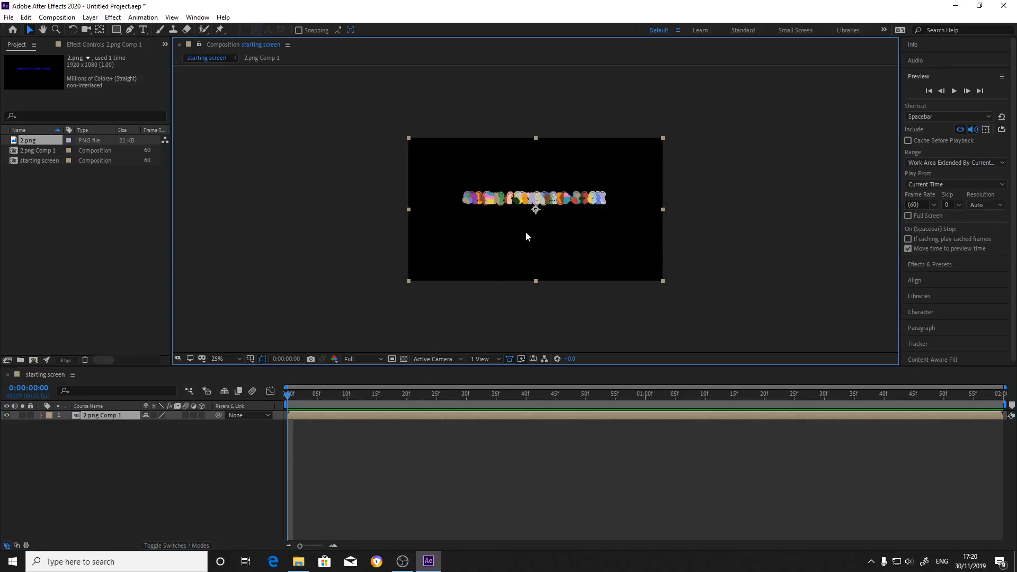
Inspect the traced letter outlines, hide the mask and shape paths, and deselect the layer.
scroll(518, 246, up, 3)
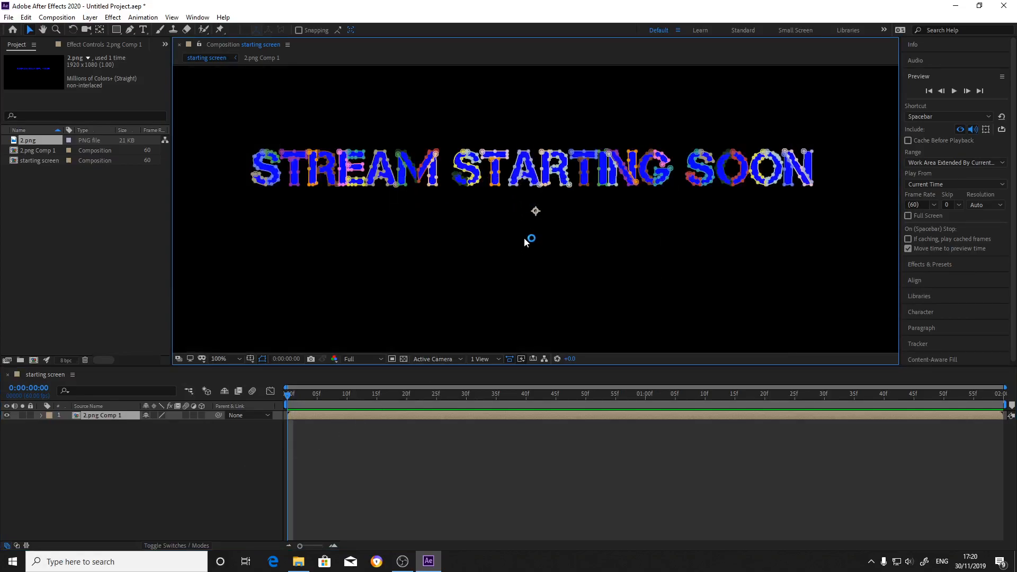
scroll(526, 242, down, 3)
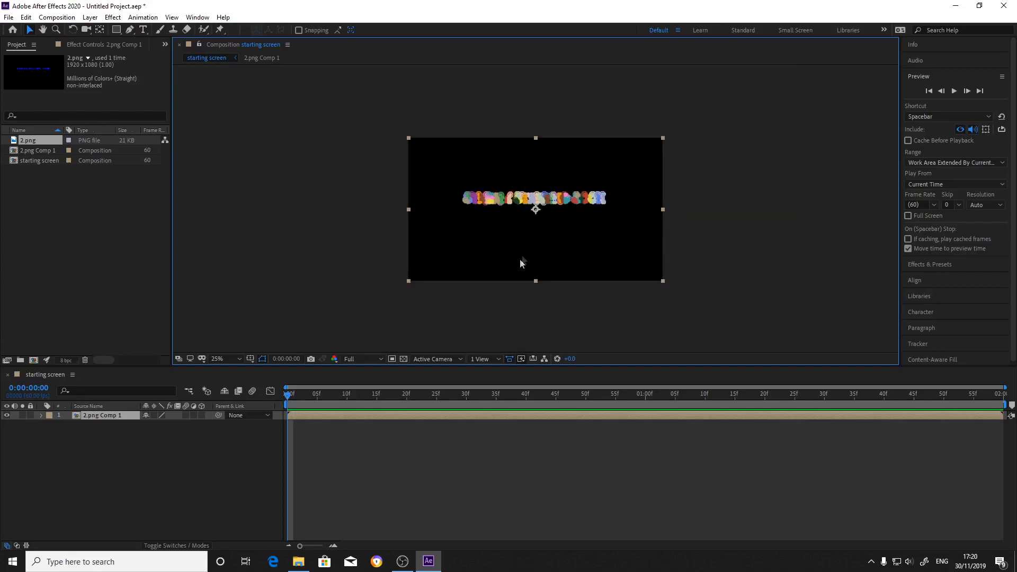
click(262, 359)
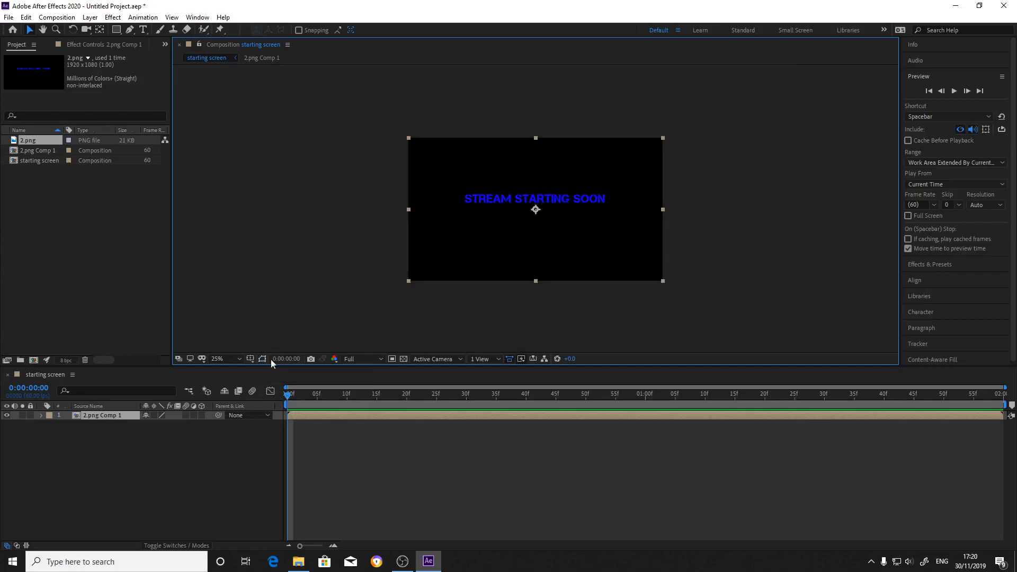
click(232, 453)
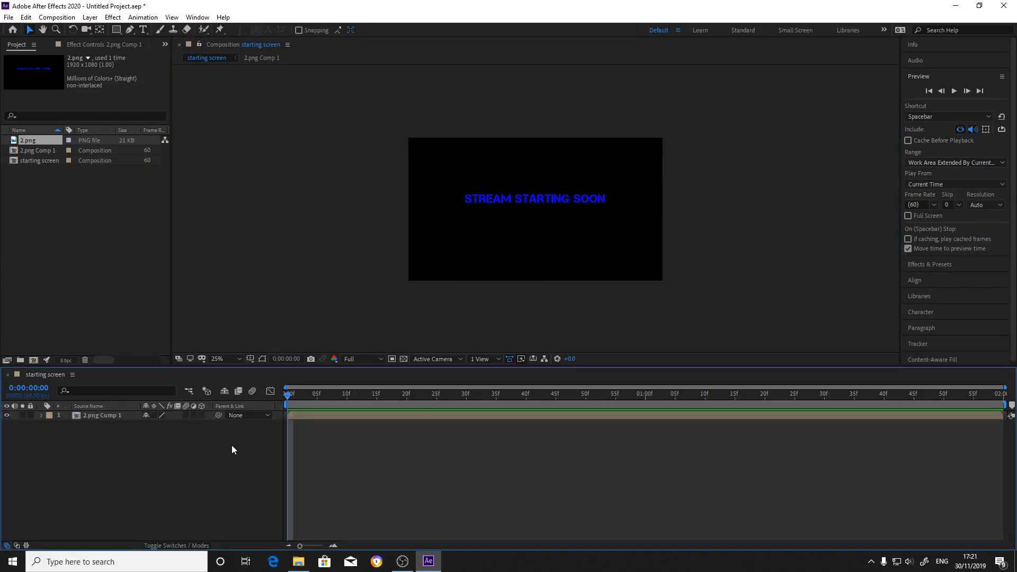
Find the Saber effect and apply it to the 2.png Comp 1 layer.
click(936, 80)
click(934, 85)
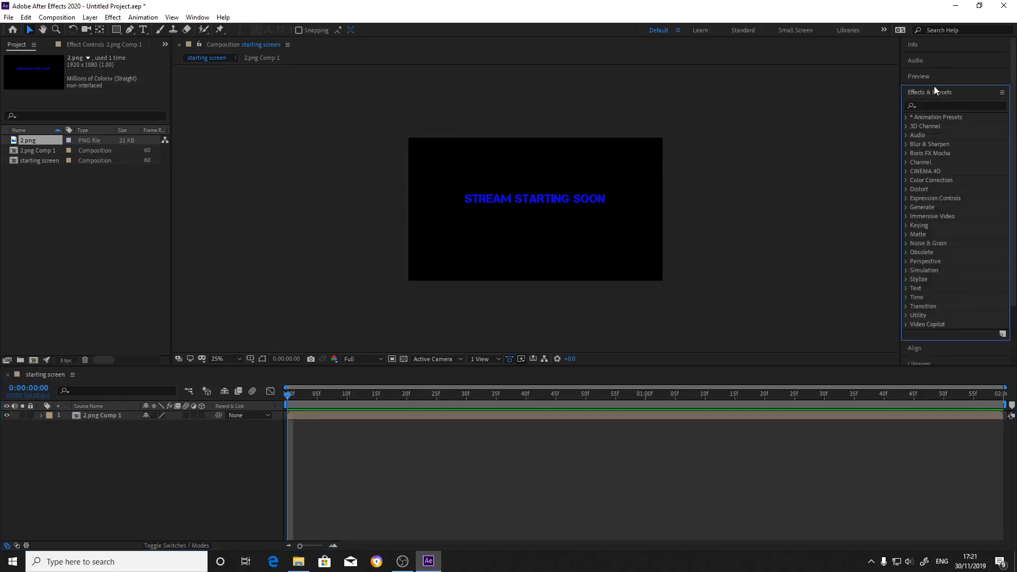
click(938, 106)
text(saber)
drag(930, 125, 122, 416)
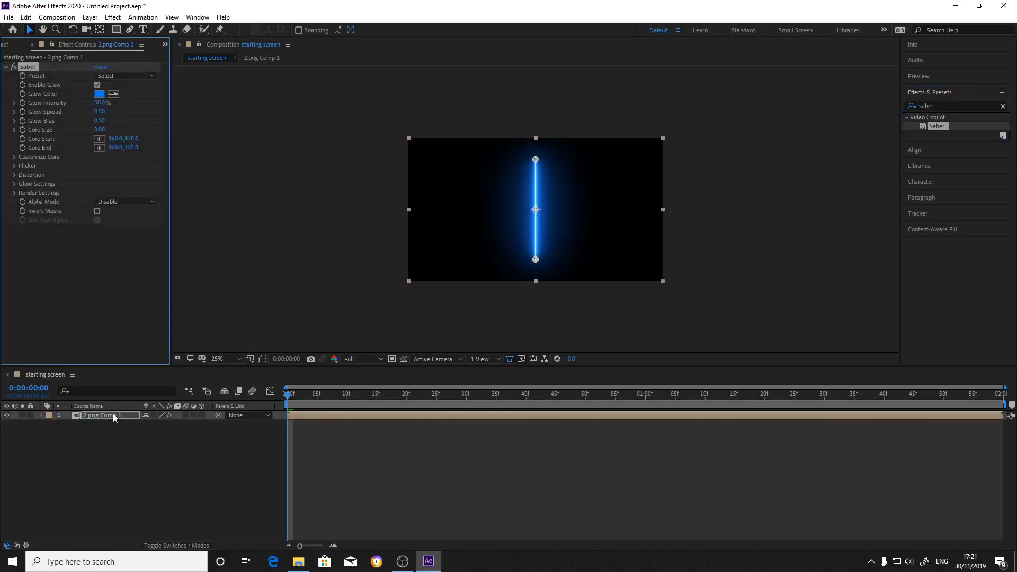
Try out several Saber presets, including Electric, Core, Energy, Burning, Arc Reactor, Heat and Fractal.
click(122, 77)
click(123, 83)
click(120, 77)
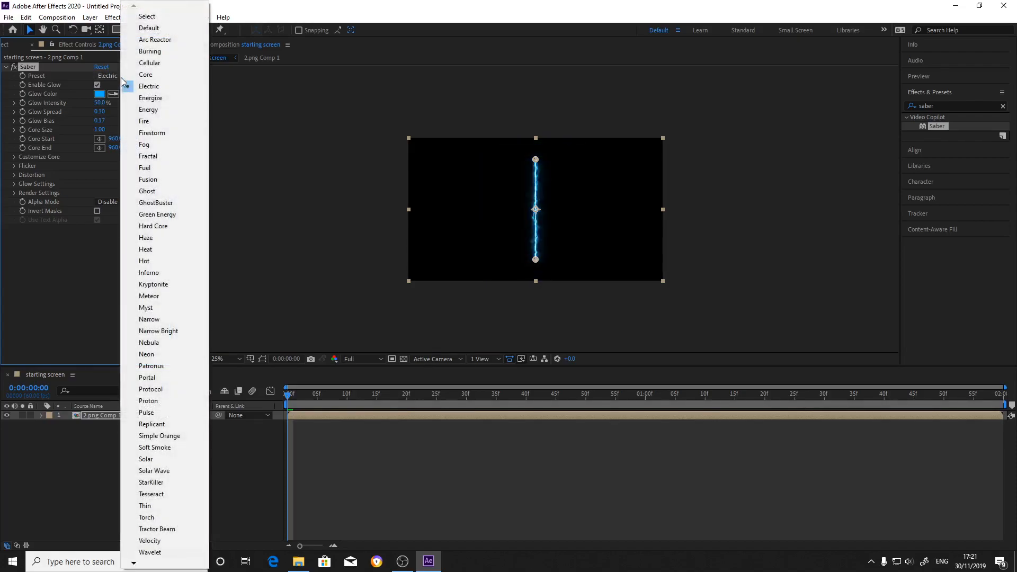
click(154, 76)
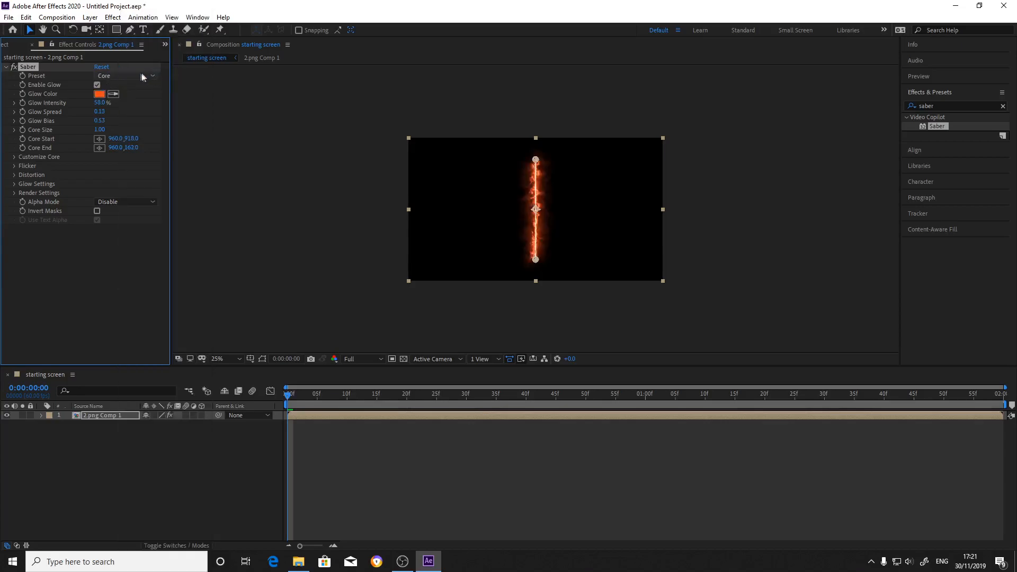
click(122, 76)
click(130, 106)
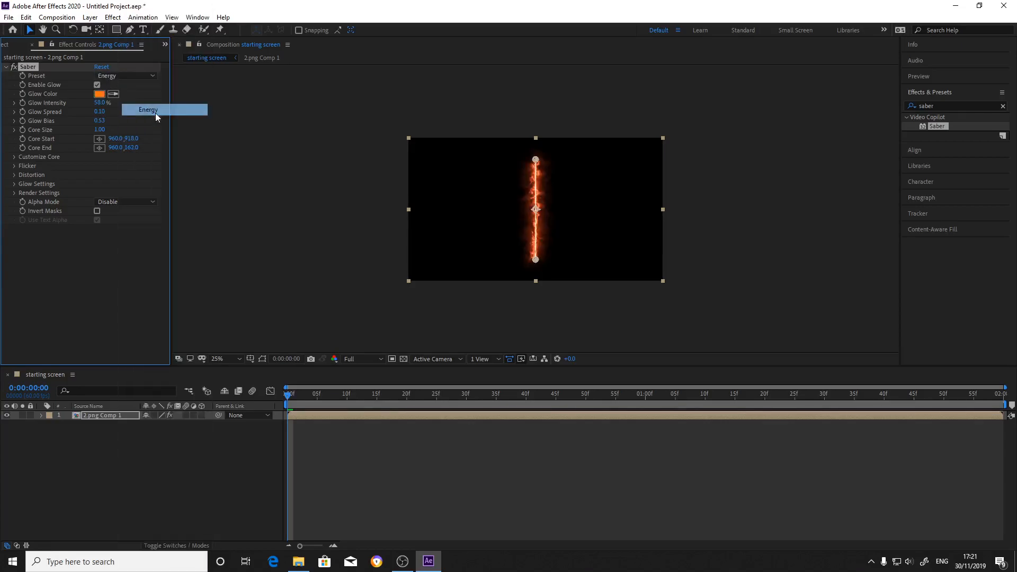
click(111, 74)
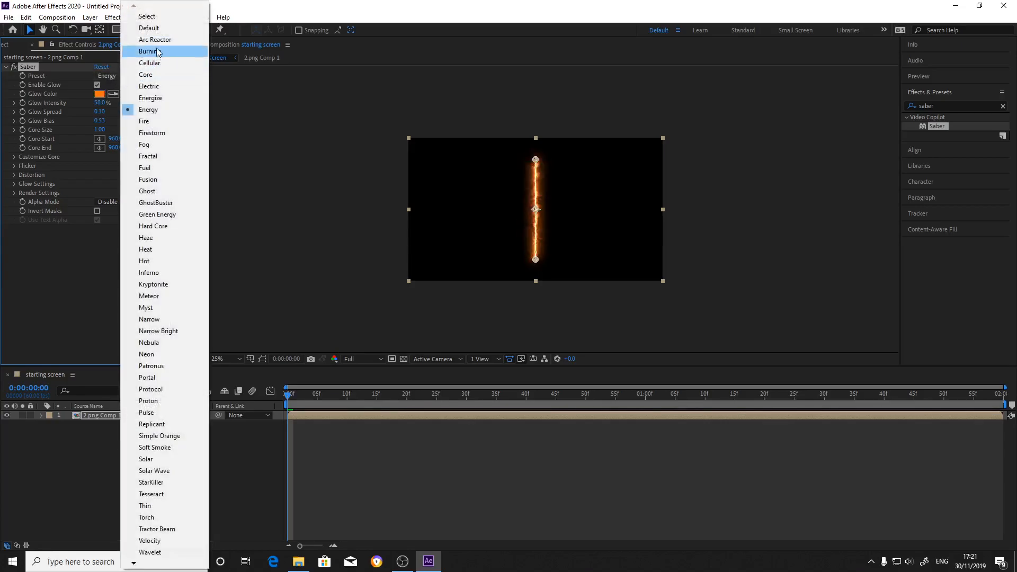
click(126, 57)
click(125, 75)
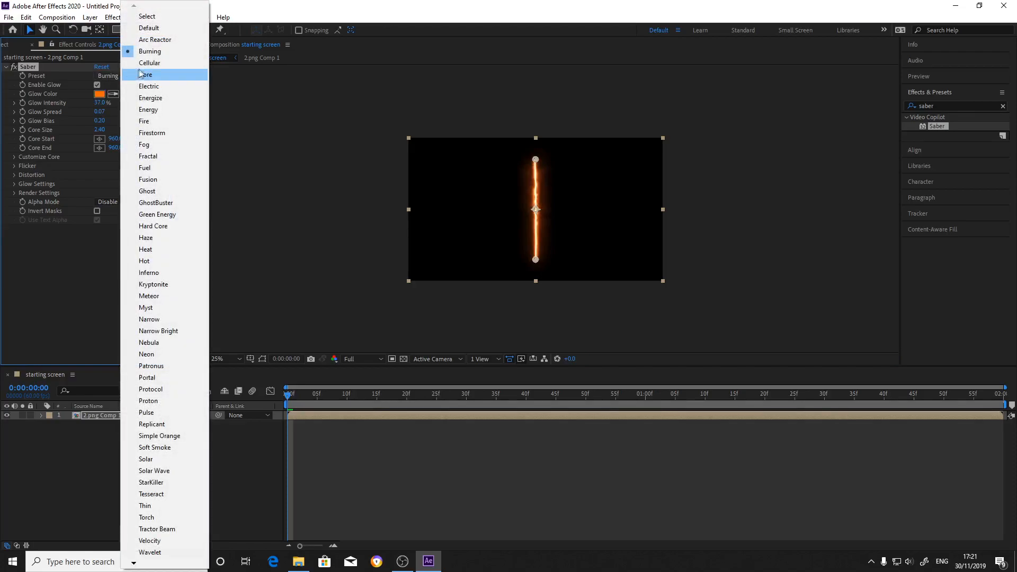
click(163, 43)
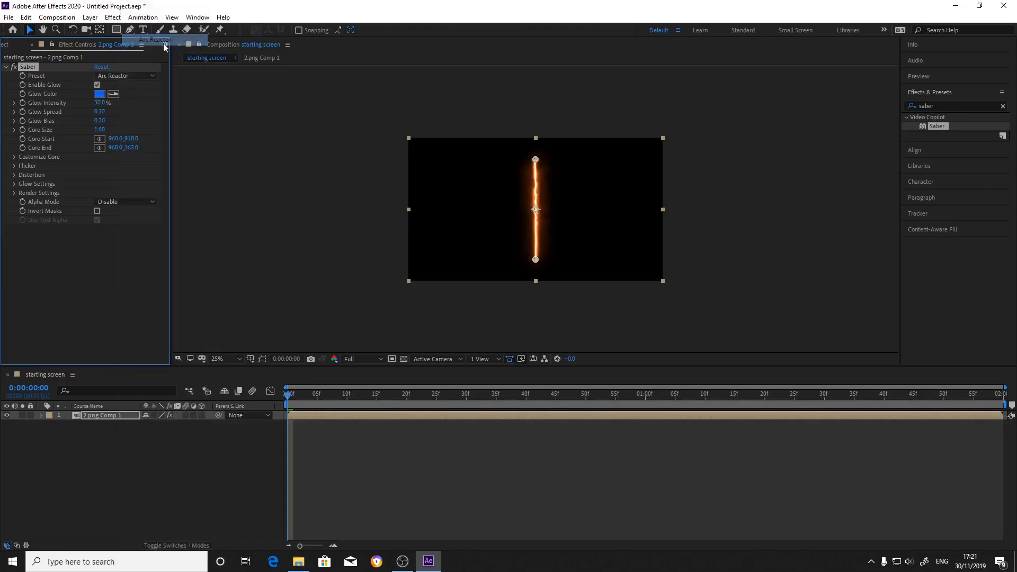
click(137, 76)
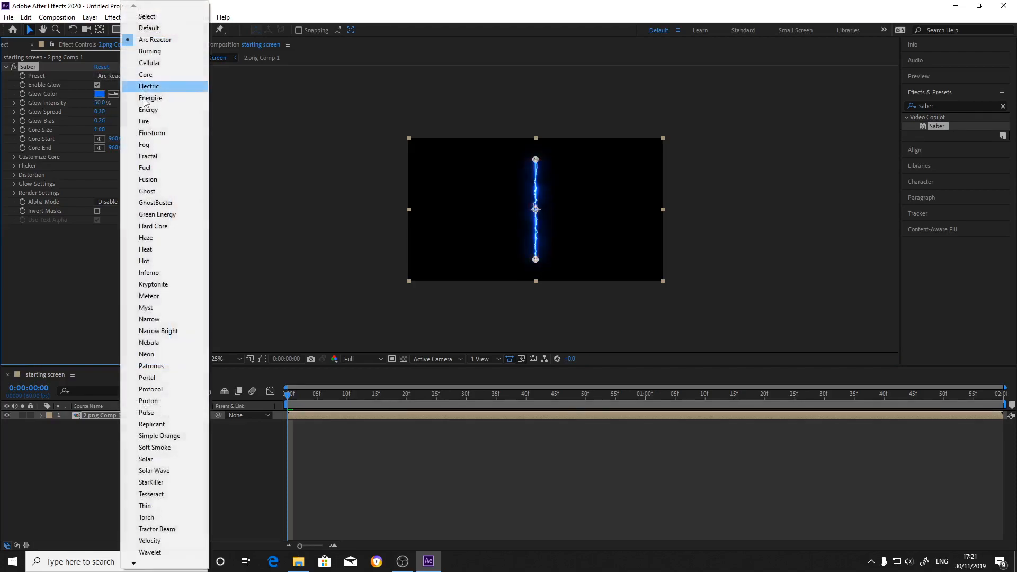
click(149, 250)
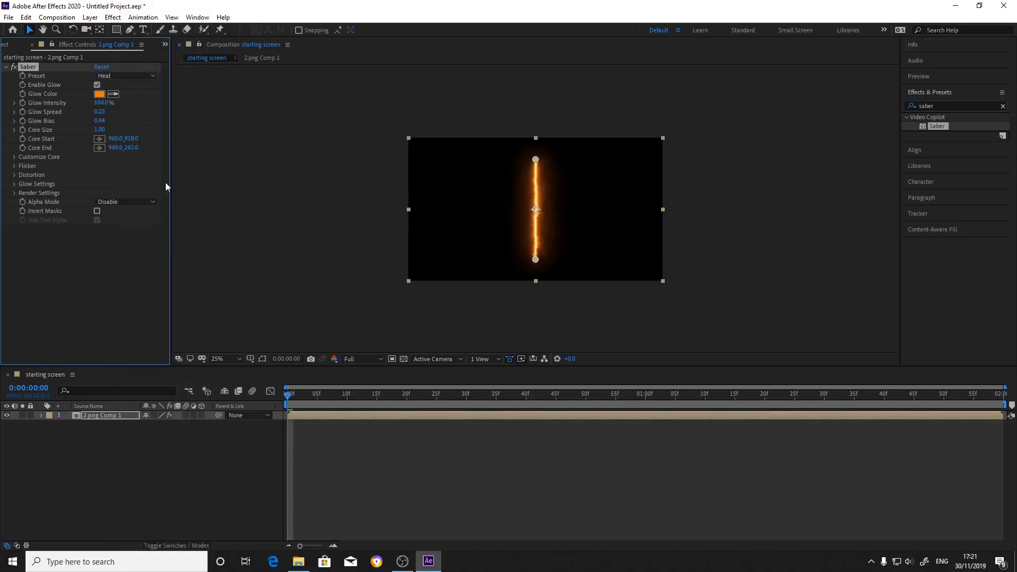
click(132, 75)
click(154, 157)
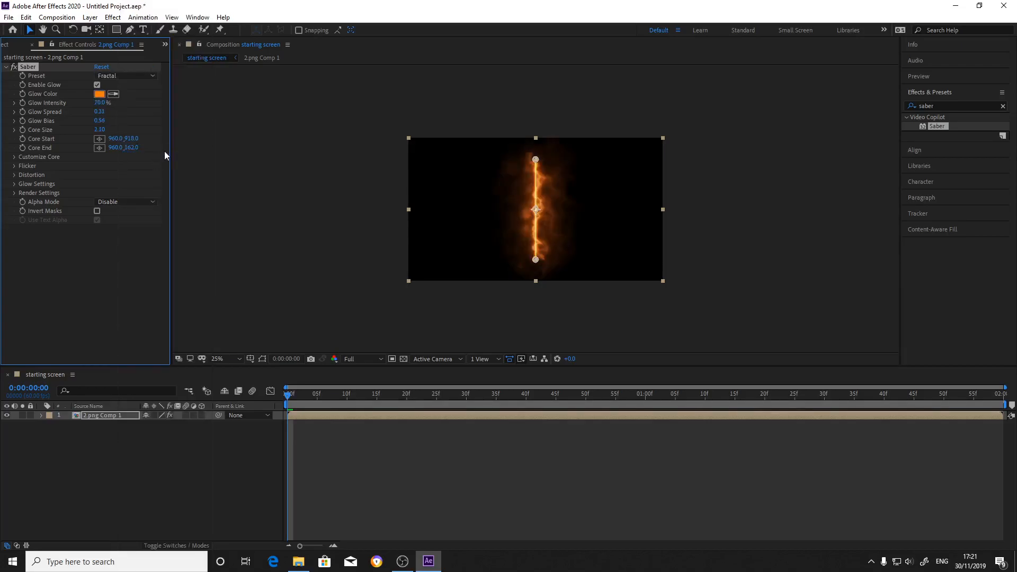
click(125, 76)
Set the Saber preset to Arc Reactor and change its glow colour to purple (#7E00FF).
click(123, 75)
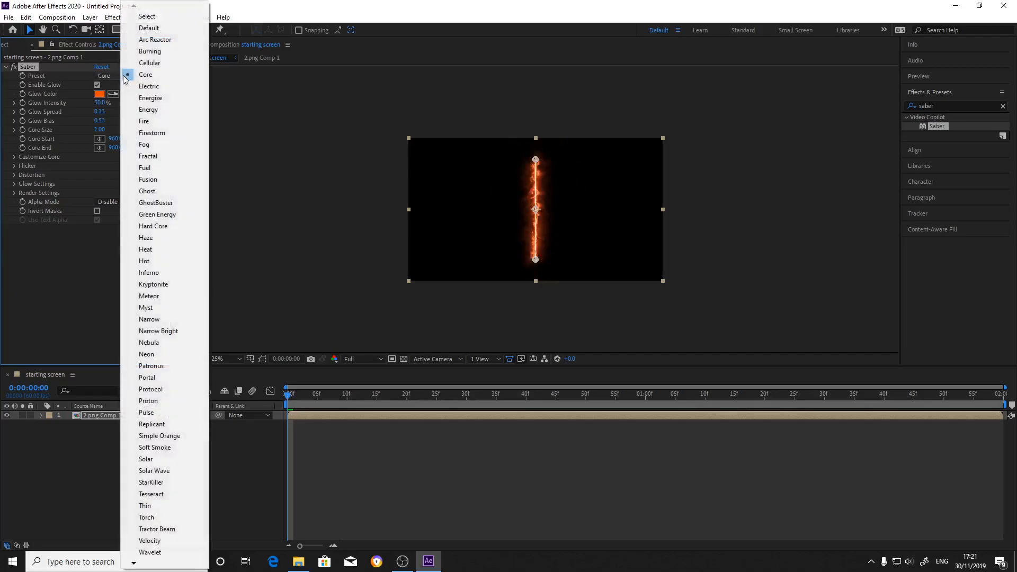
click(154, 40)
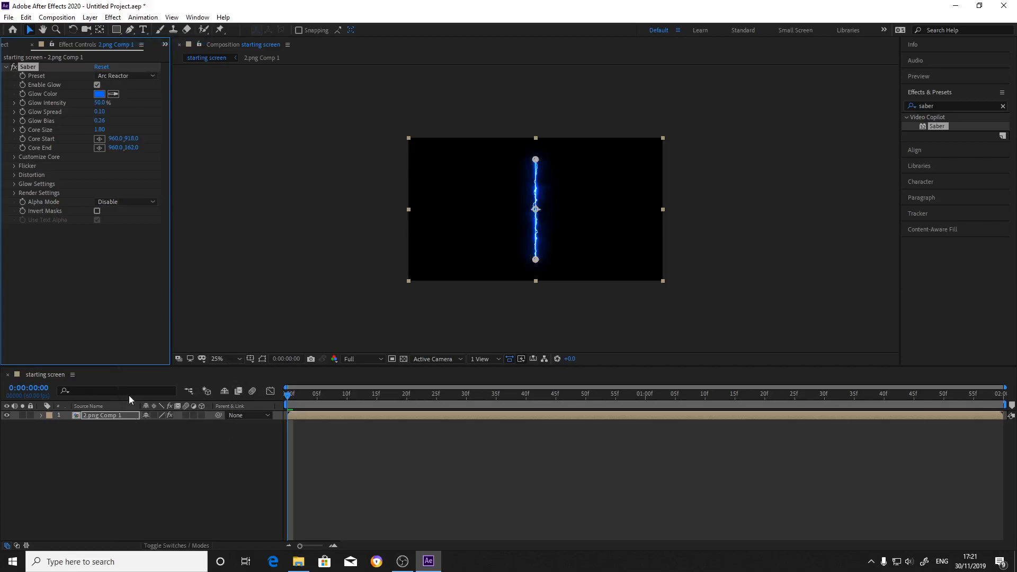
click(99, 94)
drag(529, 268, 529, 245)
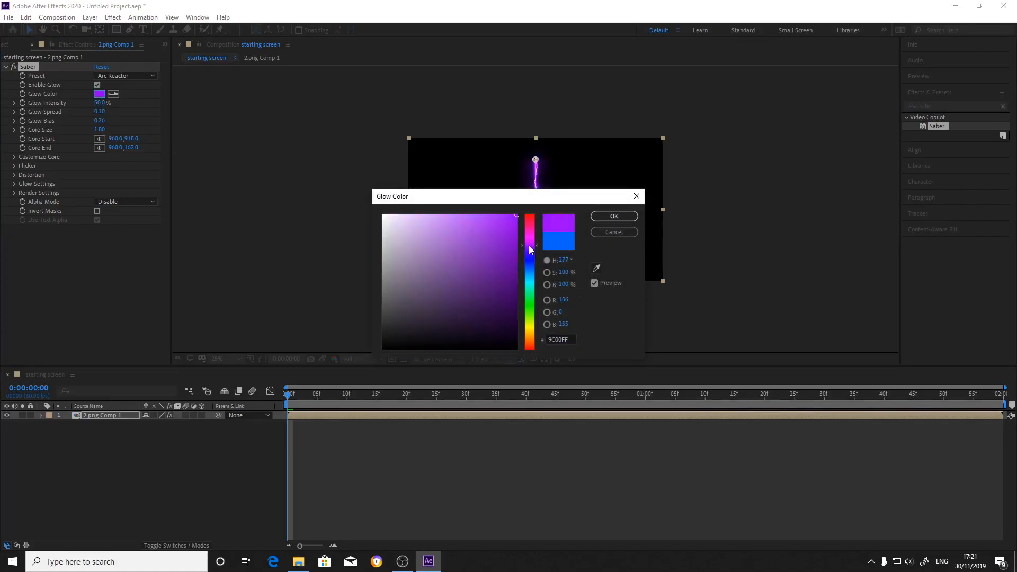
click(601, 218)
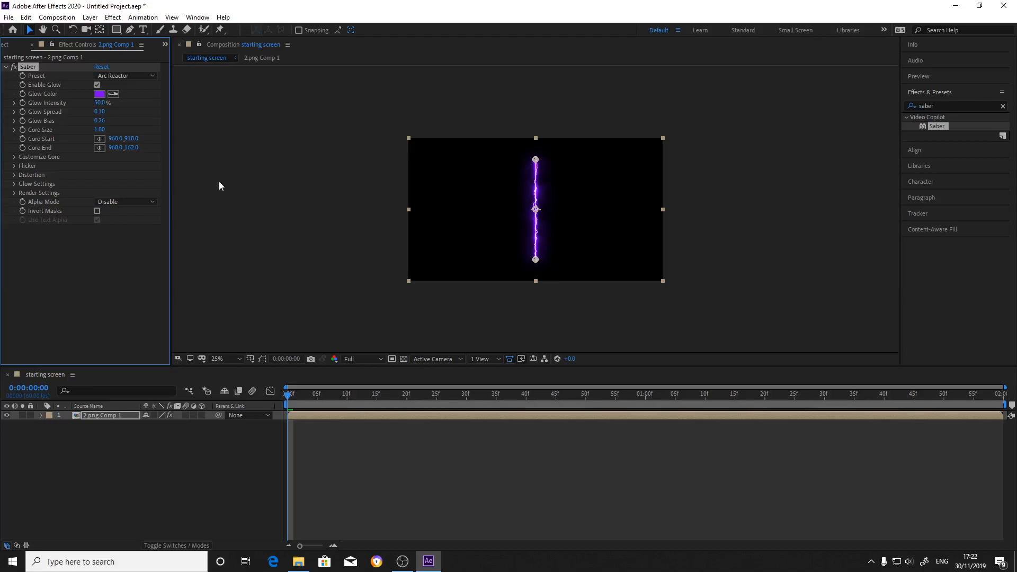
Set the Saber effect's core type to Layer Masks so the glow follows the traced text.
click(14, 158)
click(111, 166)
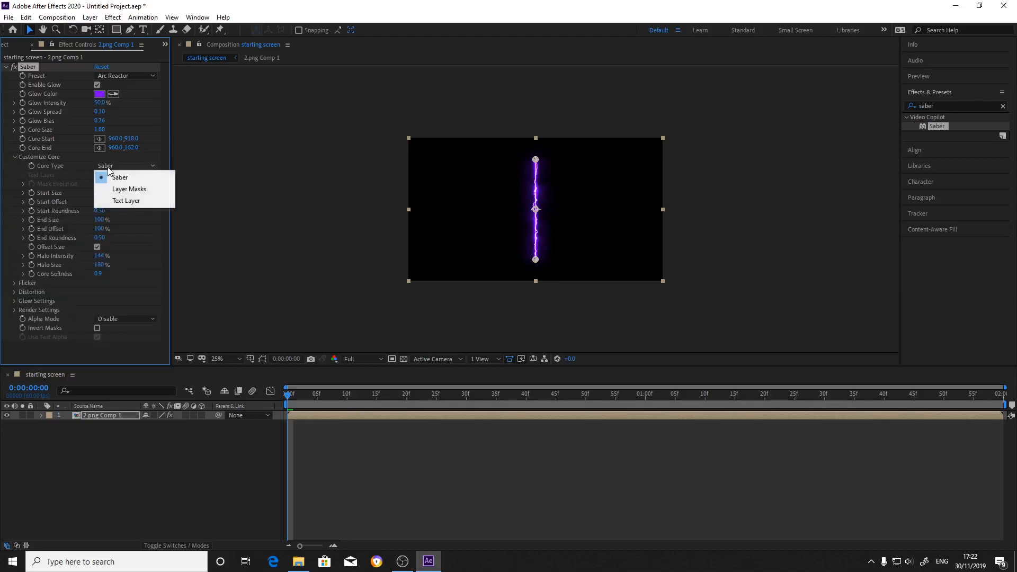
click(127, 189)
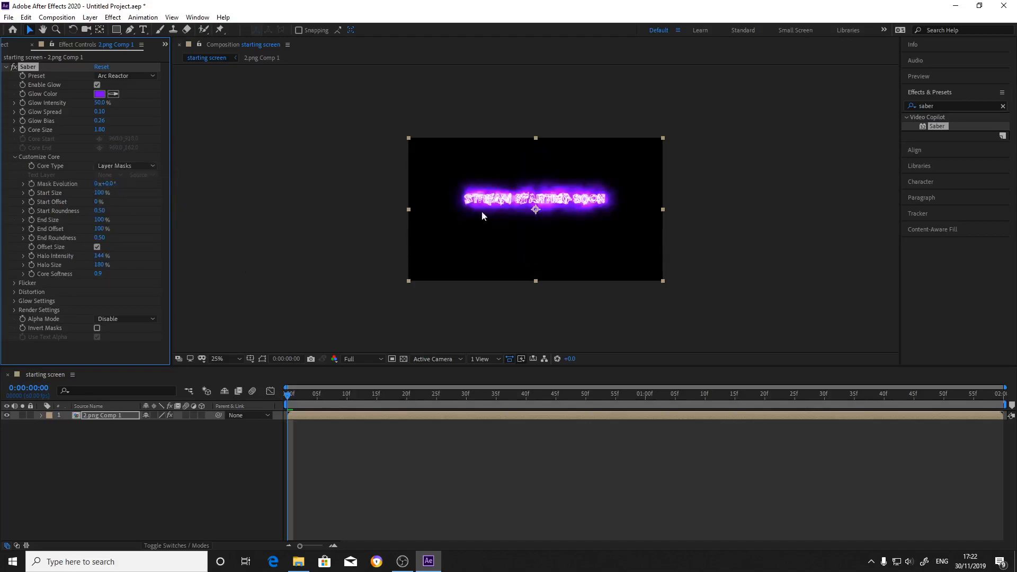
Try a Saber core size of 0.5, and settle on a core size of 1.
click(100, 130)
click(99, 130)
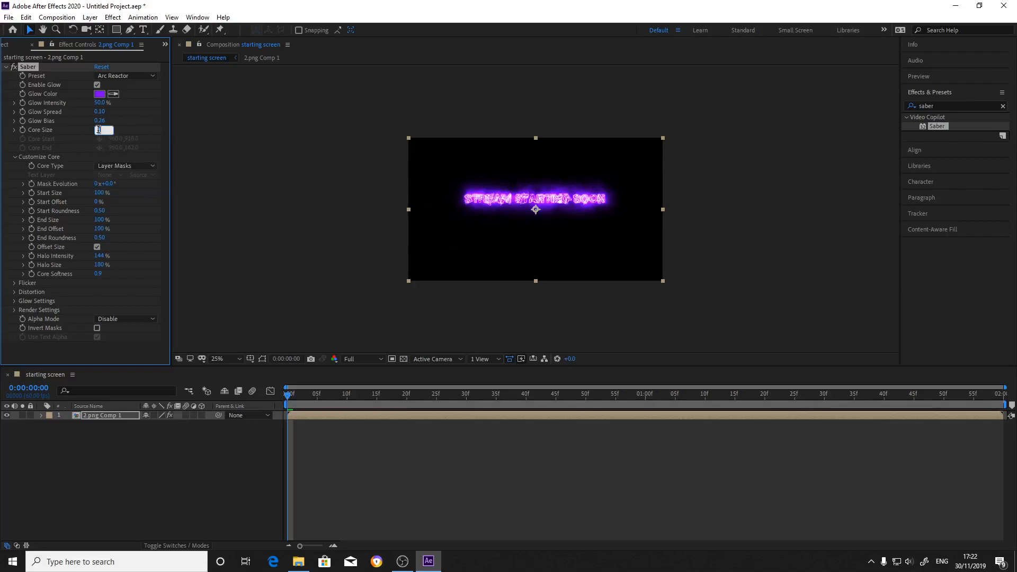
text(0.5)
key(Return)
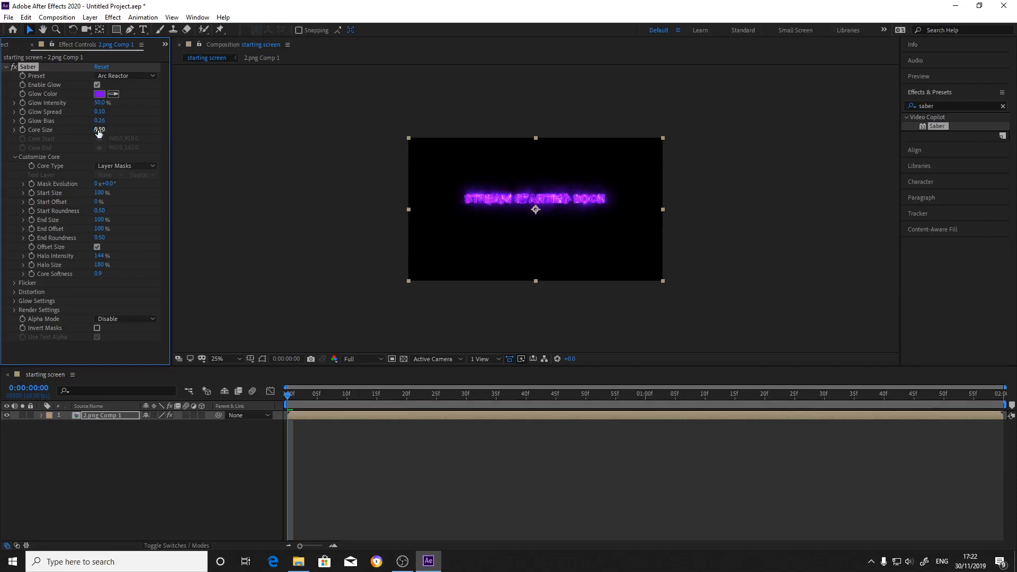
click(99, 130)
text(1)
key(Return)
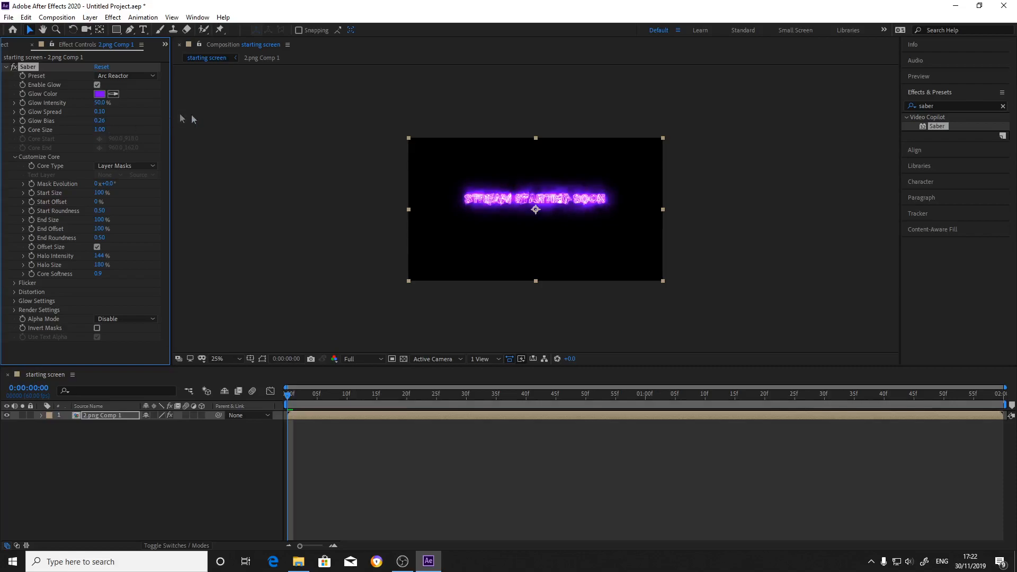
Compare Saber glow intensities of 10% and 50%, and leave the glow intensity at 10%.
click(99, 102)
text(10)
key(Return)
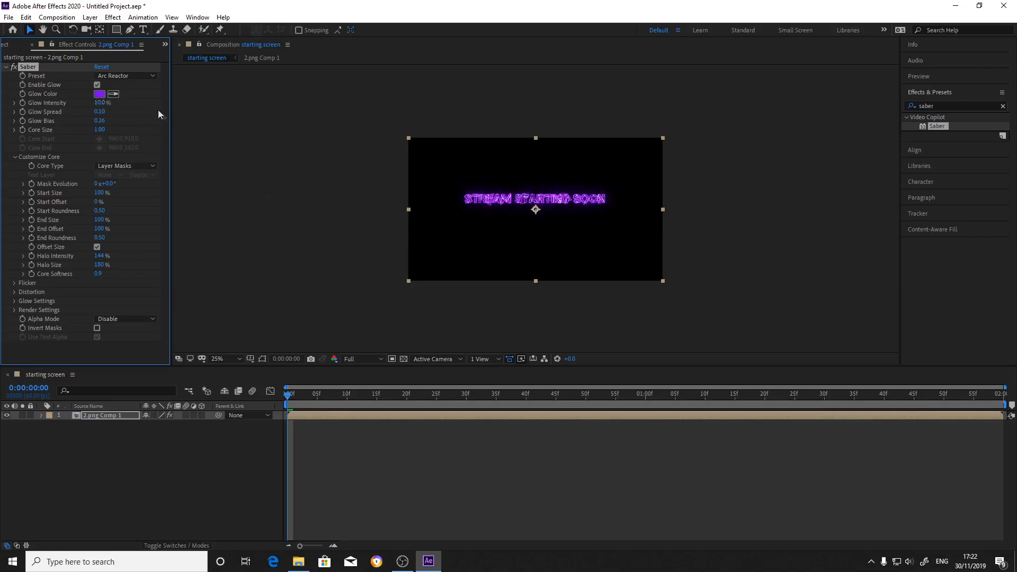
click(101, 102)
text(50)
key(Return)
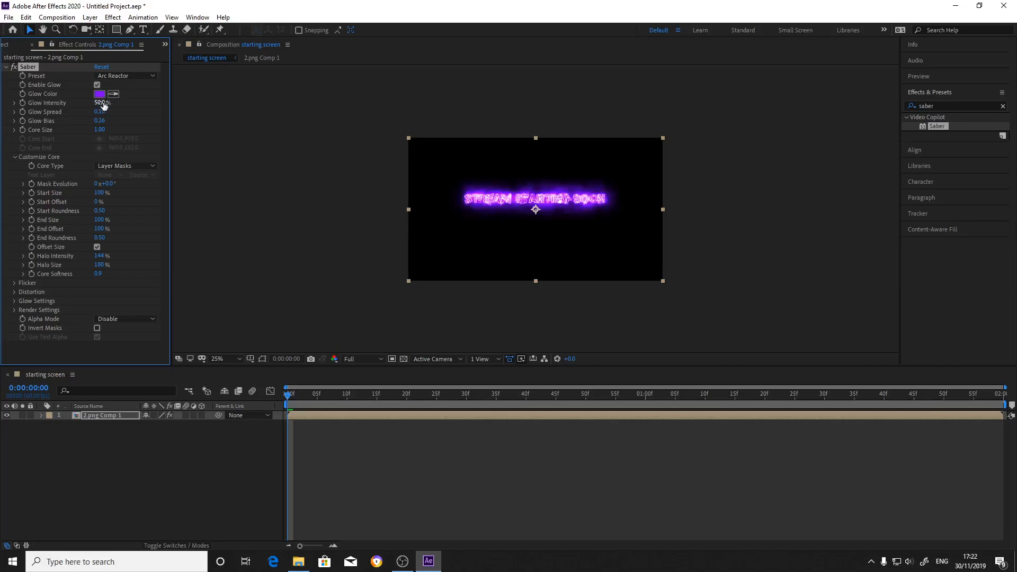
click(101, 103)
text(10)
key(Return)
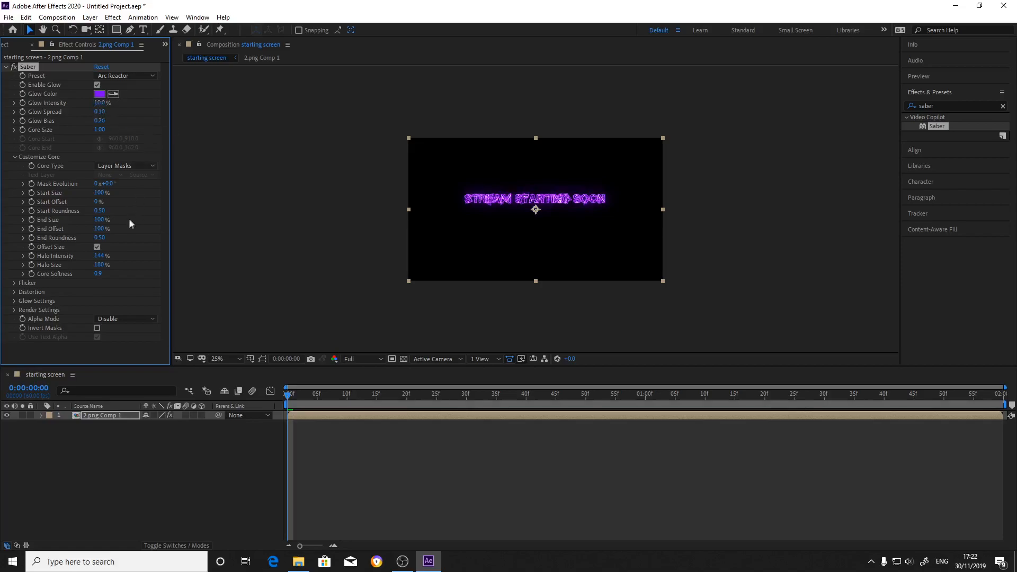
Preview the text's glow up close over the first few frames and return to the start of the timeline.
scroll(428, 224, up, 2)
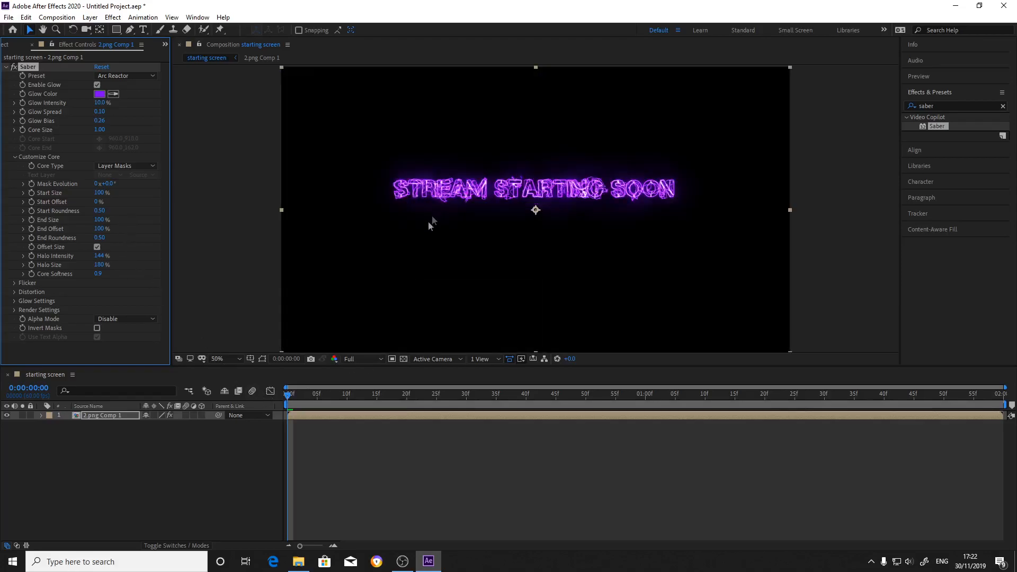
scroll(415, 262, up, 2)
drag(285, 397, 328, 405)
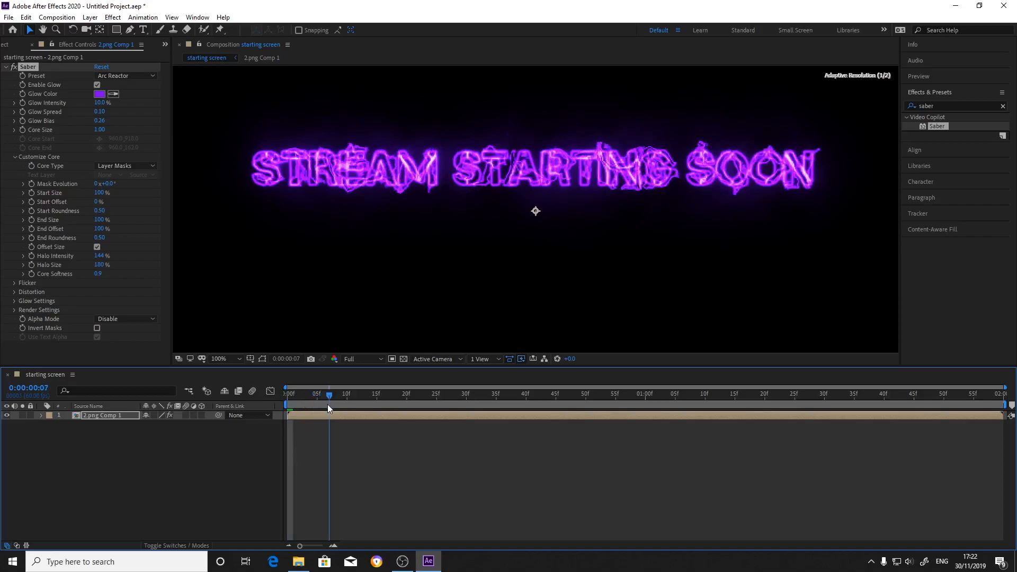
drag(328, 405, 275, 405)
key(comma)
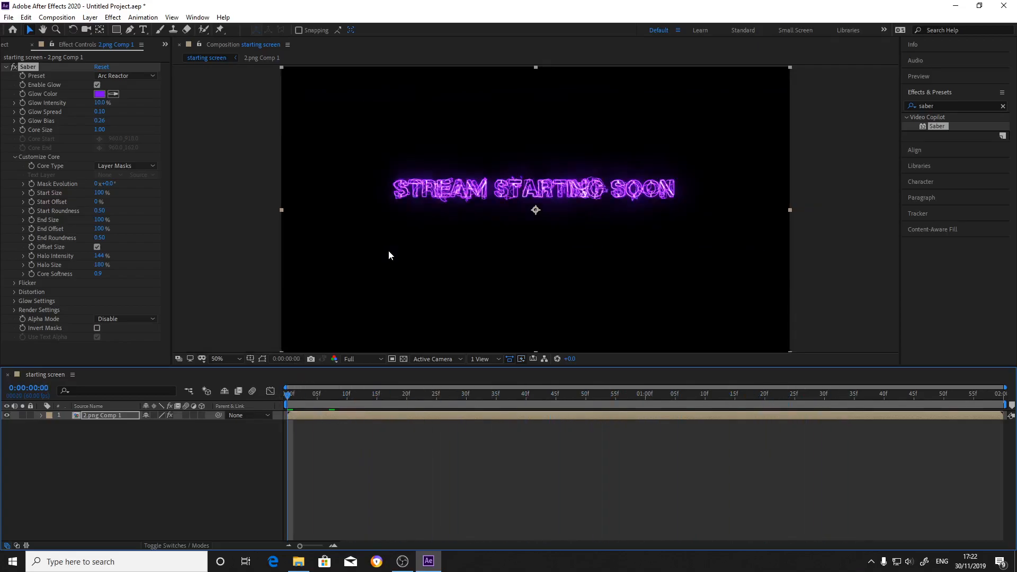
Set the Composite Settings in the Saber effect's render settings to Transparent.
click(5, 249)
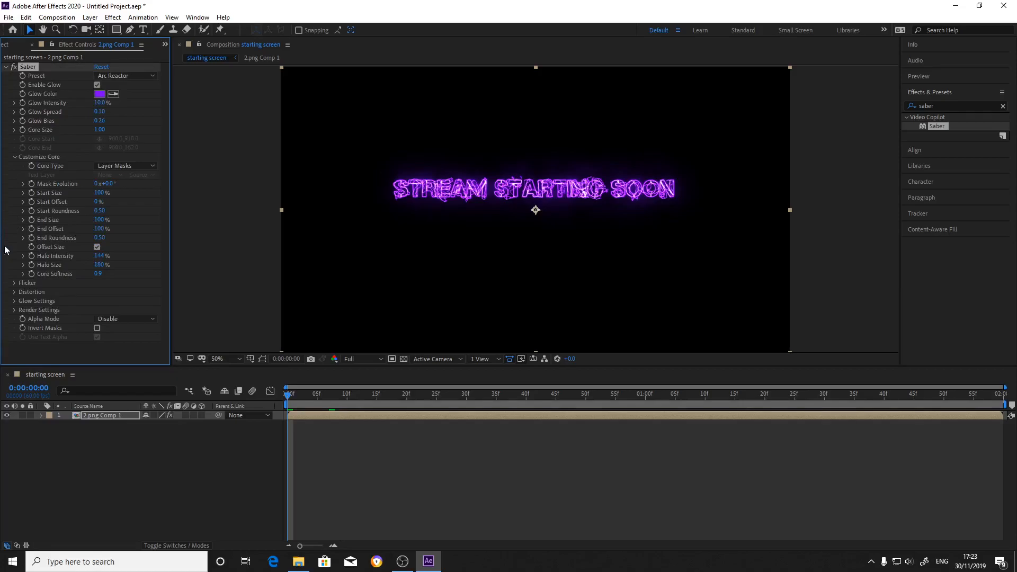
click(14, 311)
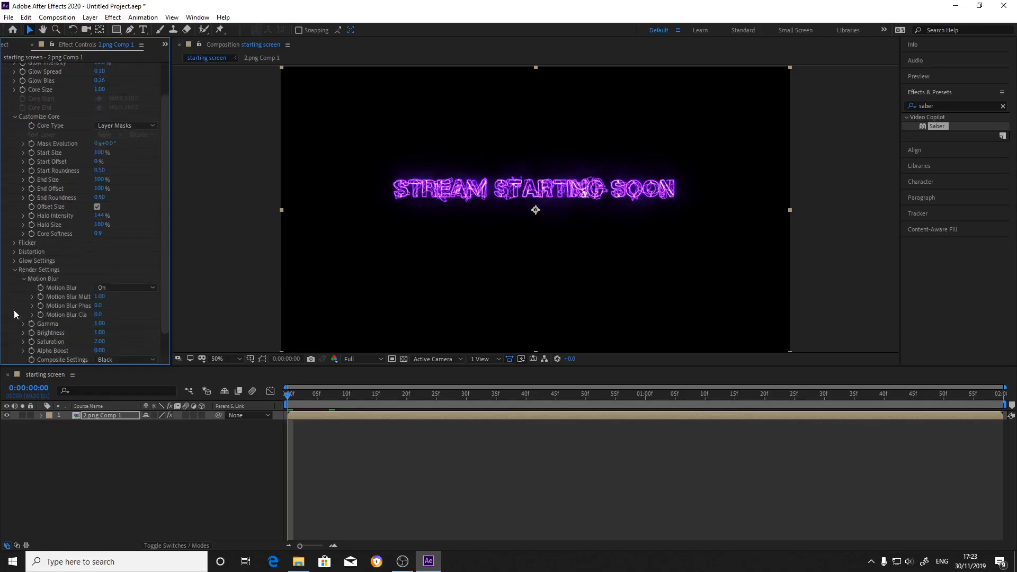
scroll(79, 308, down, 1)
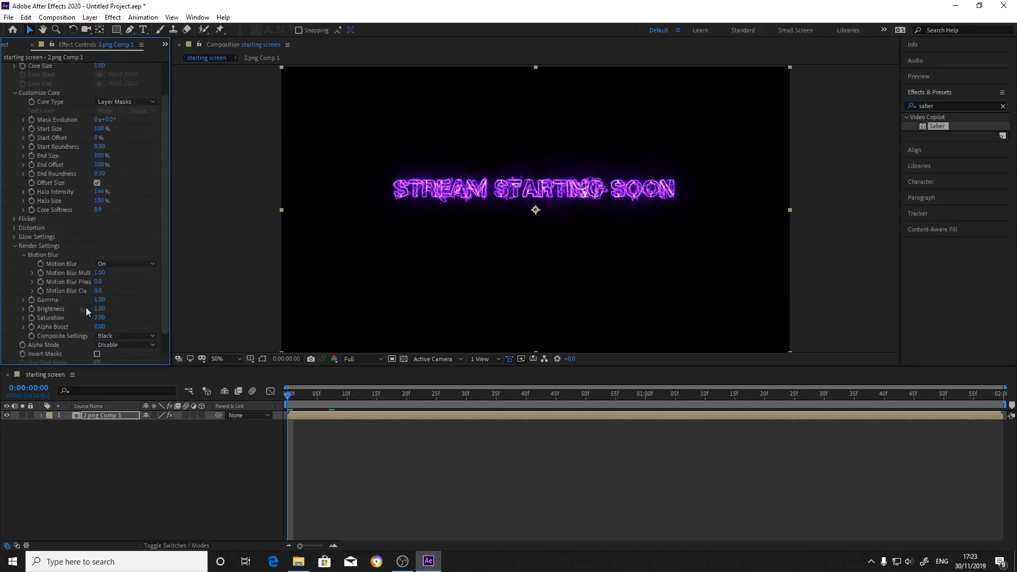
click(112, 335)
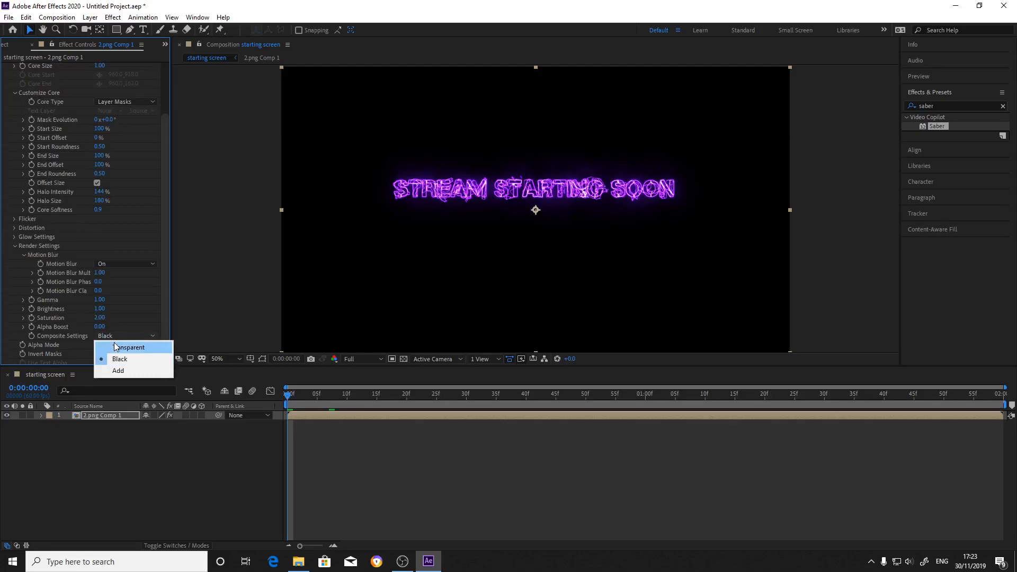
click(116, 347)
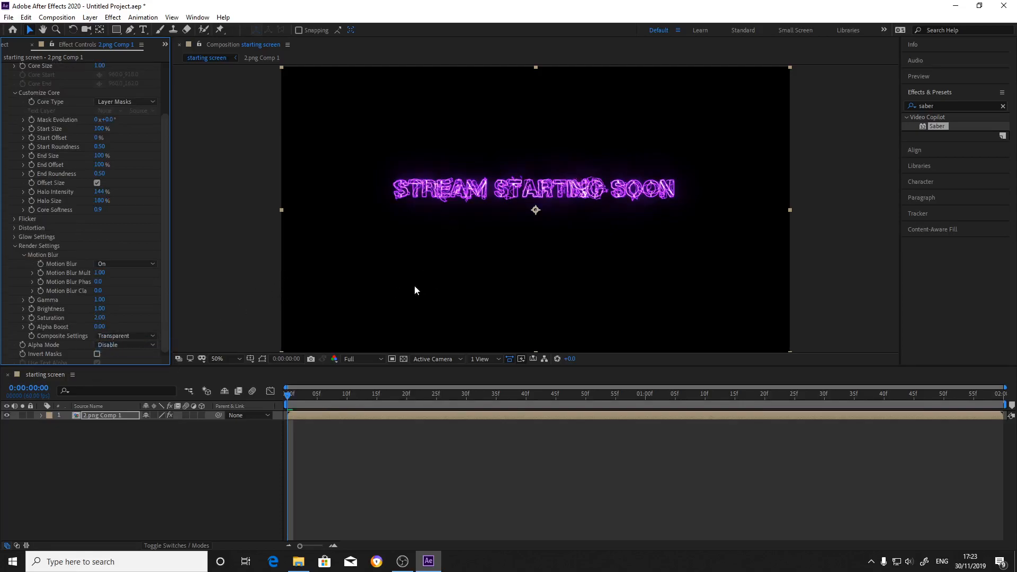
Add the BG3.png background image to the starting screen composition and place it beneath the 2.png Comp 1 layer.
click(300, 566)
double_click(255, 232)
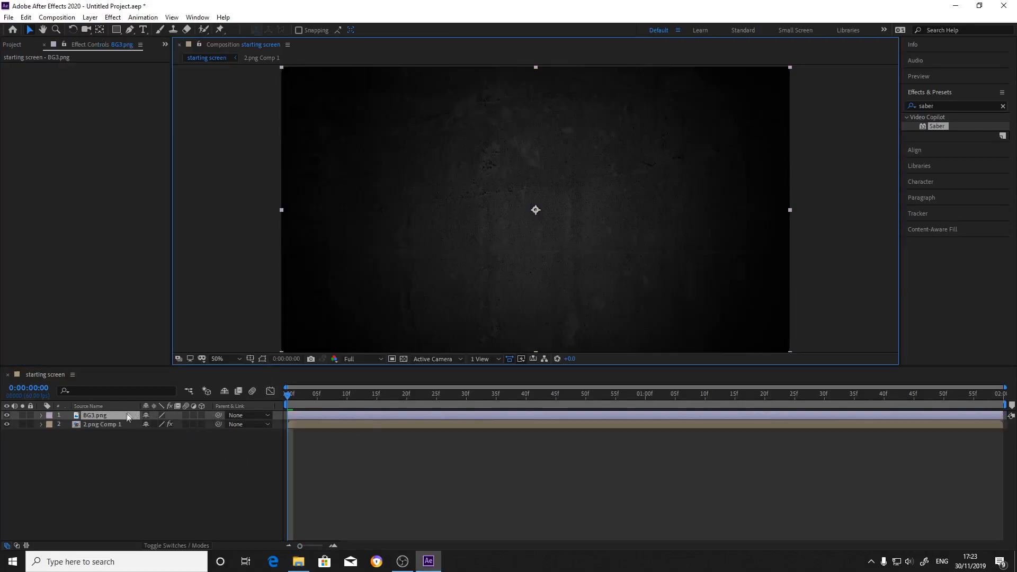
drag(125, 416, 123, 434)
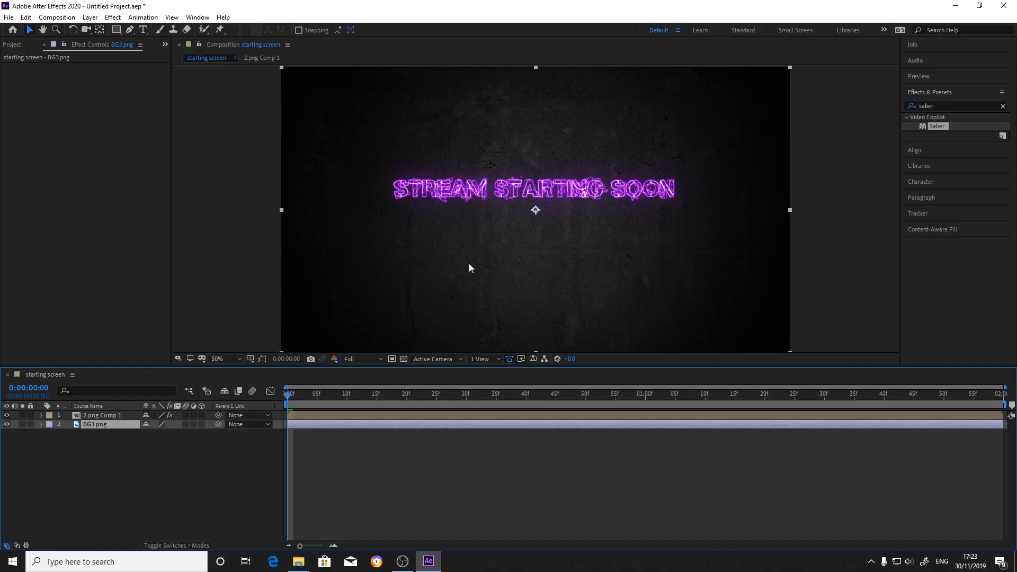
Start animating the Saber End Offset on 2.png Comp 1 with a 0% keyframe at 0:00:00:00.
drag(287, 395, 631, 459)
drag(289, 416, 267, 454)
click(107, 416)
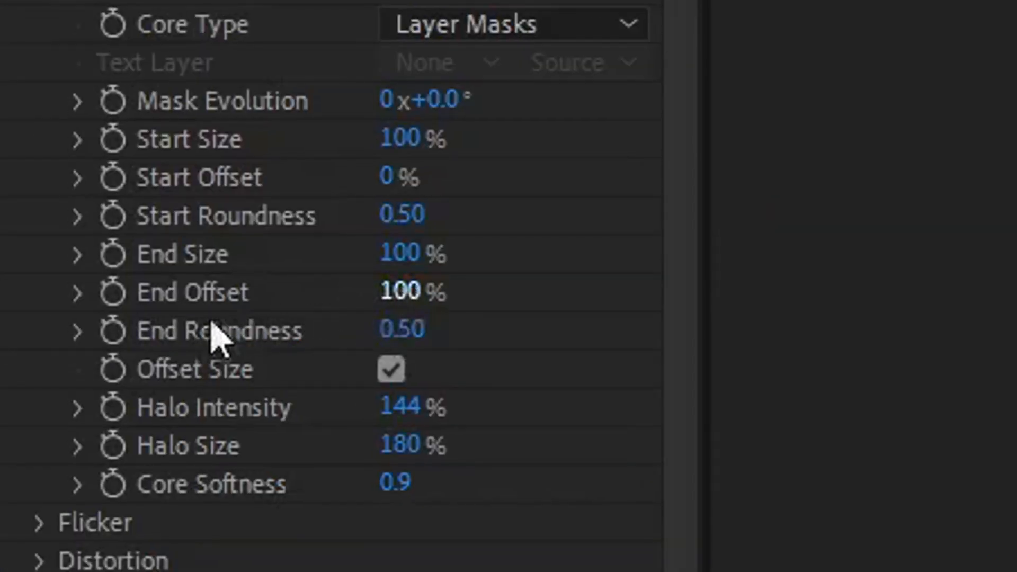
click(112, 298)
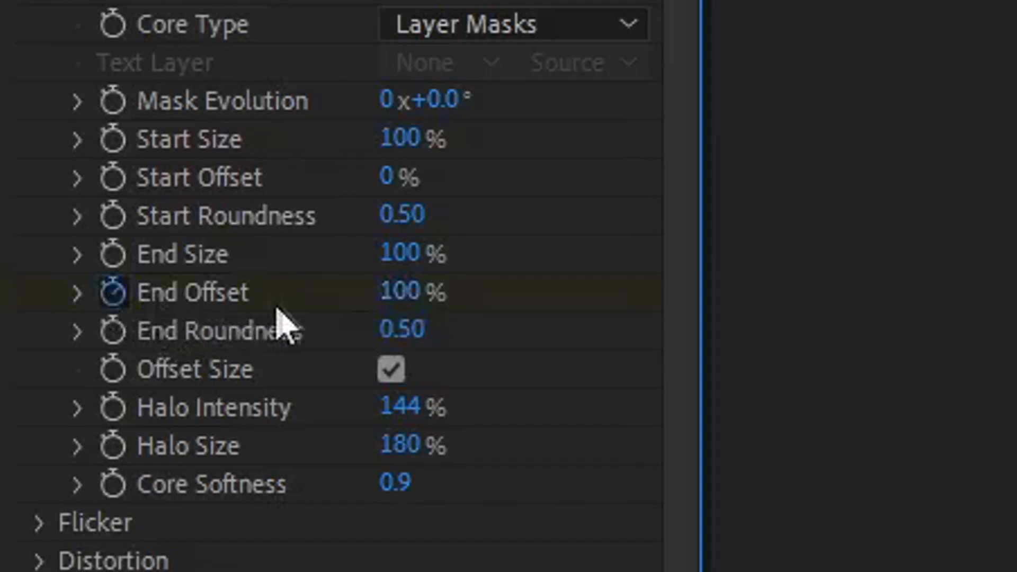
click(406, 297)
text(0)
key(Return)
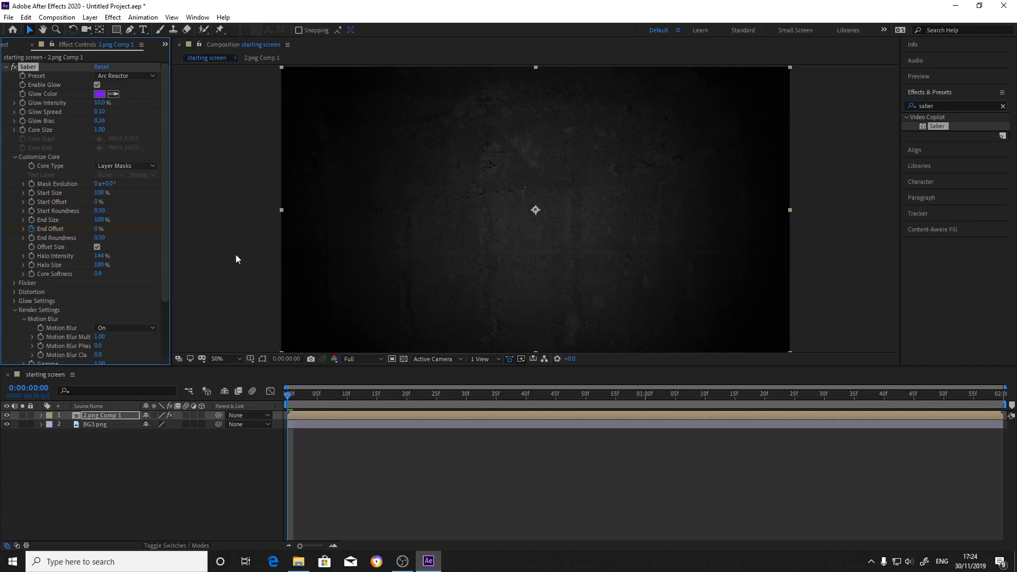
Add an End Offset keyframe of 100% at 0:00:00:30 so the text outline draws on.
drag(289, 398, 409, 435)
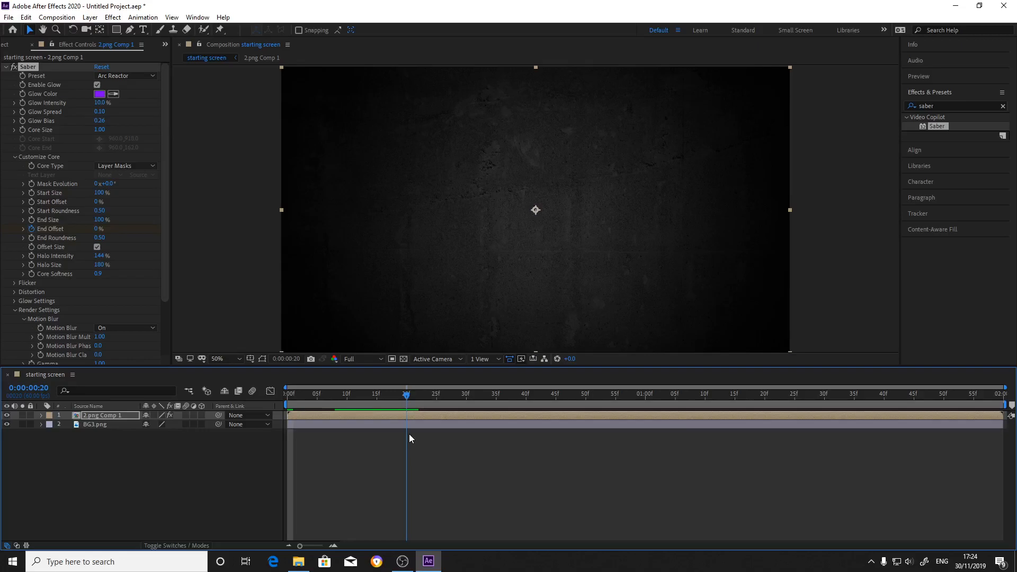
drag(410, 439, 469, 446)
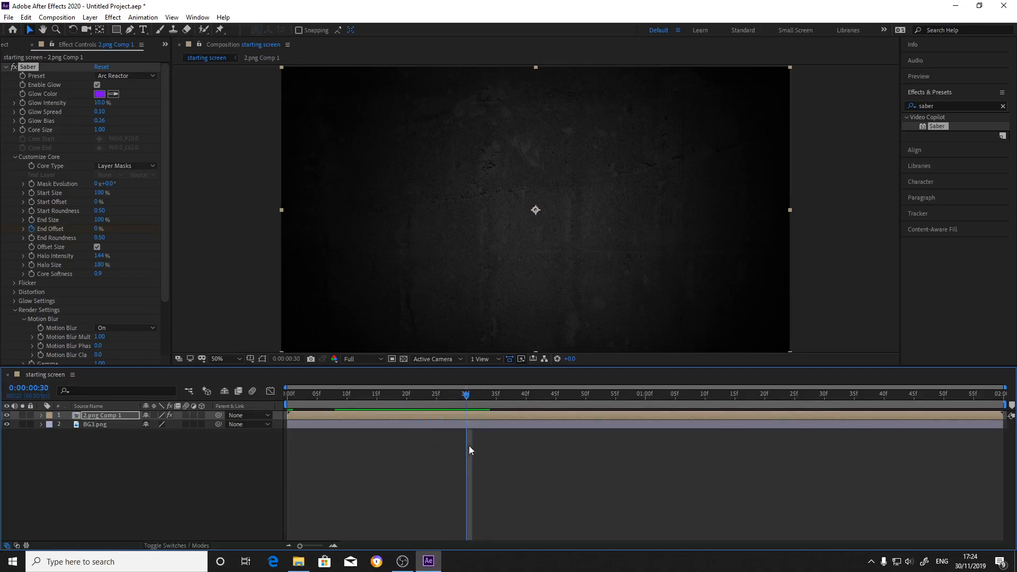
click(96, 231)
text(100)
key(Return)
Add a keyframe at 0:00:01:00 that holds the Saber End Offset at 100%, and collapse the layer's properties.
drag(465, 395, 647, 504)
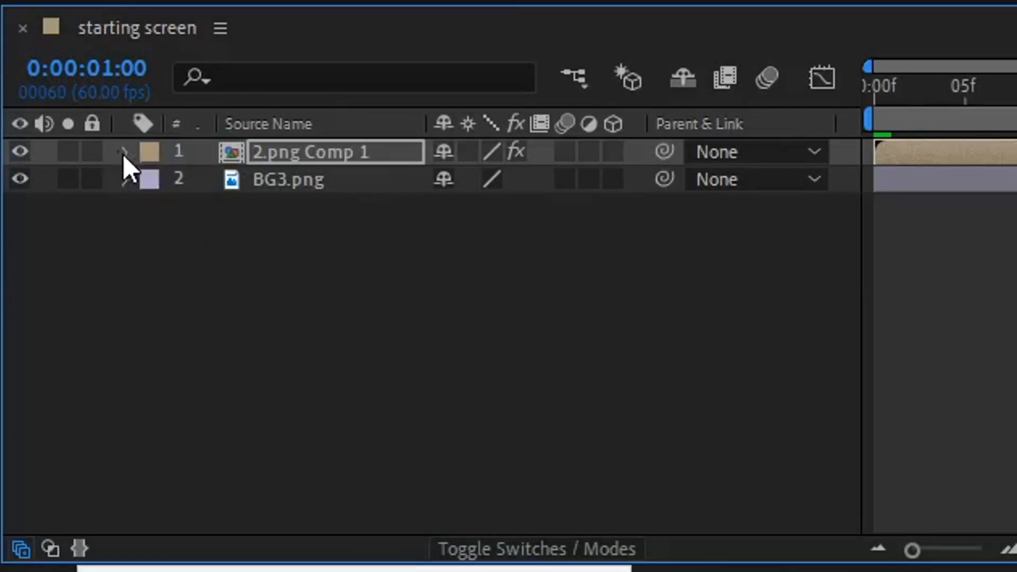
click(123, 153)
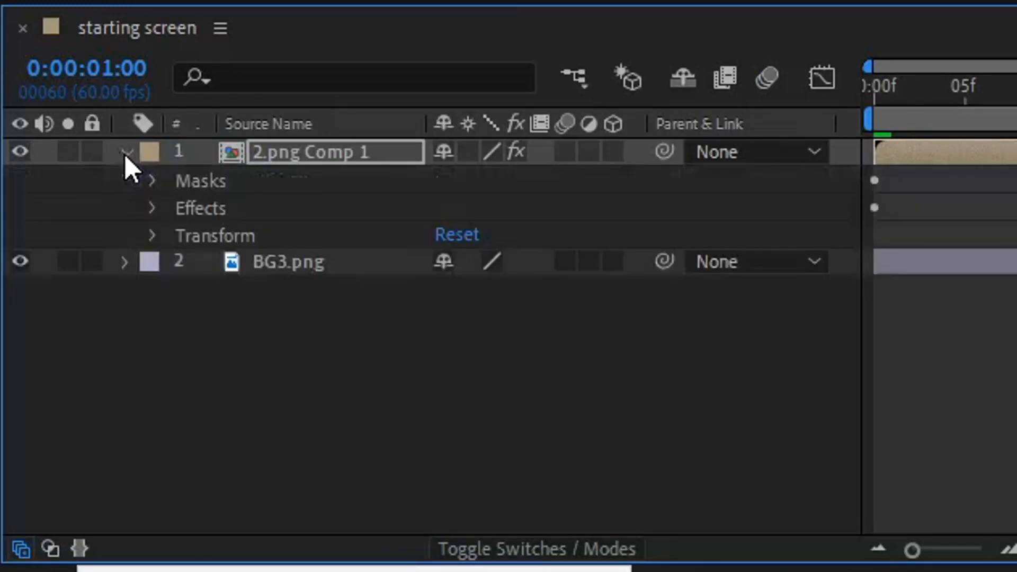
click(152, 209)
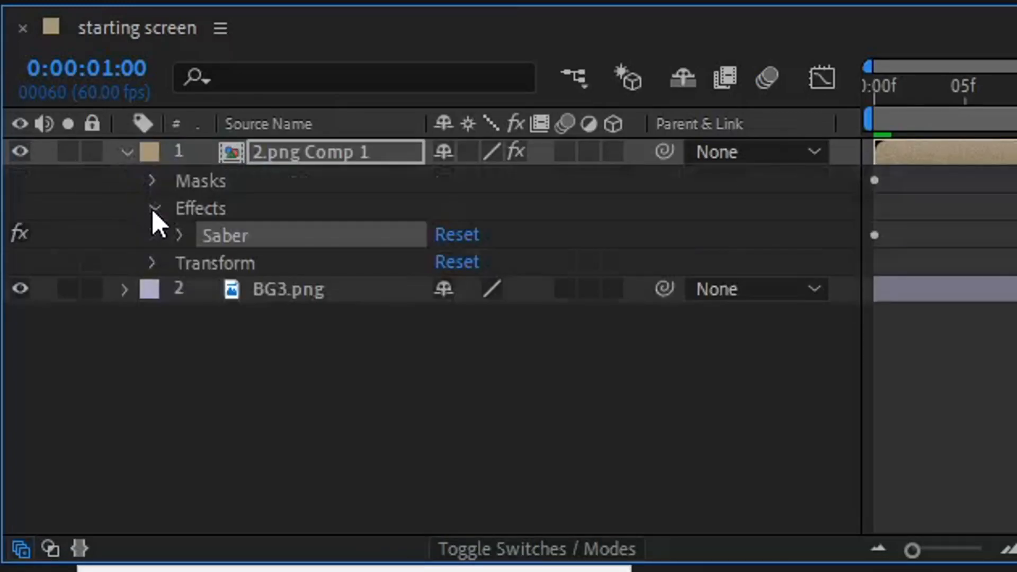
click(176, 239)
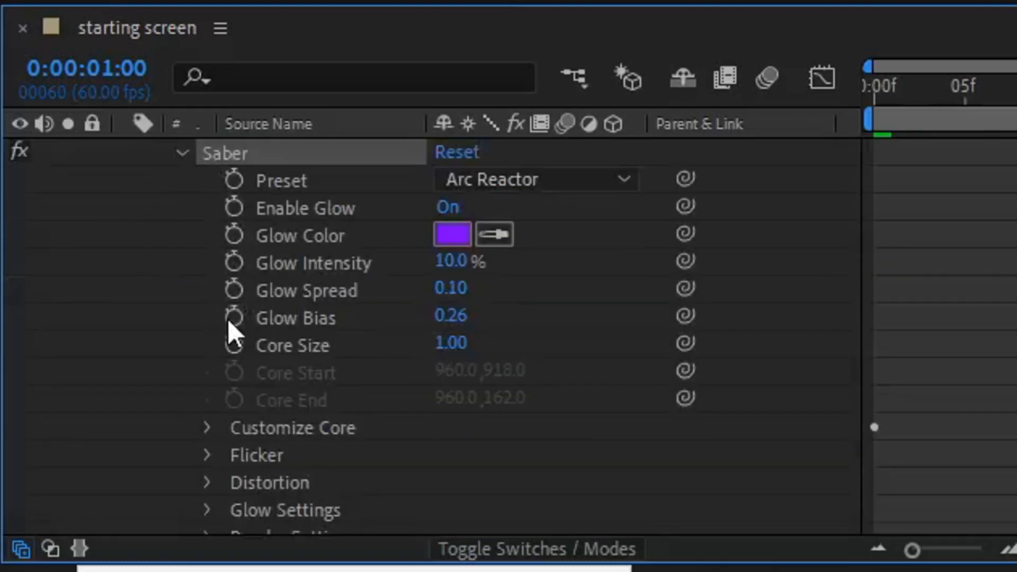
scroll(228, 322, down, 4)
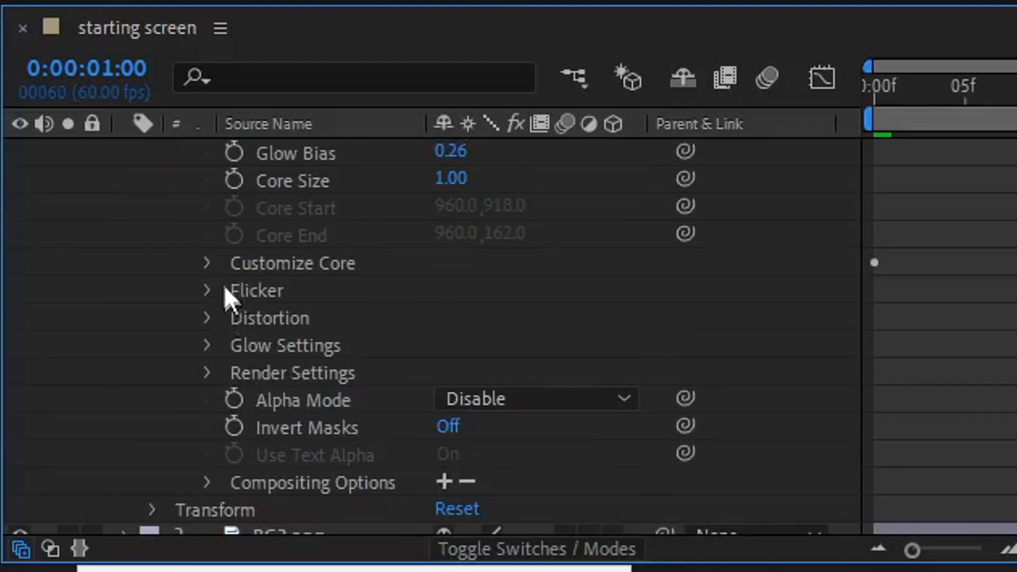
scroll(229, 262, up, 2)
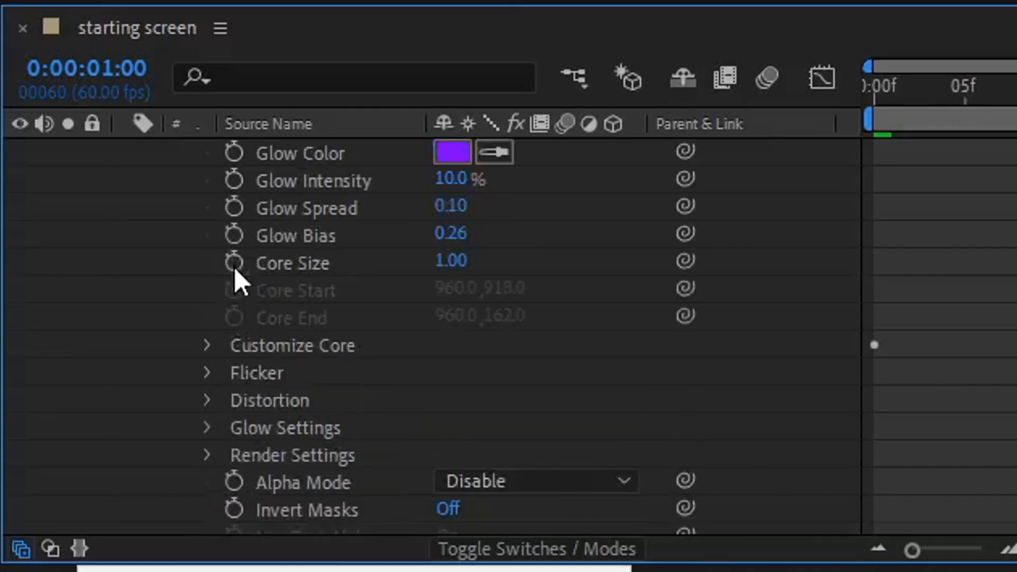
click(206, 347)
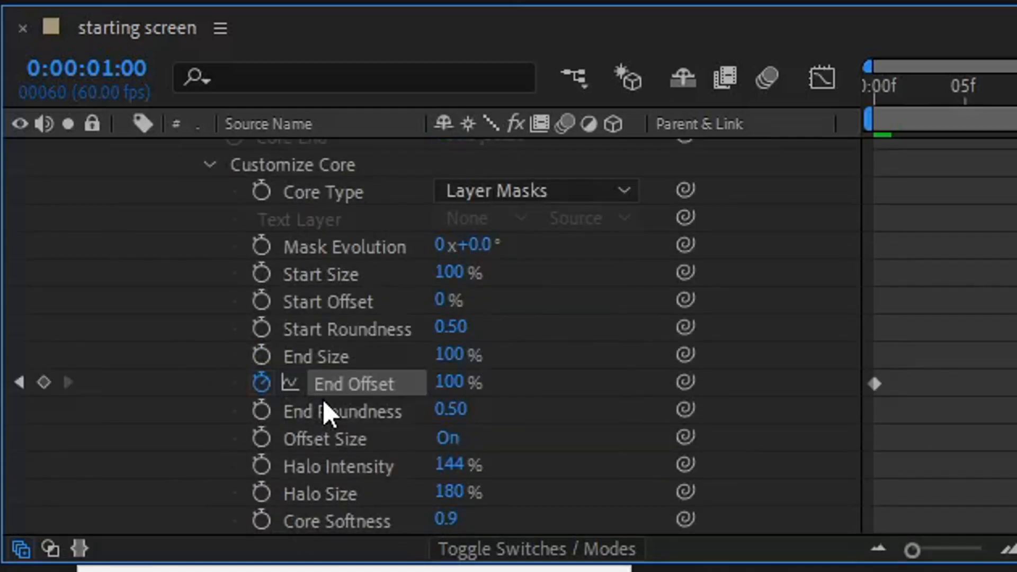
click(44, 390)
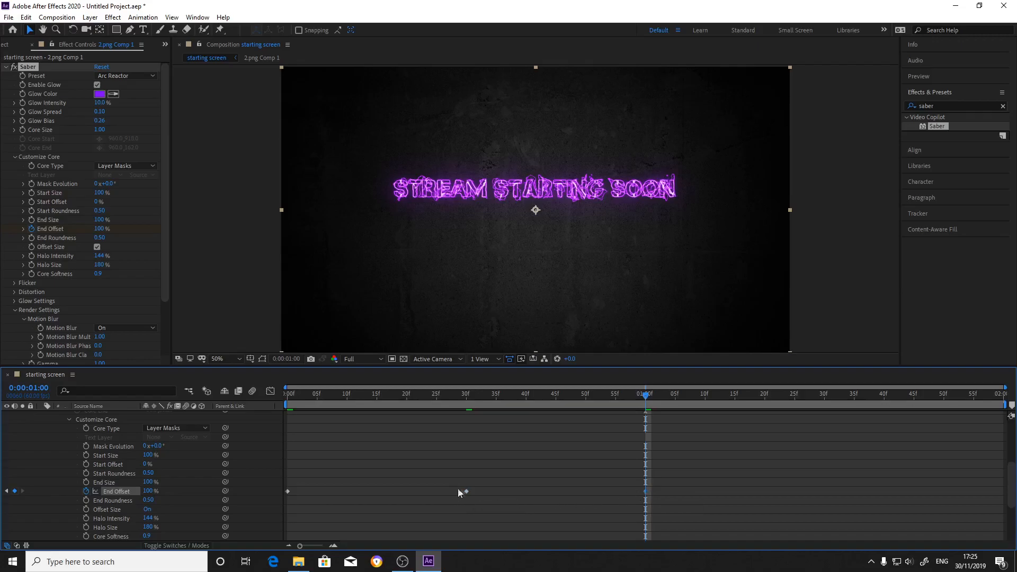
scroll(316, 474, up, 5)
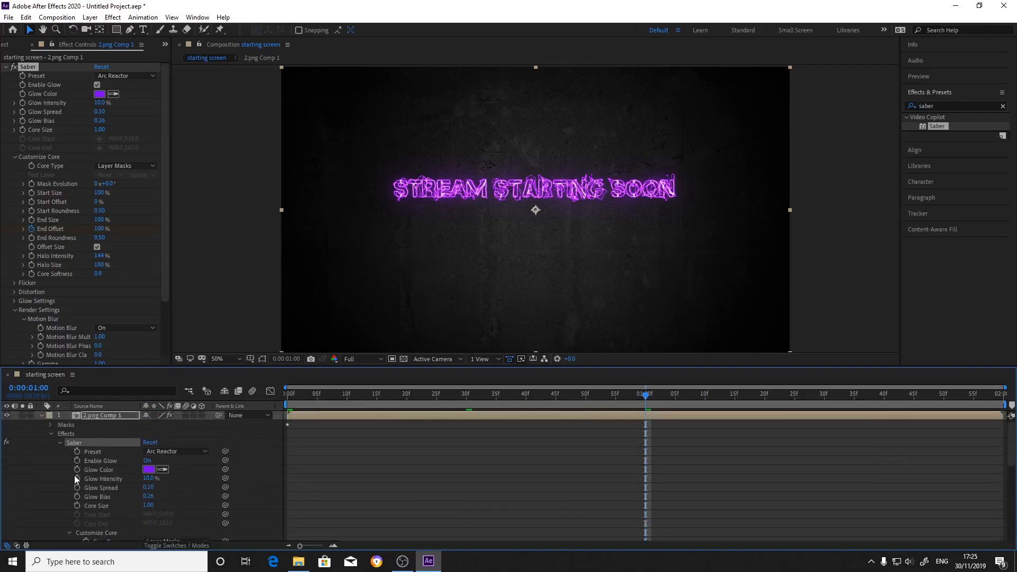
click(42, 415)
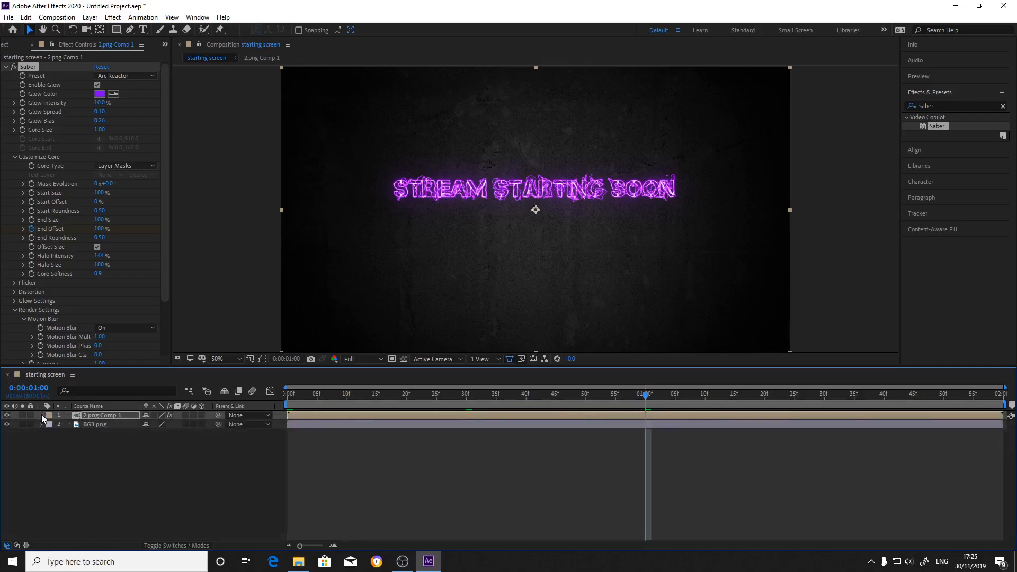
Set the Saber End Offset to 0% at 0:00:01:30 and return to the start of the timeline.
drag(646, 396, 1013, 464)
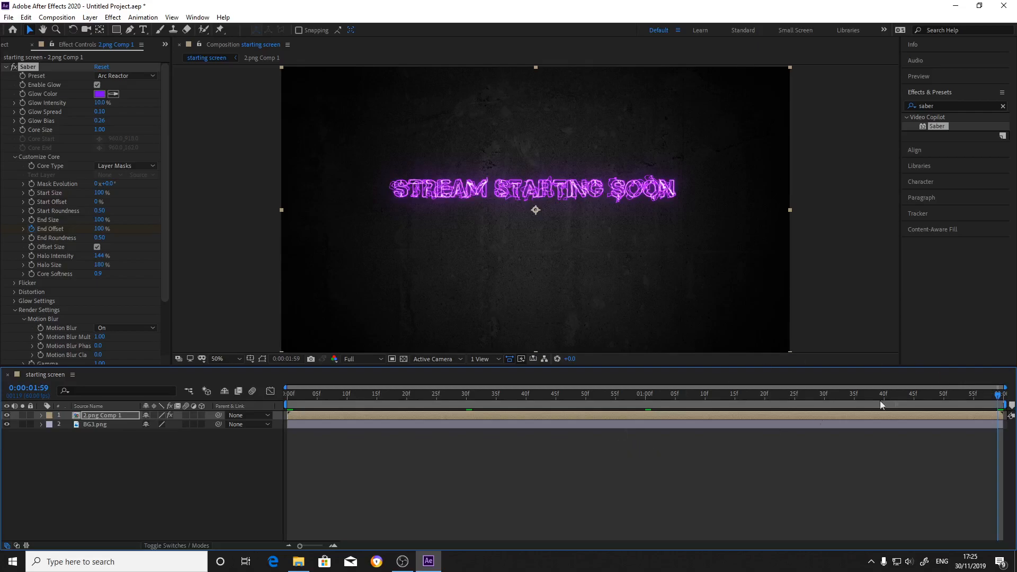
drag(998, 398, 824, 417)
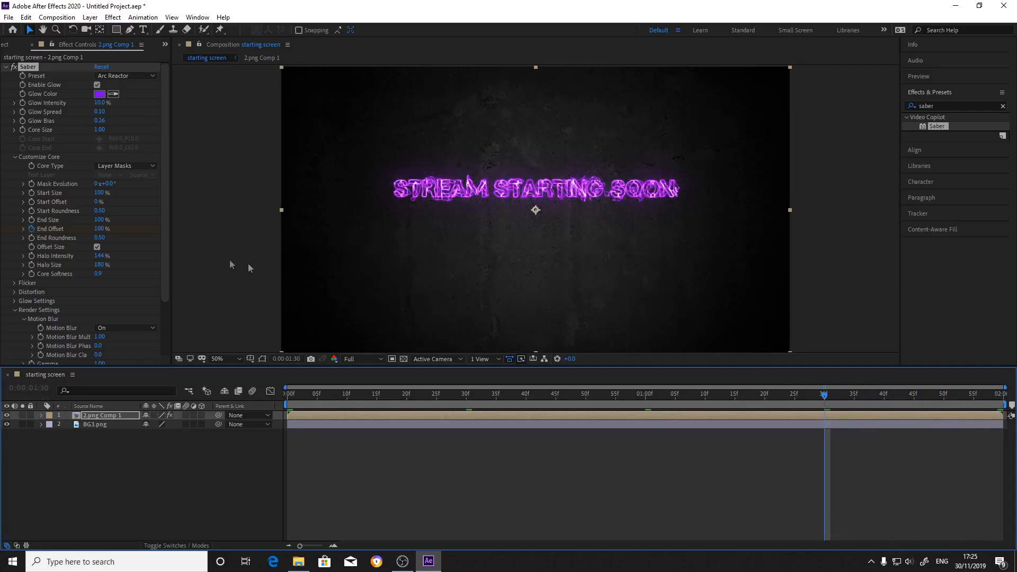
click(98, 228)
text(0)
key(Return)
drag(825, 427, 824, 466)
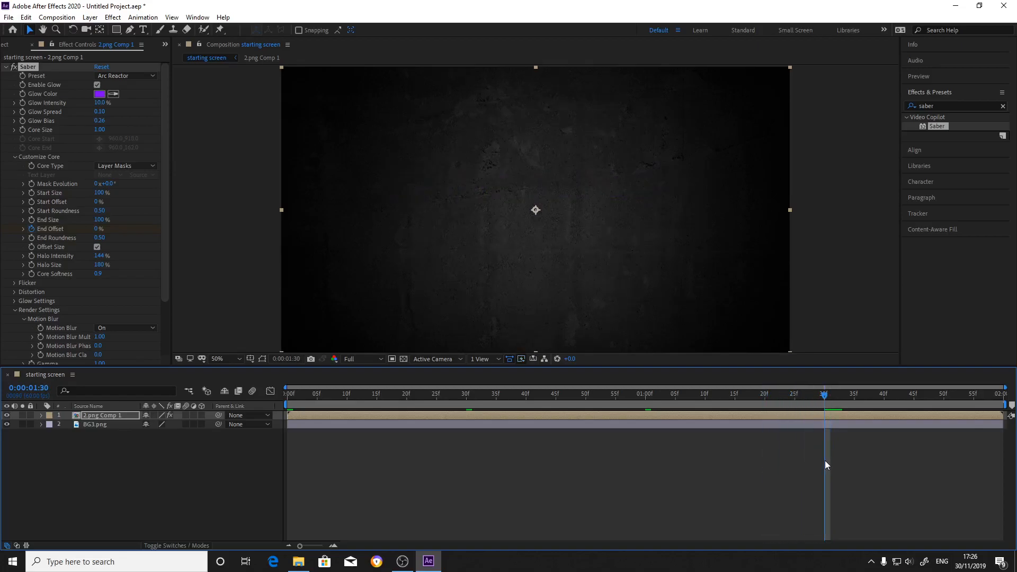
drag(826, 461, 275, 405)
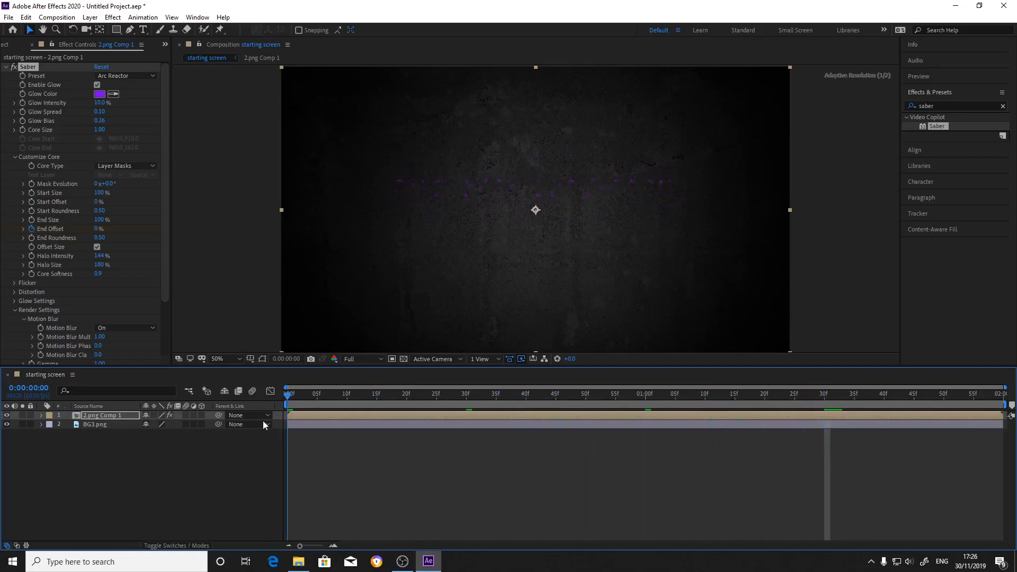
Duplicate the 2.png Comp 1 layer, rename the copy "back", and place it below the original.
click(106, 415)
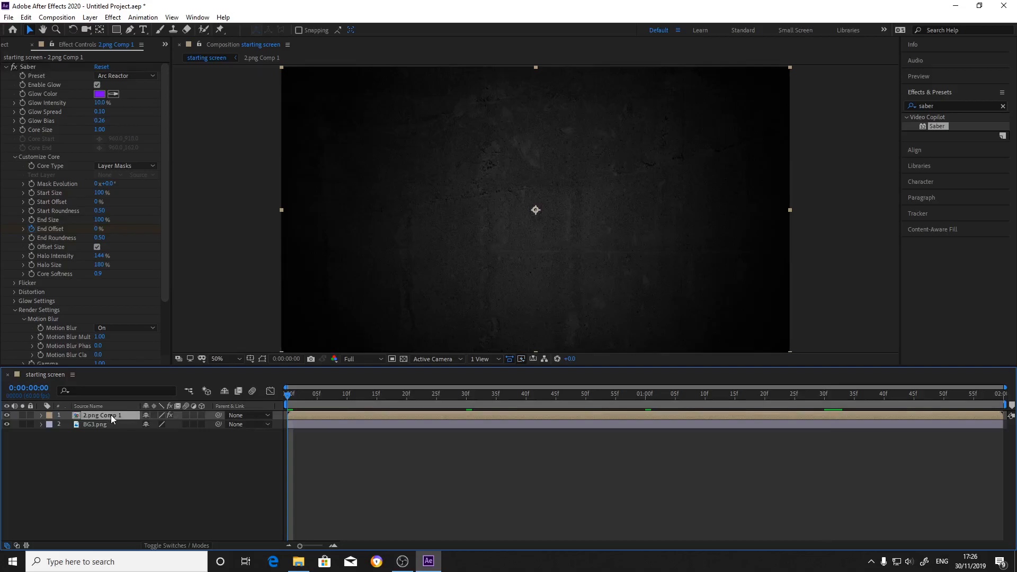
key(ctrl+d)
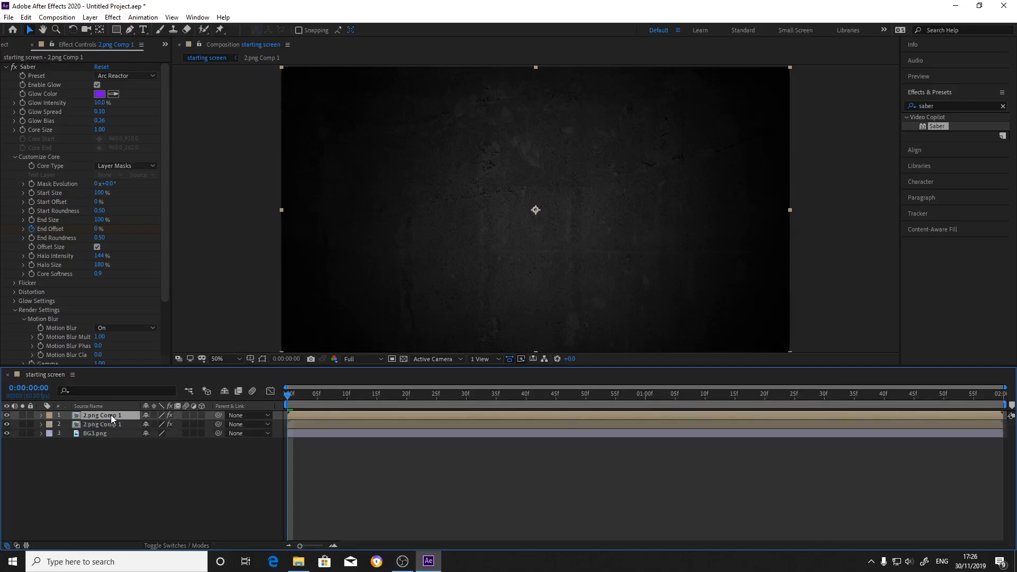
right_click(110, 416)
click(135, 403)
text(back)
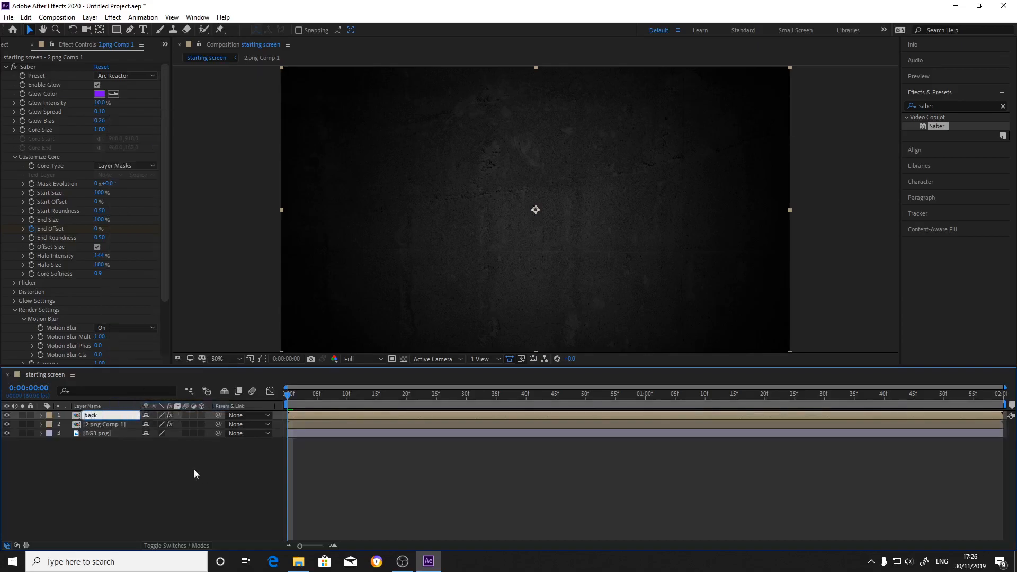
click(195, 475)
drag(110, 415, 106, 426)
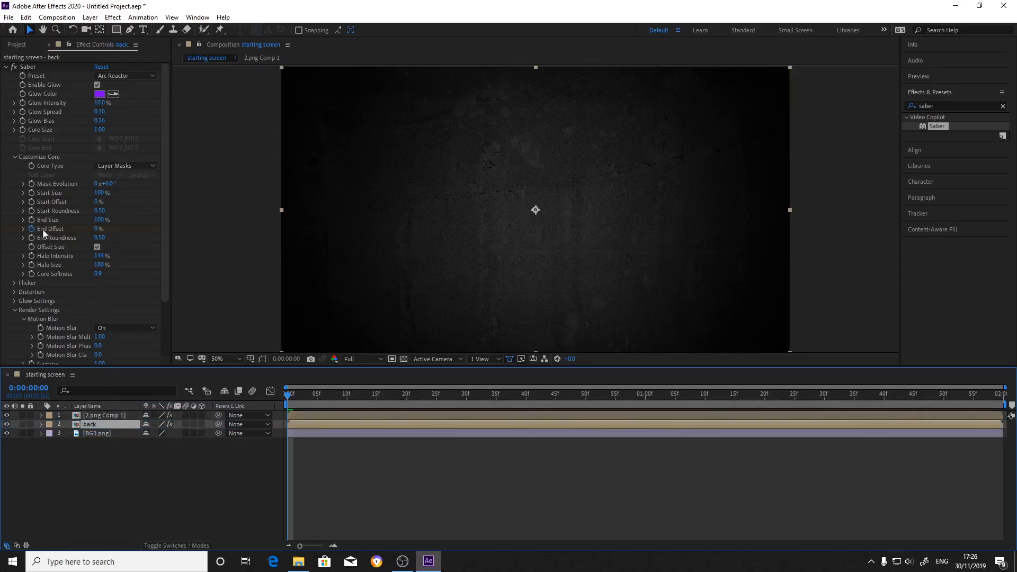
Set the Saber End Offset on the back layer to 100% and remove its keyframes.
click(97, 229)
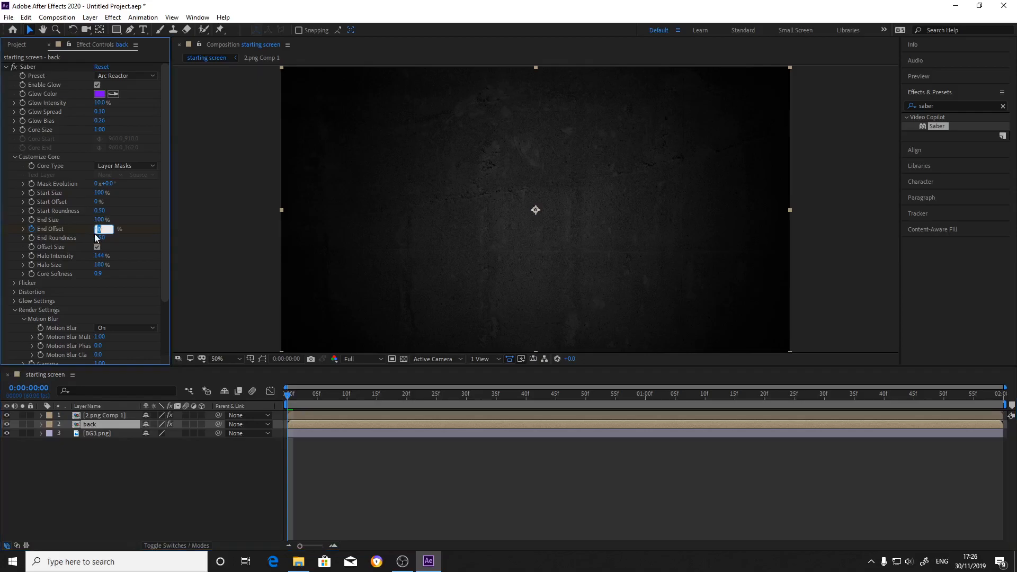
text(100)
key(Return)
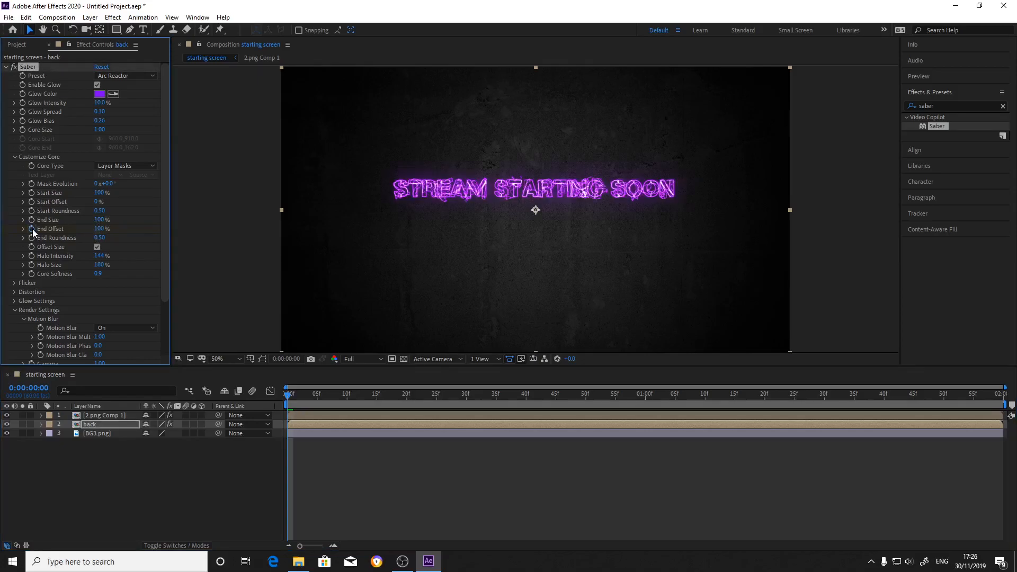
Apply the Kryptonite preset to the back layer's Saber effect and set its Glow Intensity to 0%.
click(118, 78)
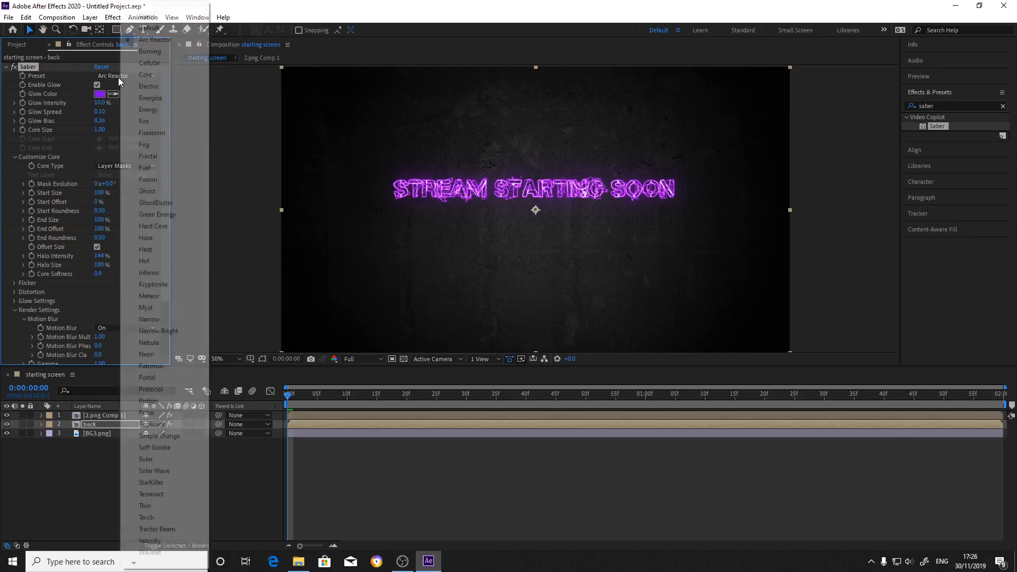
click(150, 284)
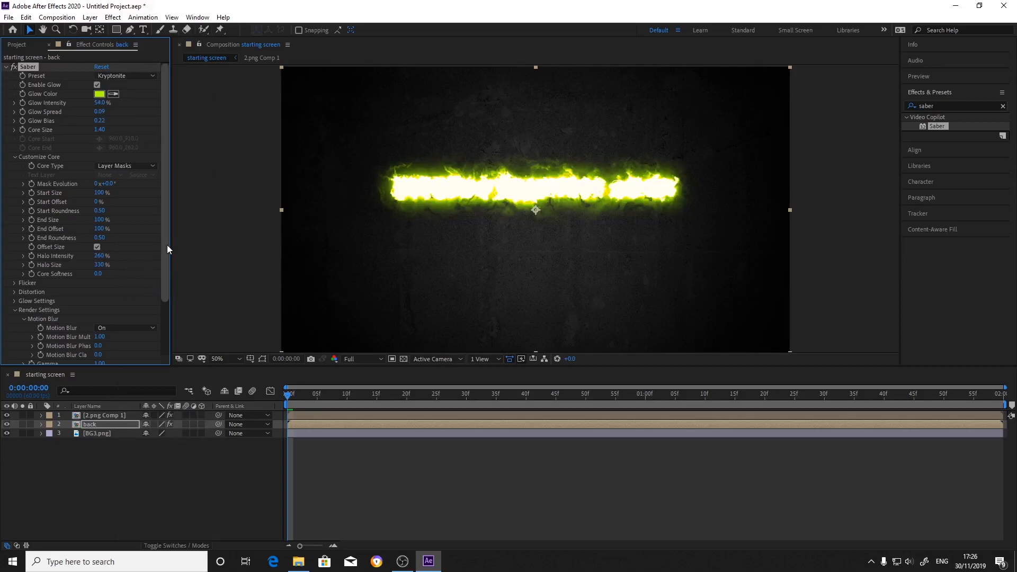
click(101, 102)
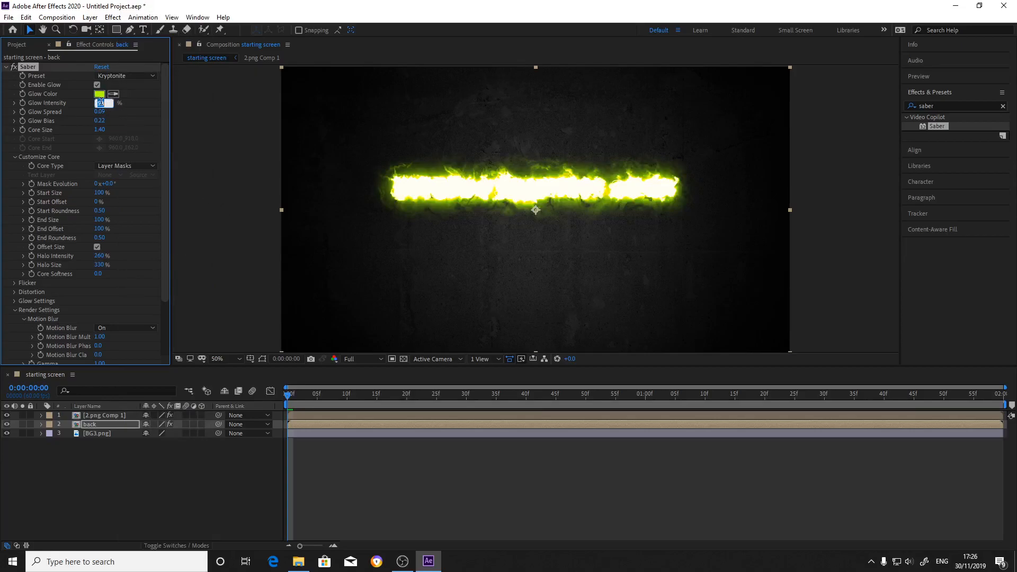
text(0)
key(Return)
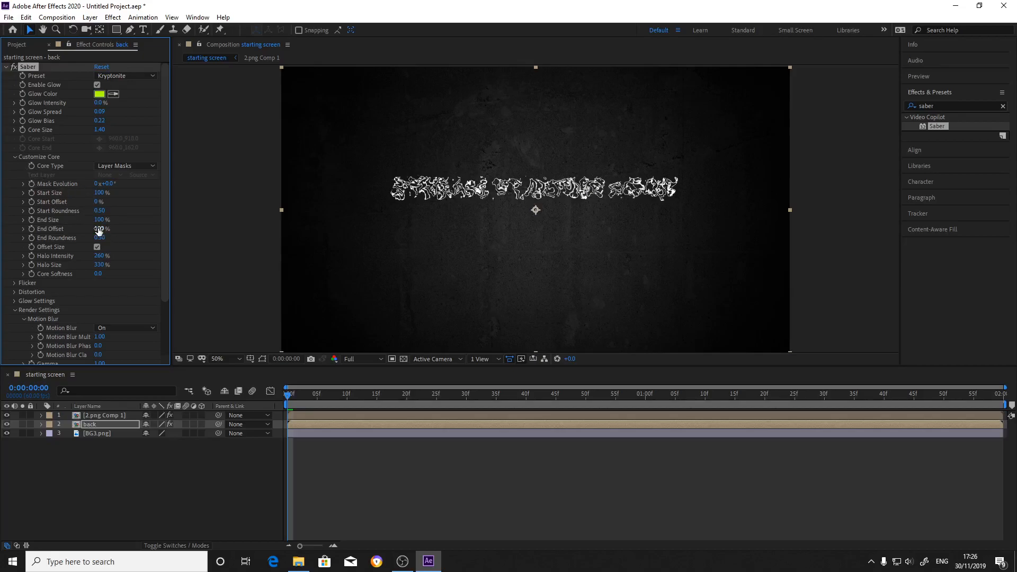
Set the Saber Core Distortion amount on the back layer to 1.0.
scroll(90, 295, down, 3)
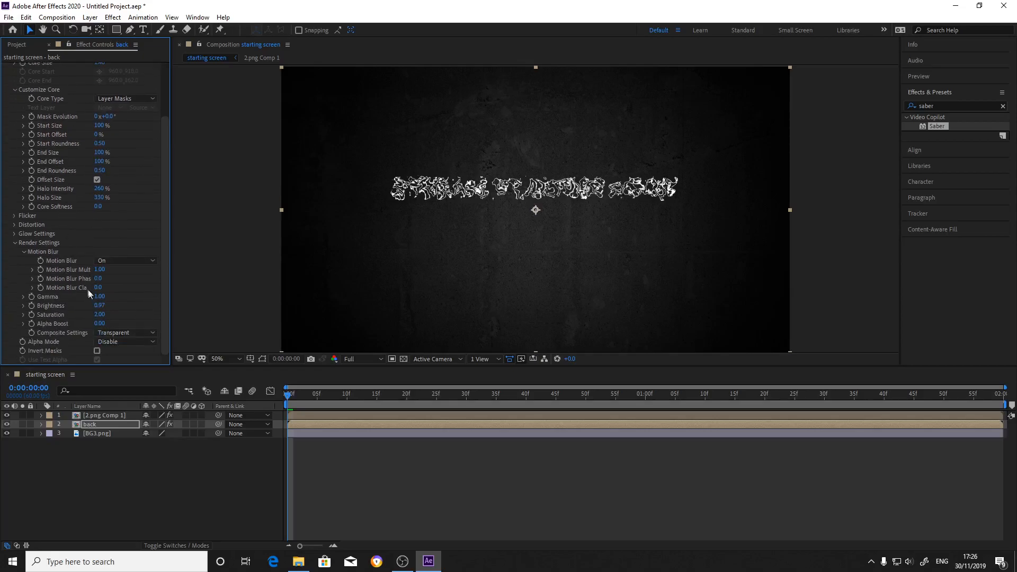
click(14, 226)
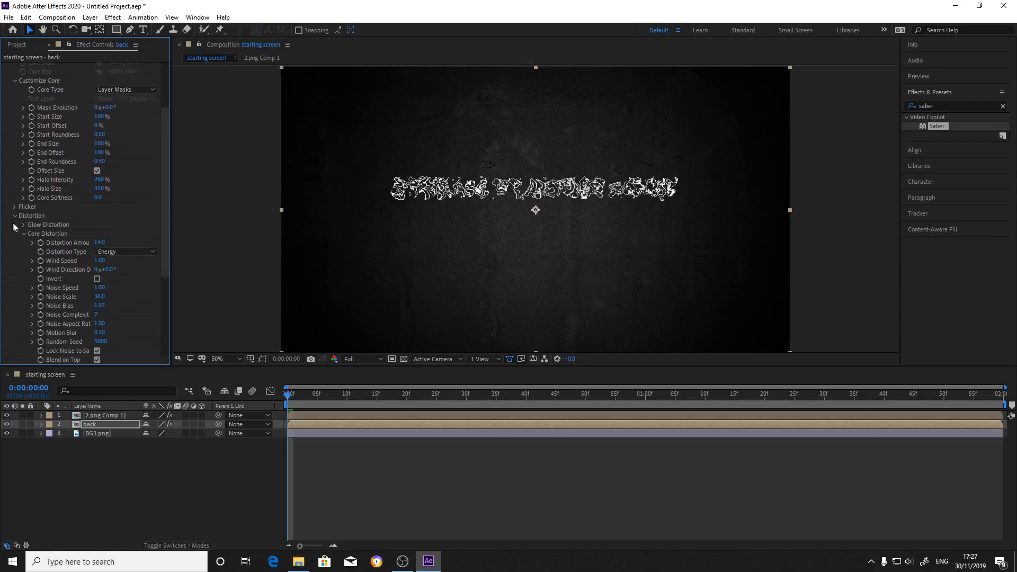
click(103, 242)
text(1)
key(Return)
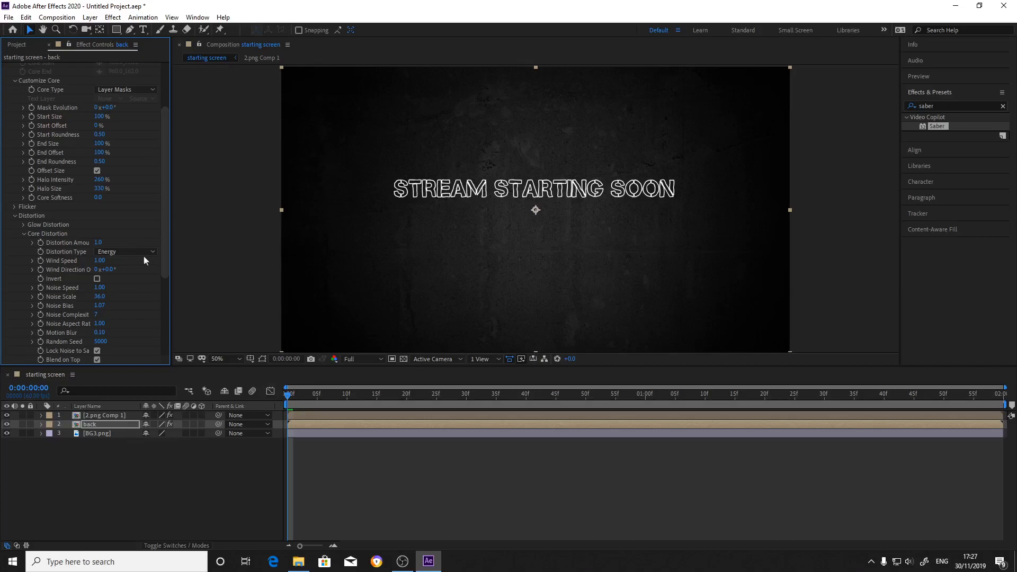
Keyframe the back layer's Saber Glow Intensity at 0% at 0:00:00:00 and 5% at 0:00:00:10.
drag(286, 395, 239, 454)
scroll(135, 227, up, 3)
scroll(135, 228, up, 2)
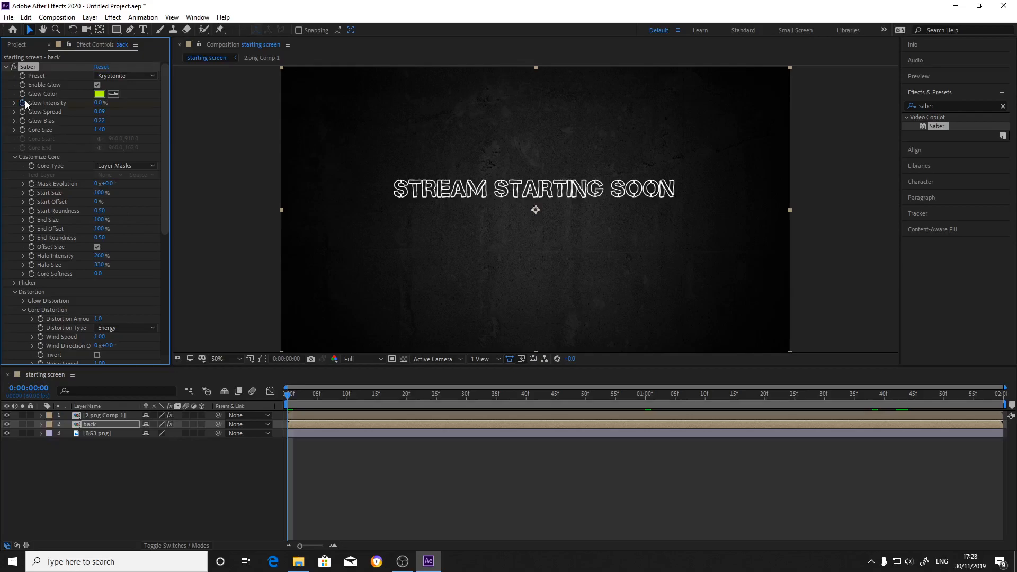
drag(290, 395, 376, 418)
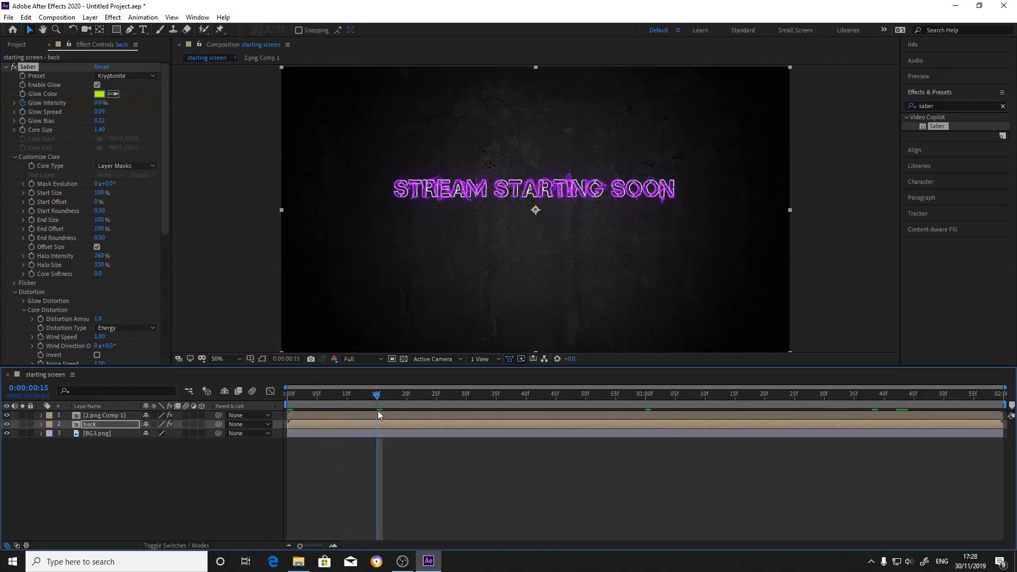
drag(377, 398, 349, 402)
click(98, 103)
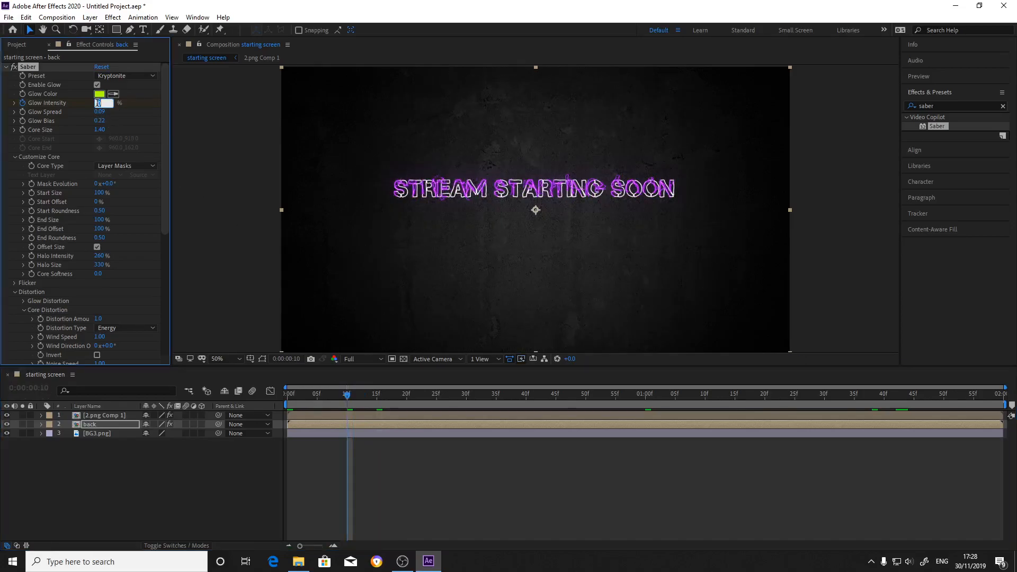
text(5)
key(Return)
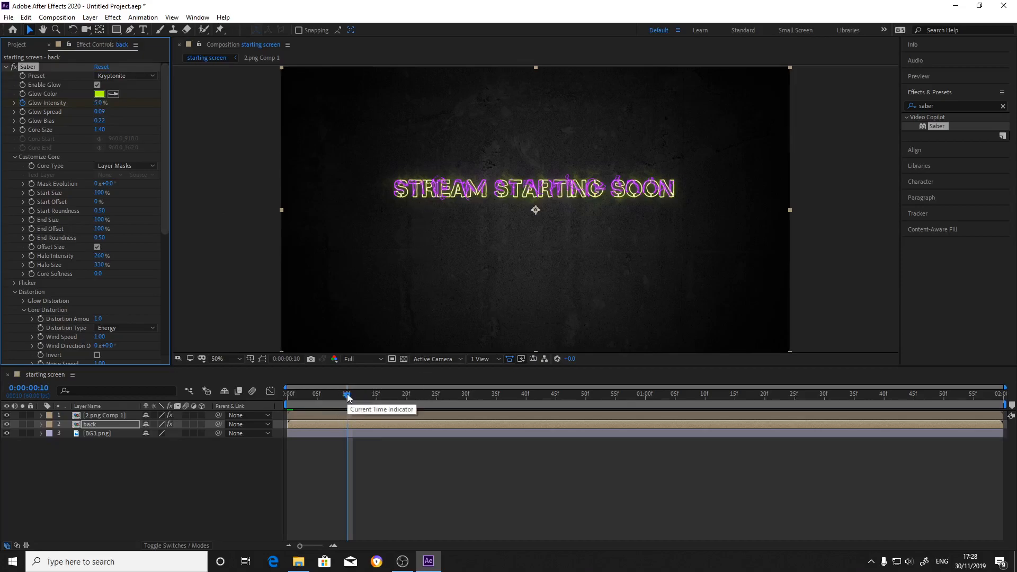
Add a Glow Intensity keyframe of 10% on the back layer at 0:00:00:25.
drag(348, 398, 434, 422)
click(104, 102)
text(10)
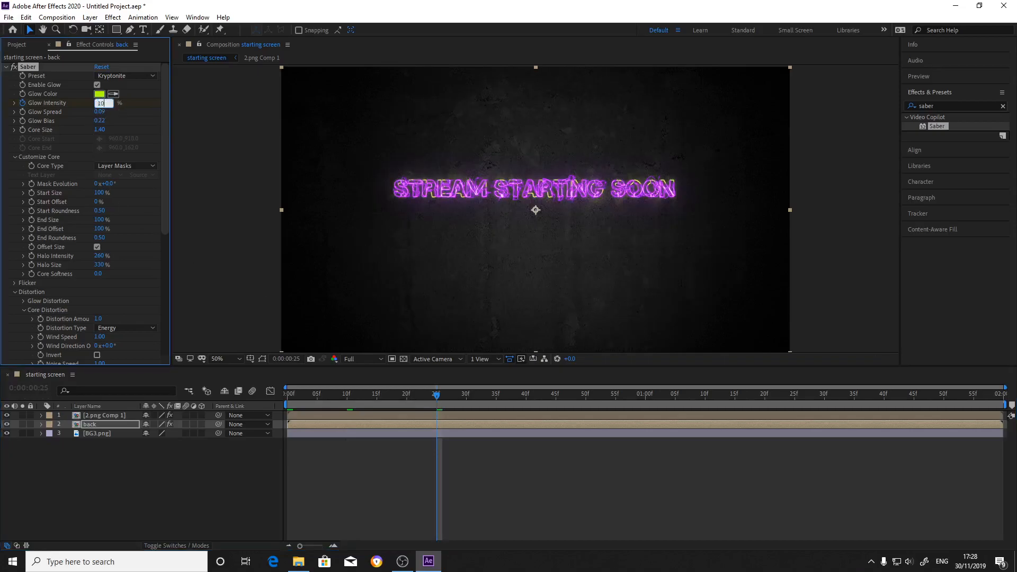
key(Return)
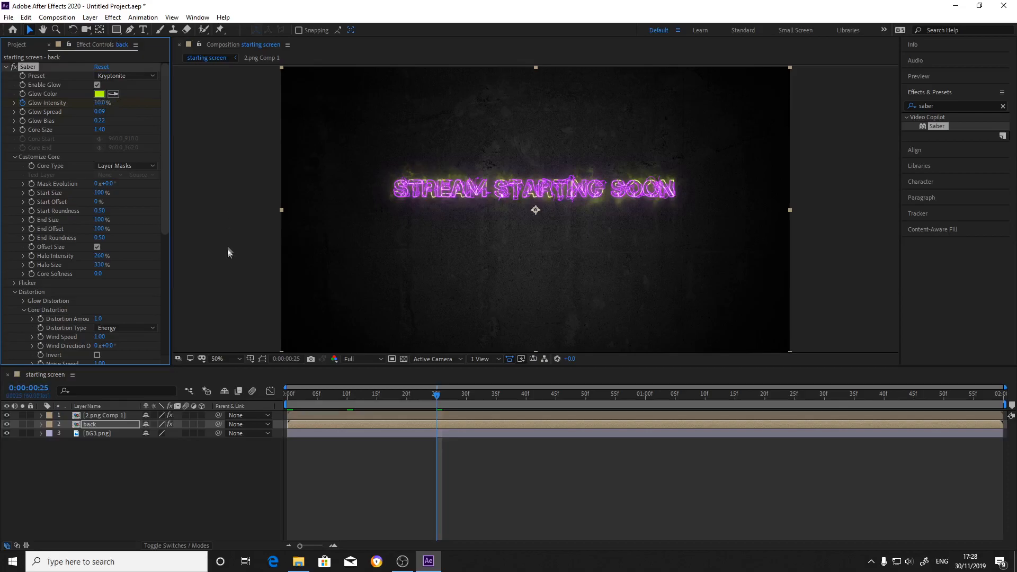
Try the Fluid distortion type for the back layer's Core Distortion and switch it back to Energy.
click(138, 326)
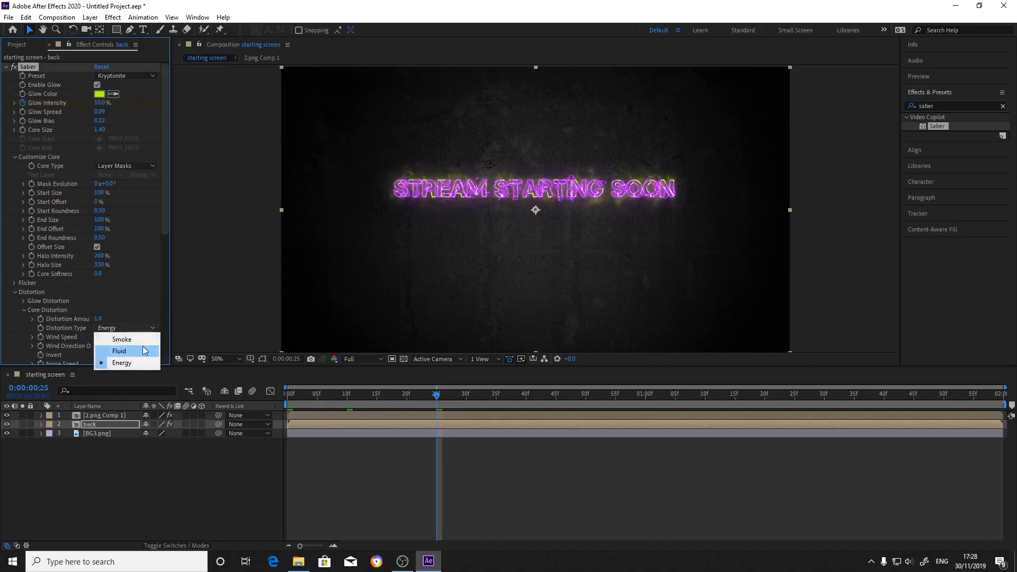
click(142, 347)
click(129, 326)
click(144, 349)
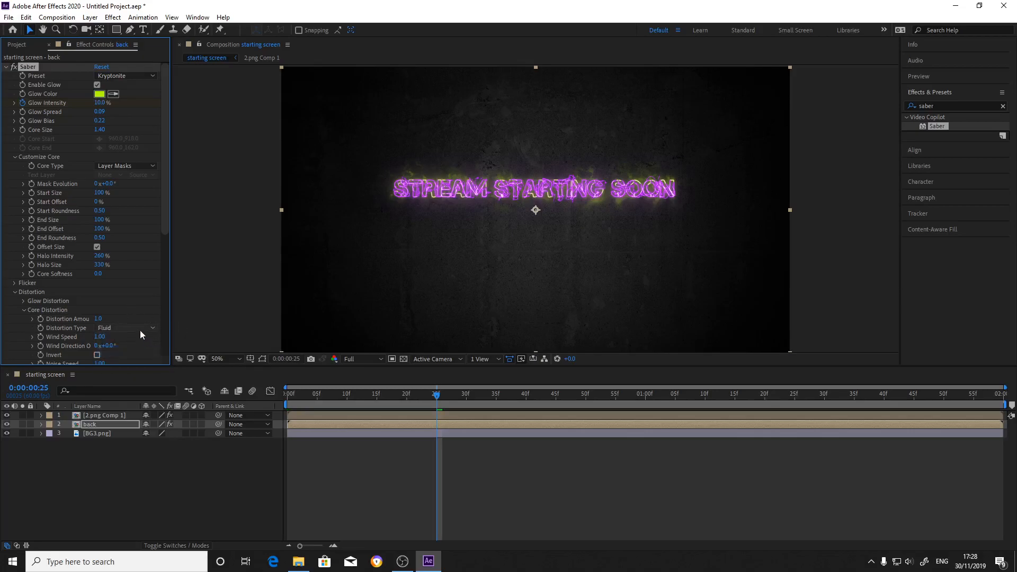
click(138, 326)
click(143, 360)
Add a keyframe at 0:00:01:00 that holds the back layer's Glow Intensity at 10%, and collapse the layer's properties.
drag(437, 399, 645, 430)
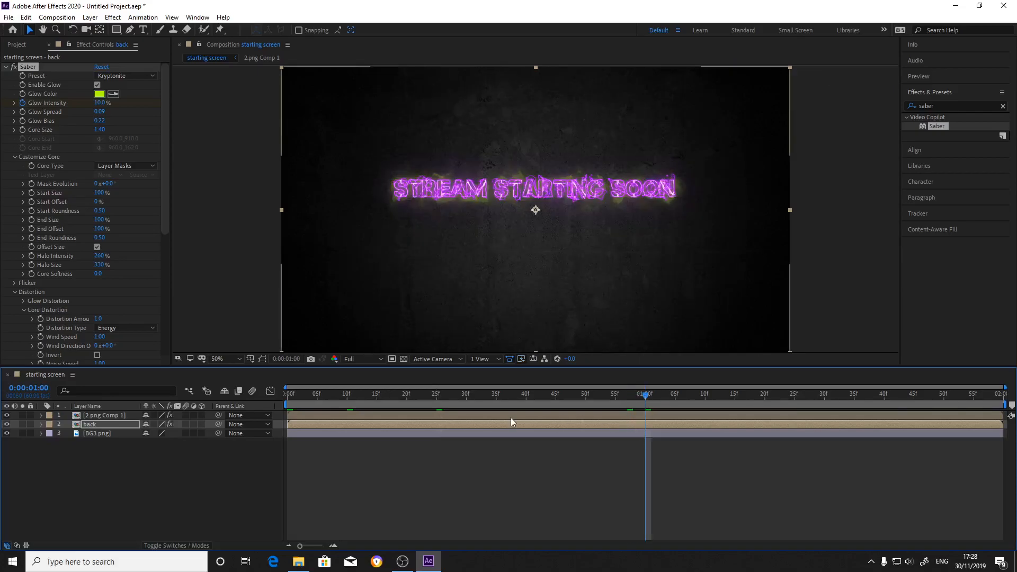
click(41, 425)
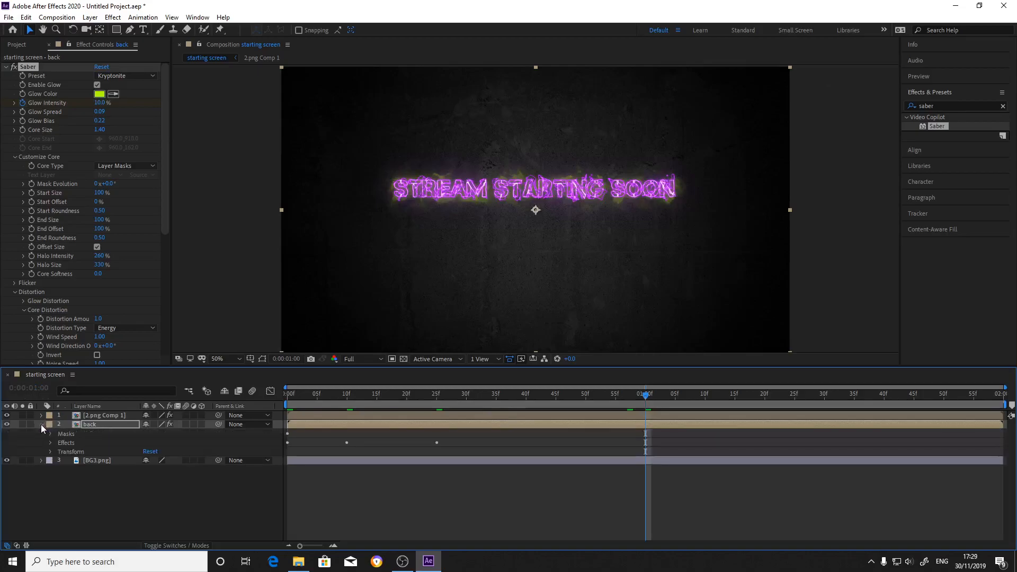
click(50, 443)
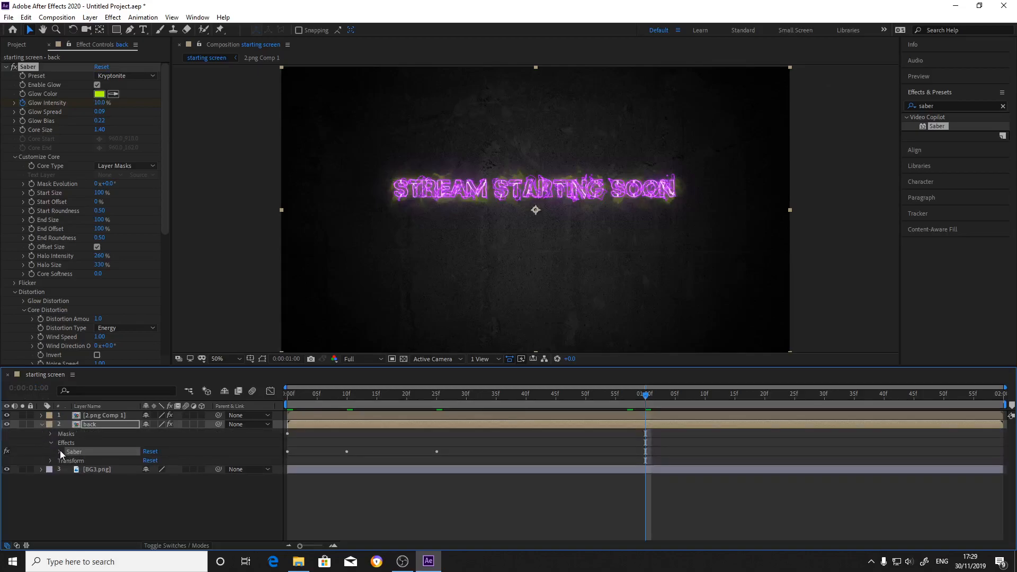
click(59, 452)
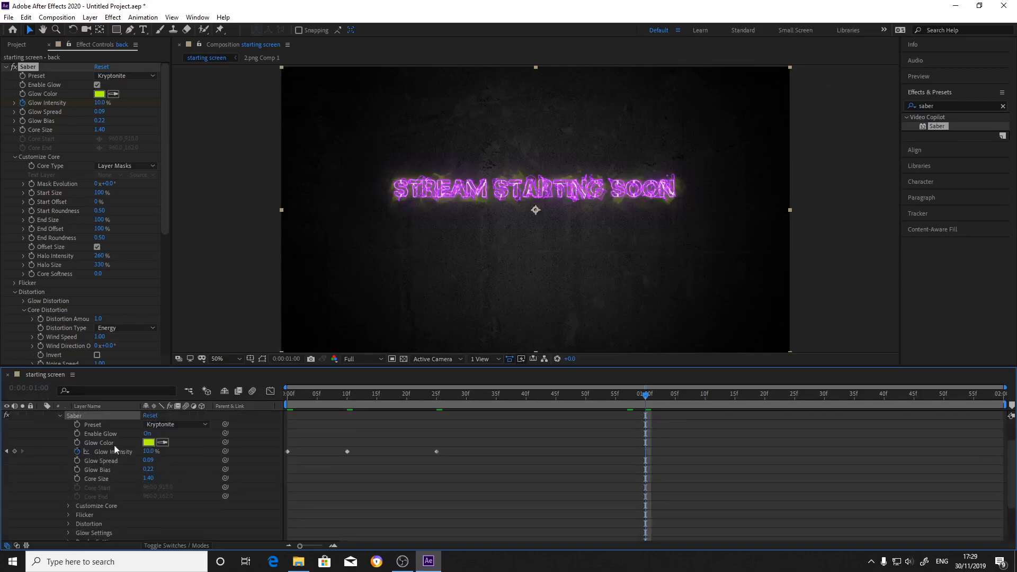
scroll(154, 463, up, 1)
scroll(152, 463, down, 1)
click(69, 504)
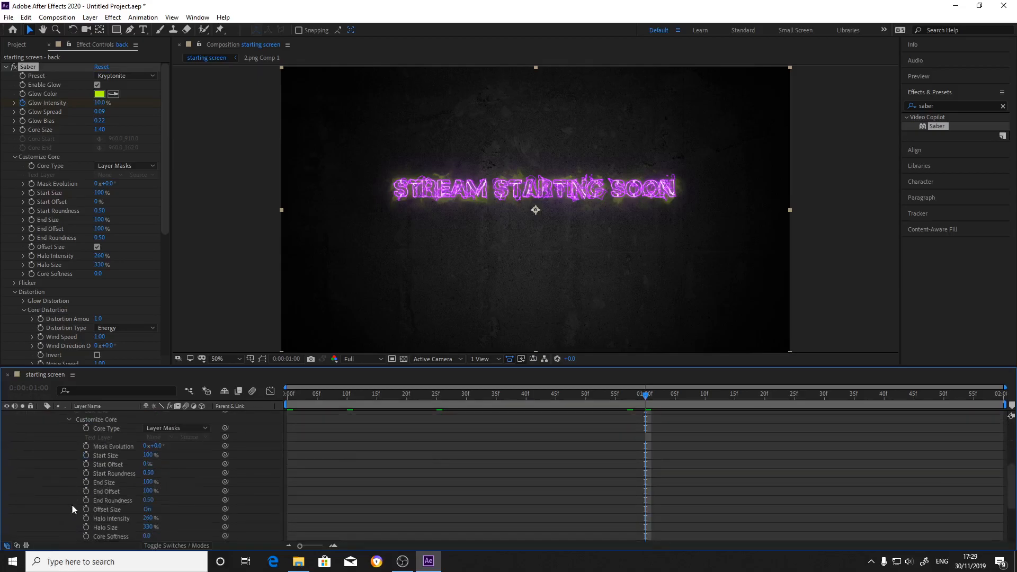
scroll(125, 466, down, 1)
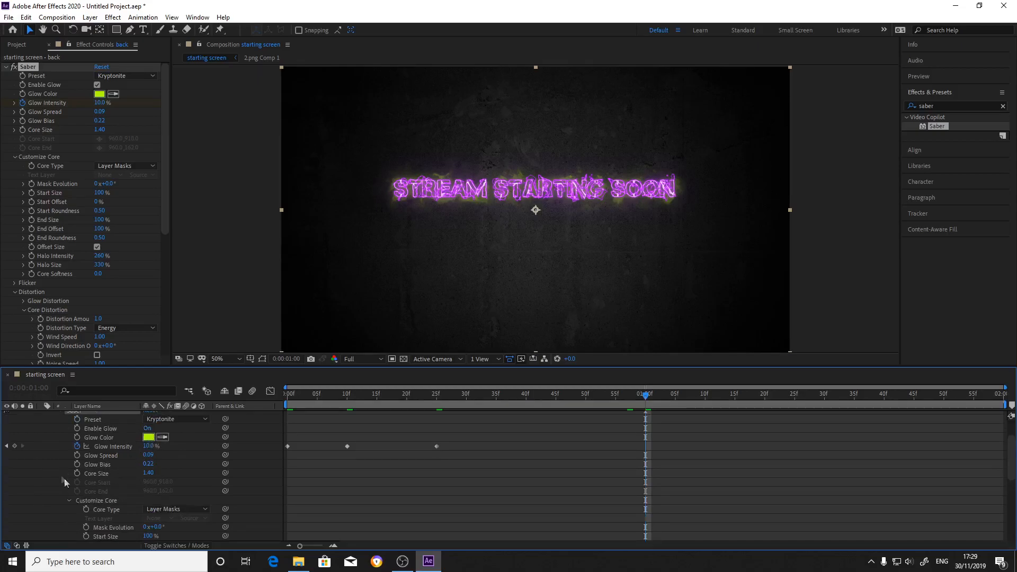
scroll(95, 467, up, 3)
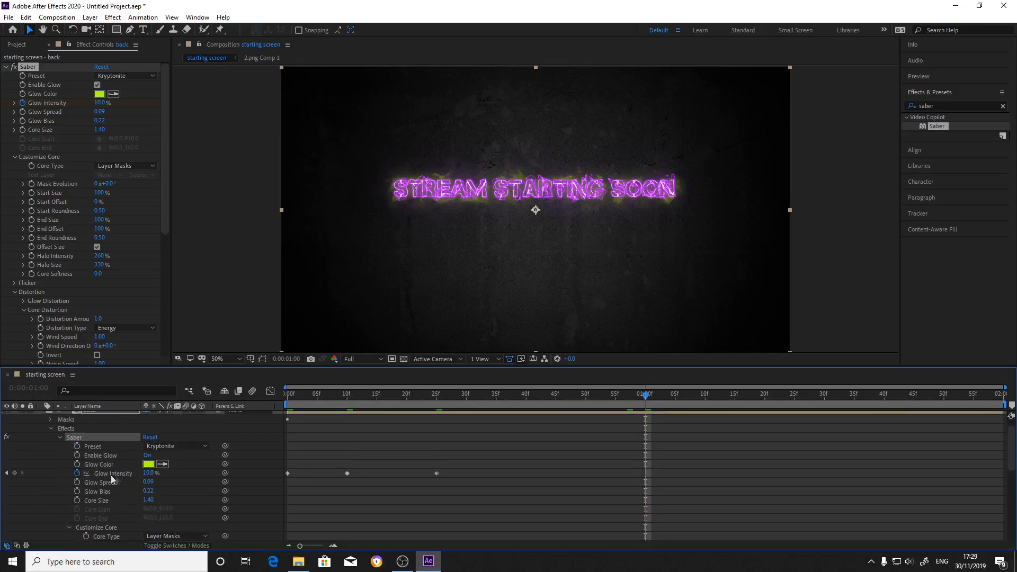
click(14, 474)
scroll(52, 456, up, 1)
click(42, 424)
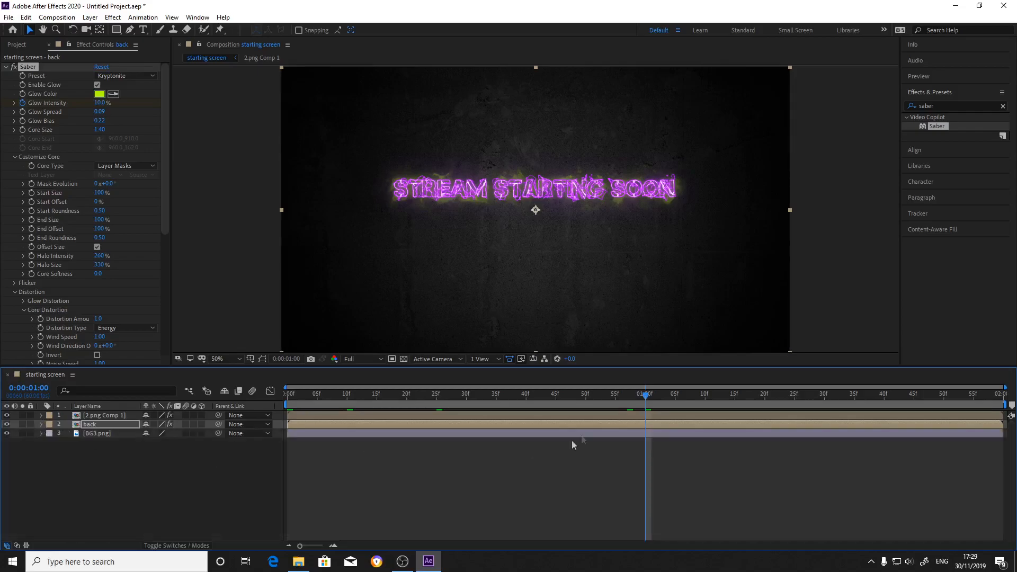
Set the back layer's Glow Intensity to 5% at 0:00:01:10.
drag(645, 396, 702, 415)
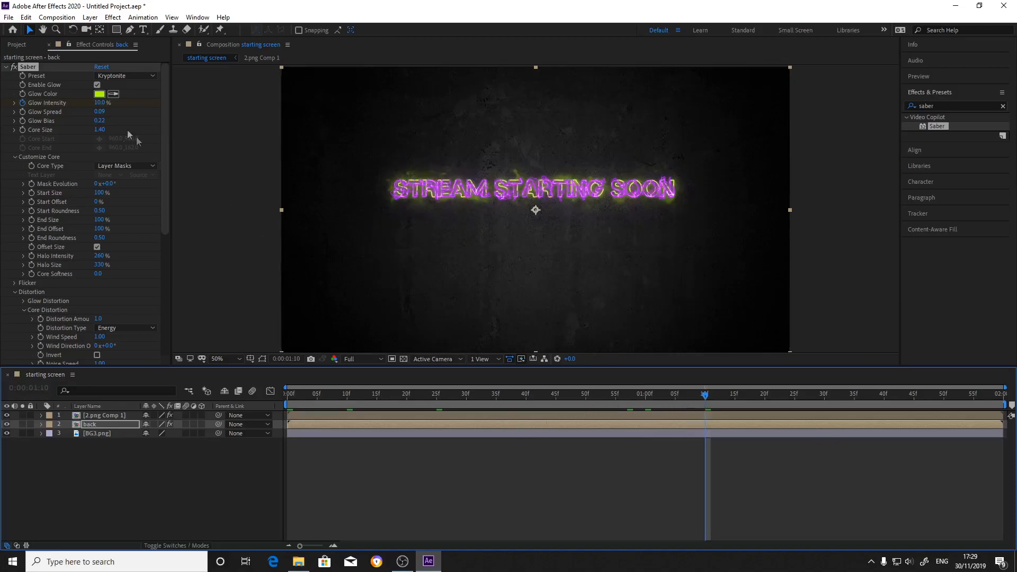
click(100, 103)
text(5)
key(Return)
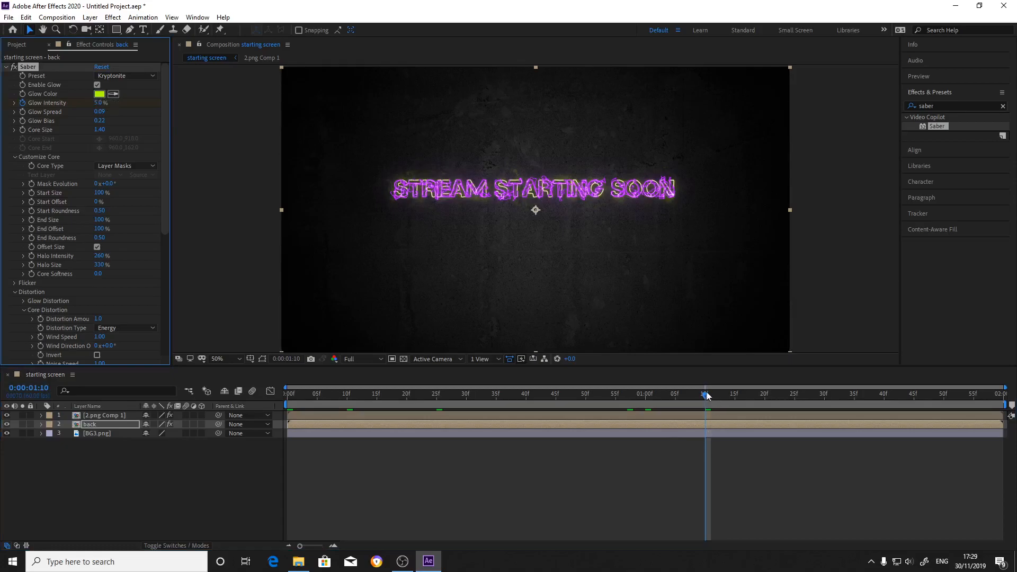
Set the back layer's Glow Intensity to 0% at 0:00:01:35 so the glow fades out.
drag(708, 396, 848, 444)
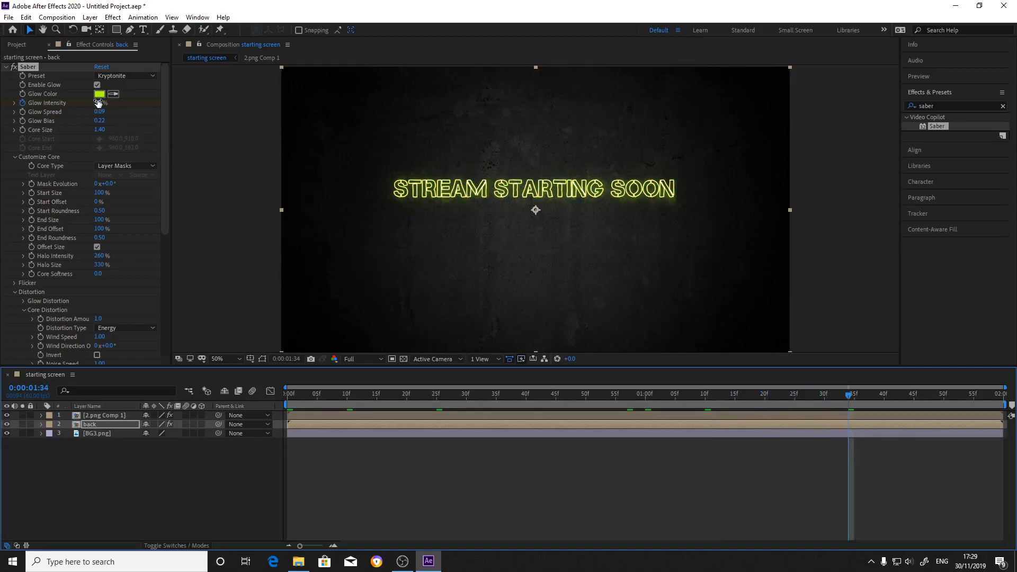
click(854, 396)
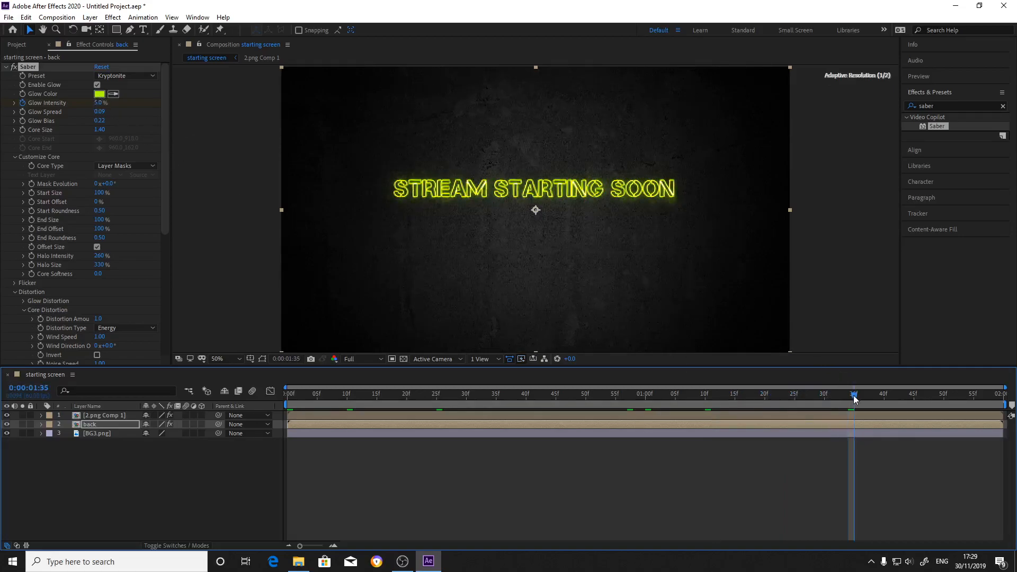
click(98, 103)
text(0)
key(Return)
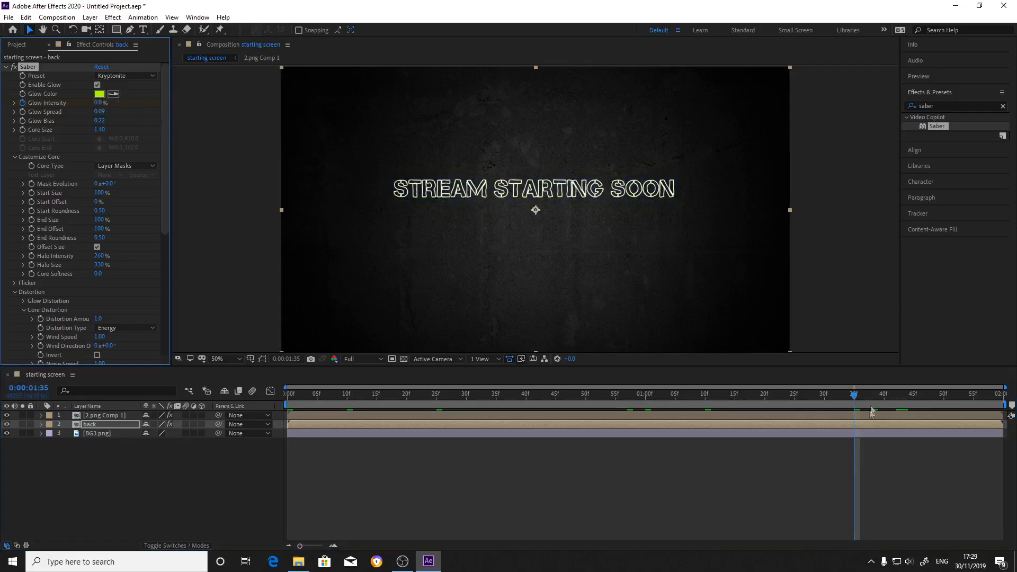
Return to the start of the composition and change the back layer's Saber Glow Color to white.
drag(855, 397, 263, 459)
click(99, 94)
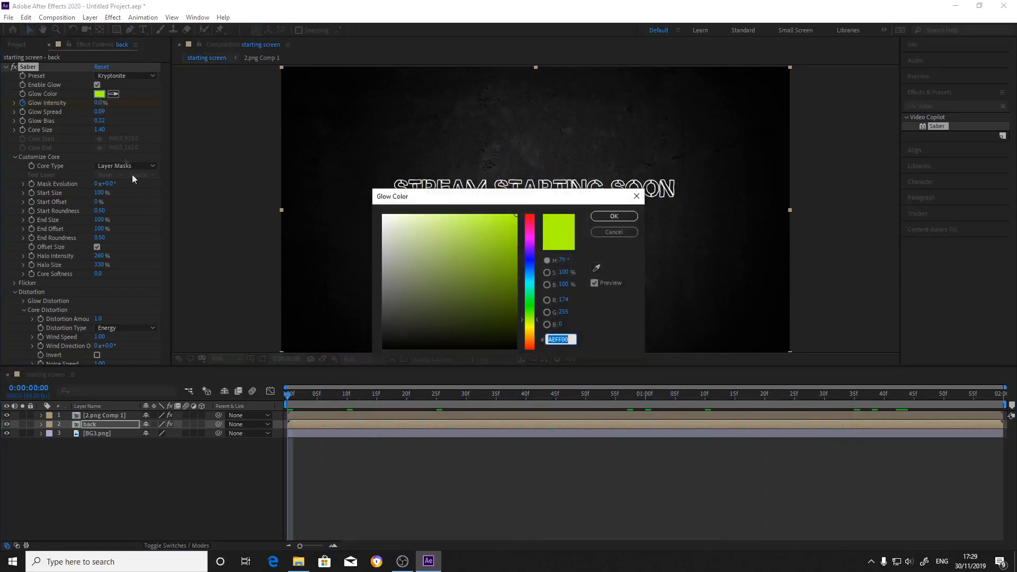
click(470, 234)
click(615, 217)
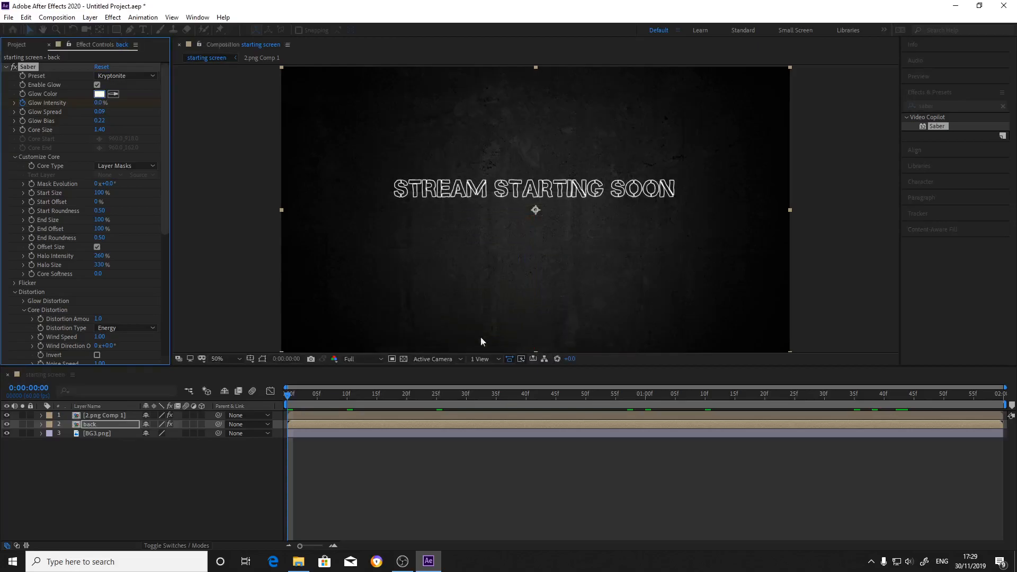
drag(289, 396, 272, 505)
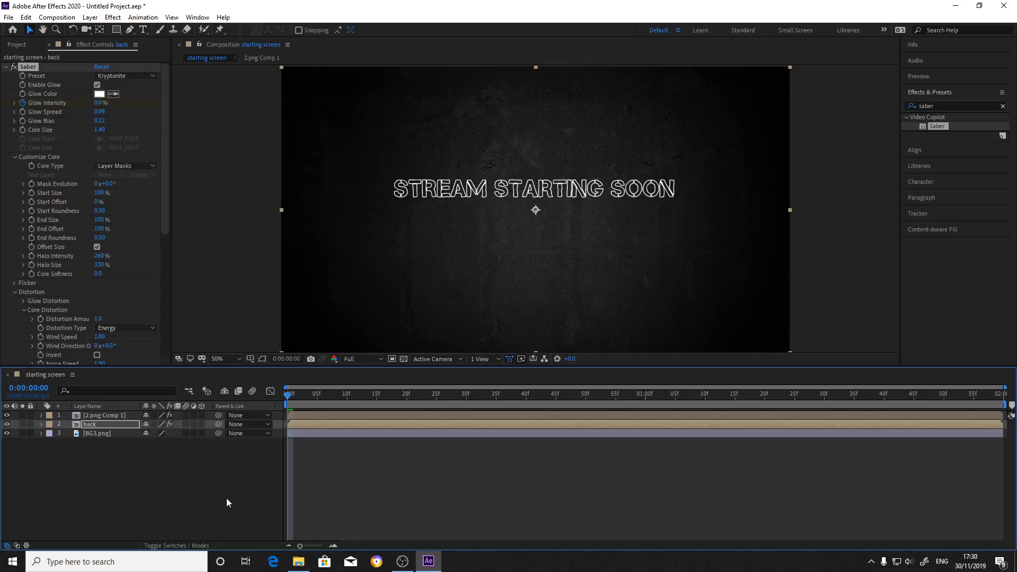
Export the starting screen composition to the Adobe Media Encoder queue.
click(8, 18)
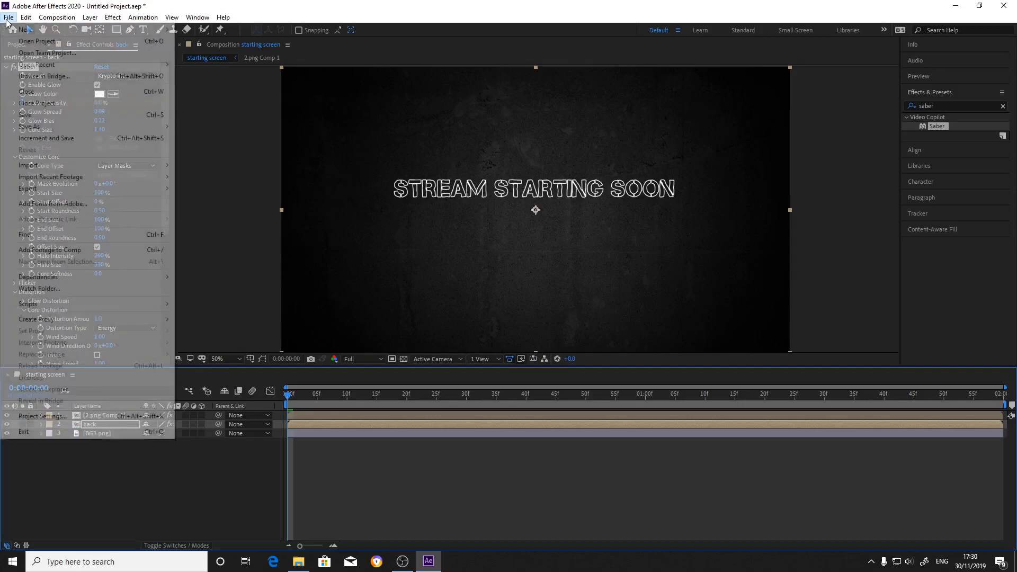
mouse_move(58, 190)
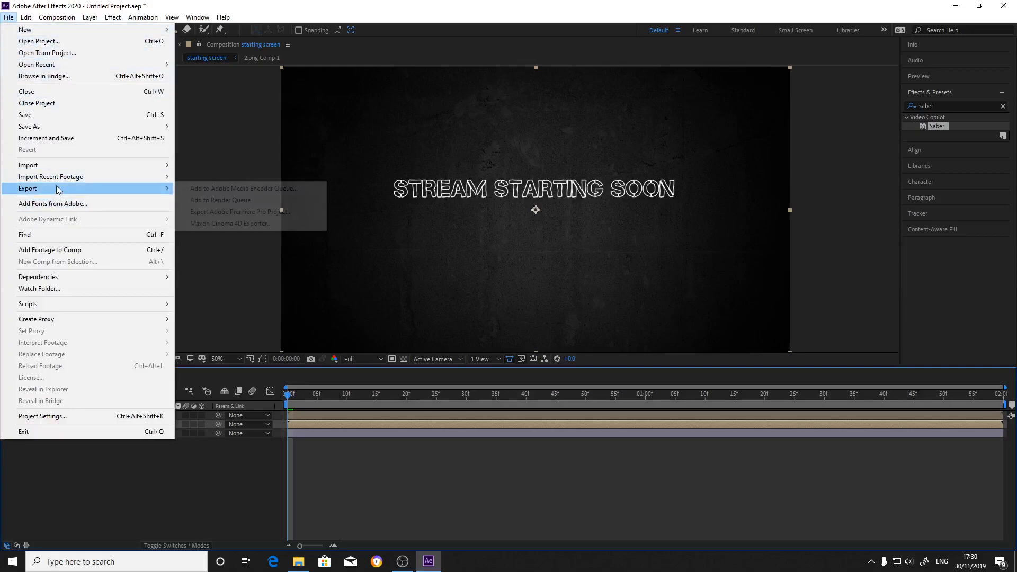
click(208, 191)
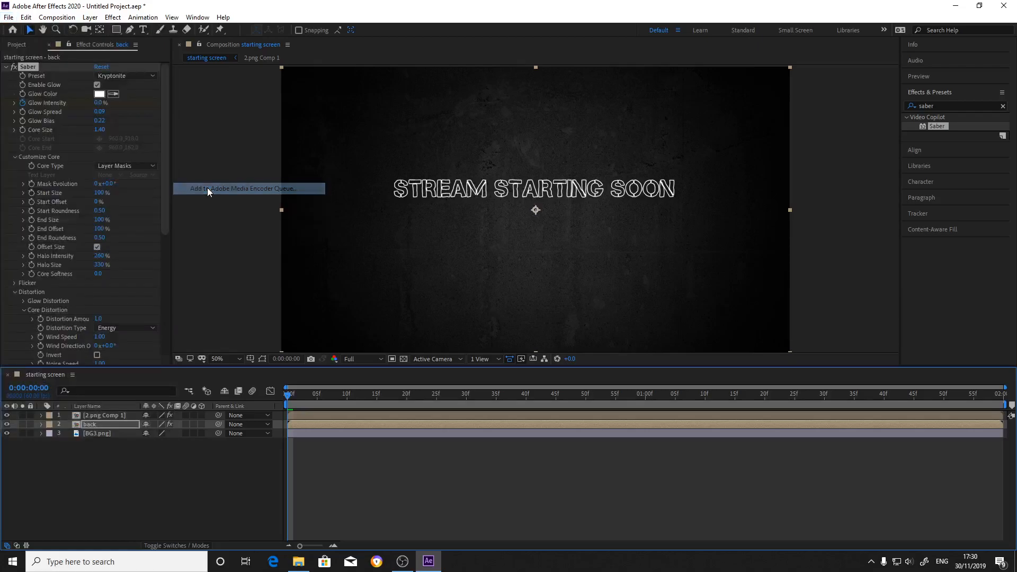
key(period)
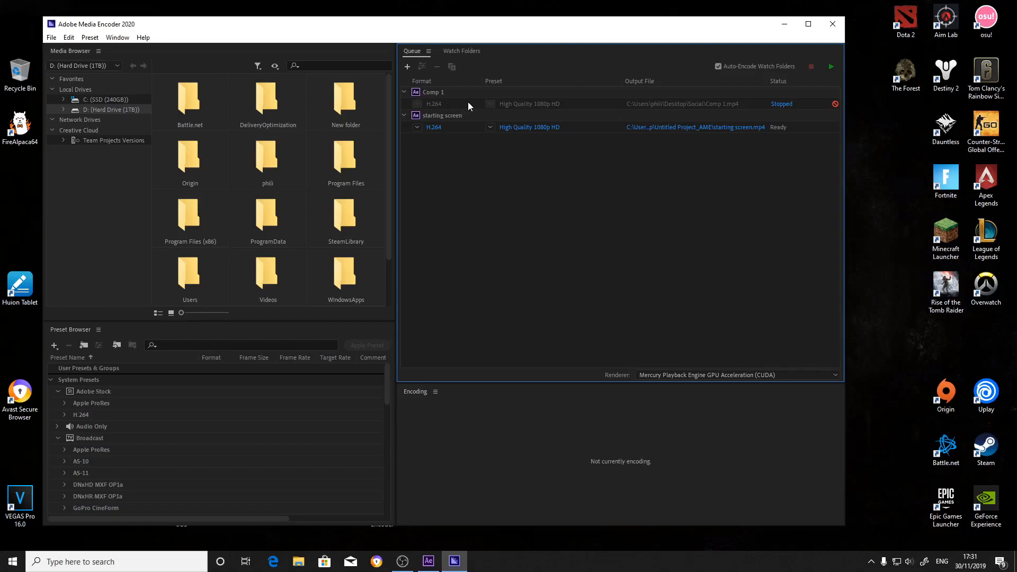
Choose the High Quality 1080p HD preset for the queued starting screen export and close Media Encoder.
click(490, 128)
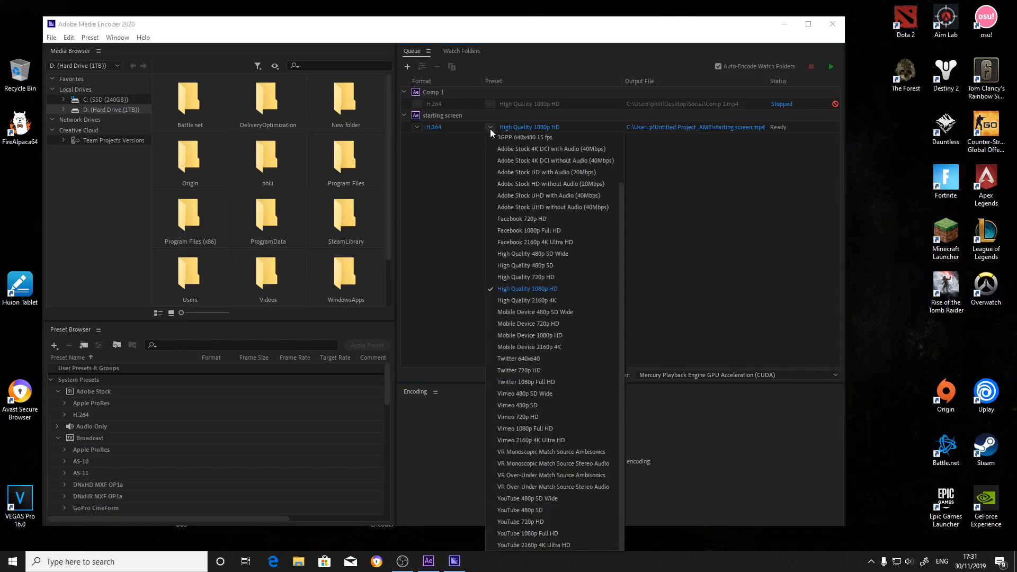
click(541, 291)
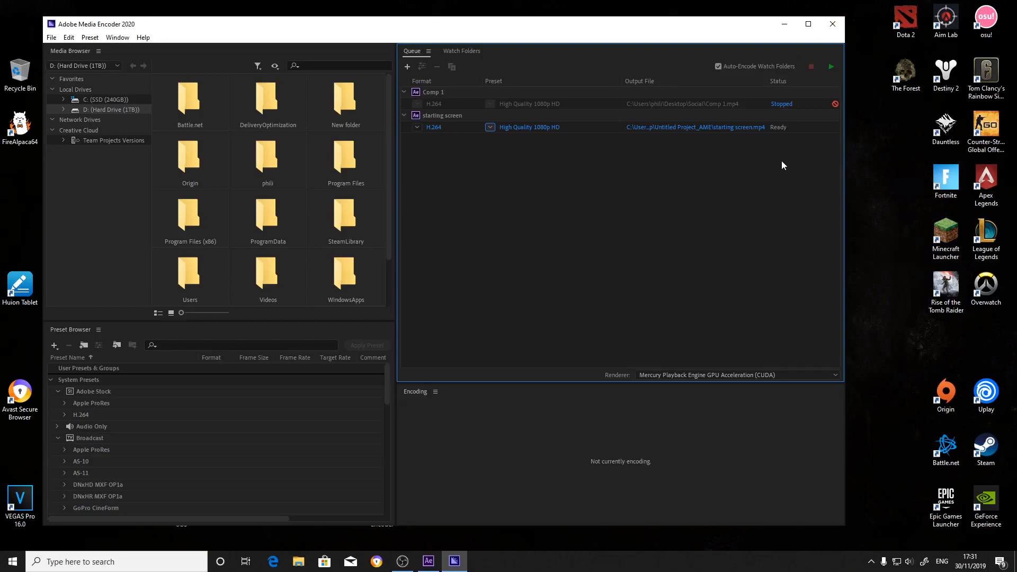
click(833, 24)
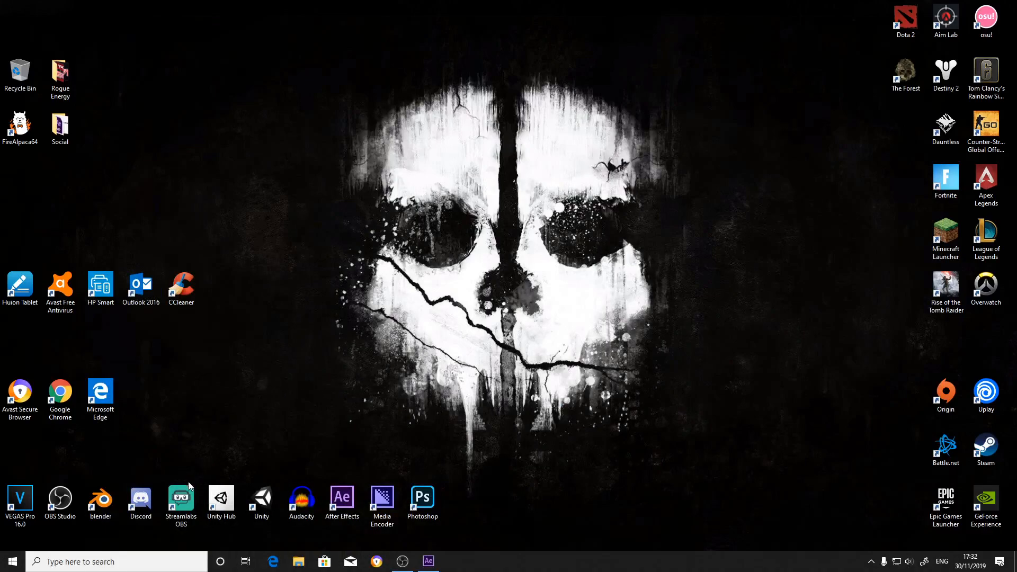
Switch to Streamlabs OBS and add a new Media Source instead of reusing an existing one.
click(172, 501)
double_click(172, 501)
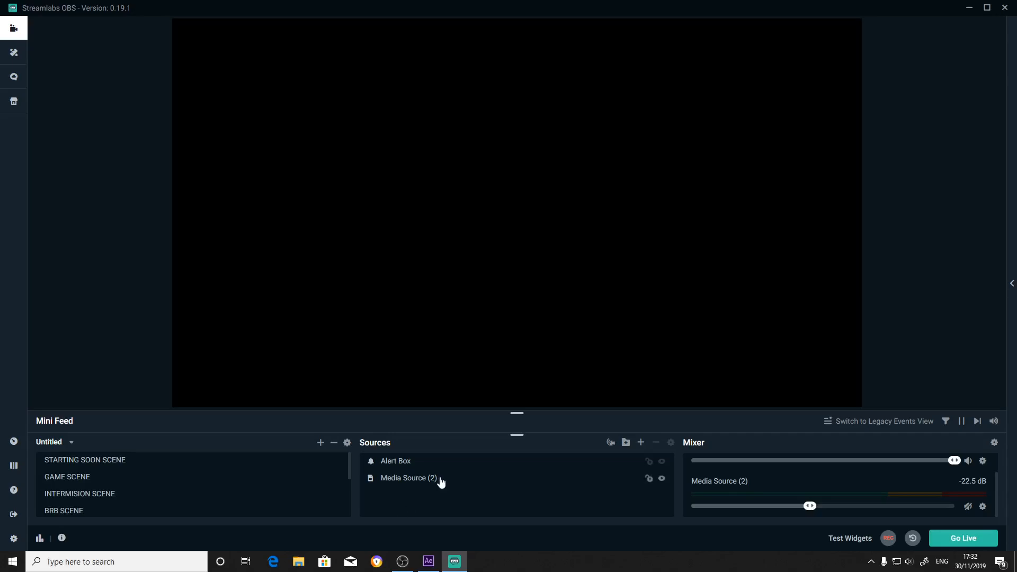
click(640, 448)
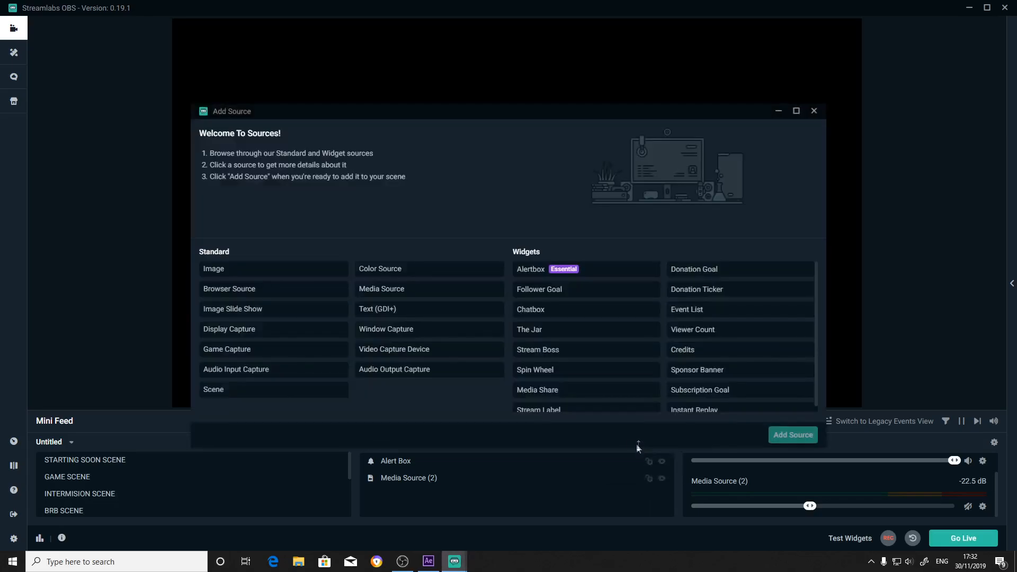
click(454, 289)
click(793, 435)
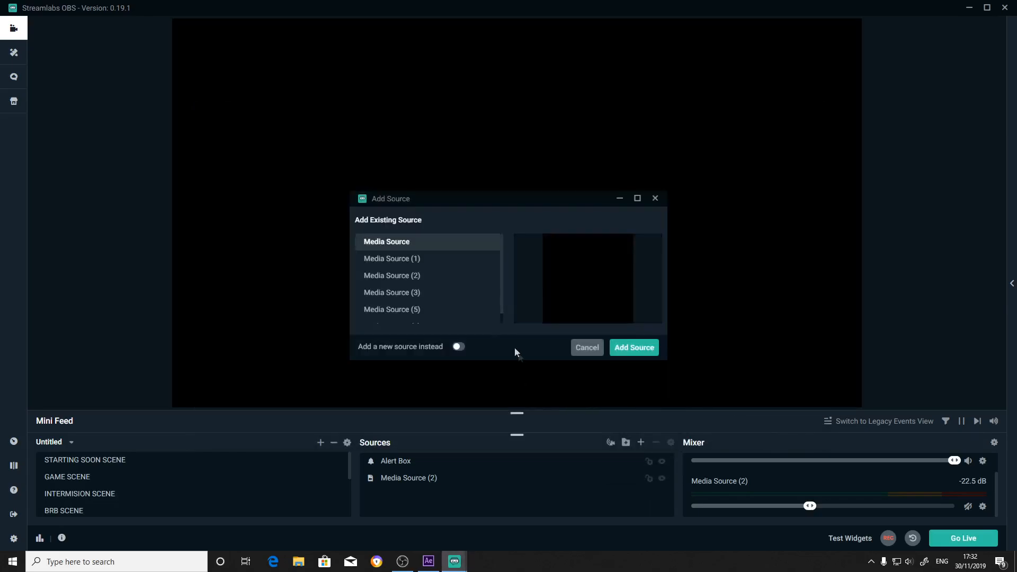
scroll(408, 295, down, 1)
scroll(403, 291, up, 1)
click(455, 351)
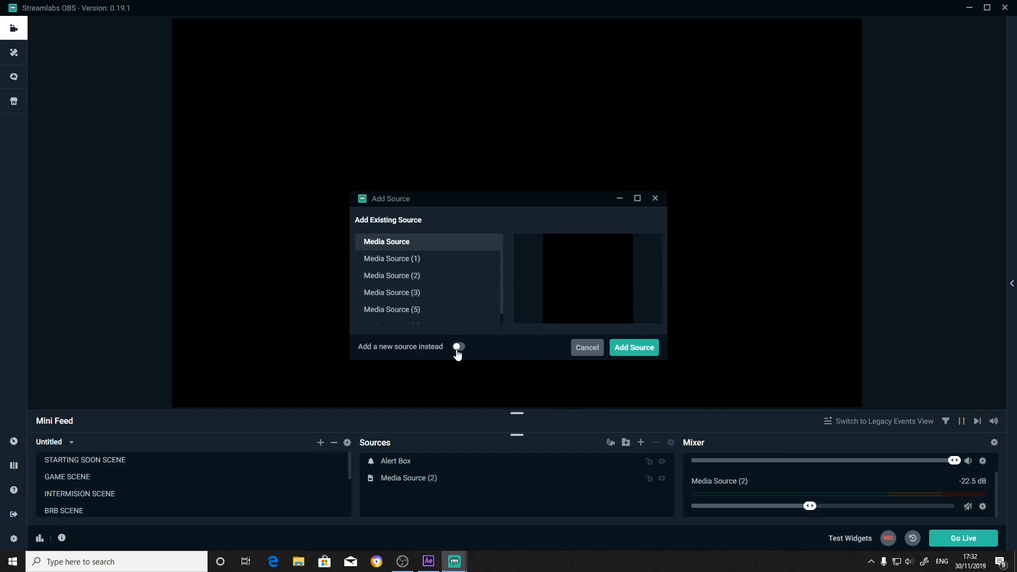
click(652, 351)
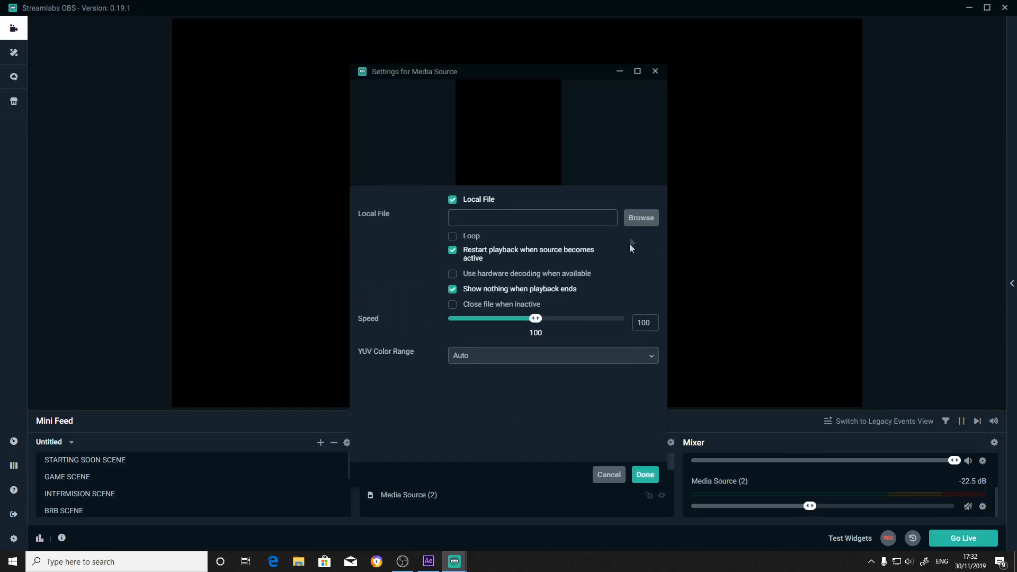
Load the "starting soon screen" video from the stream overlays folder into the new media source, enable Loop and apply the settings.
click(640, 218)
double_click(182, 87)
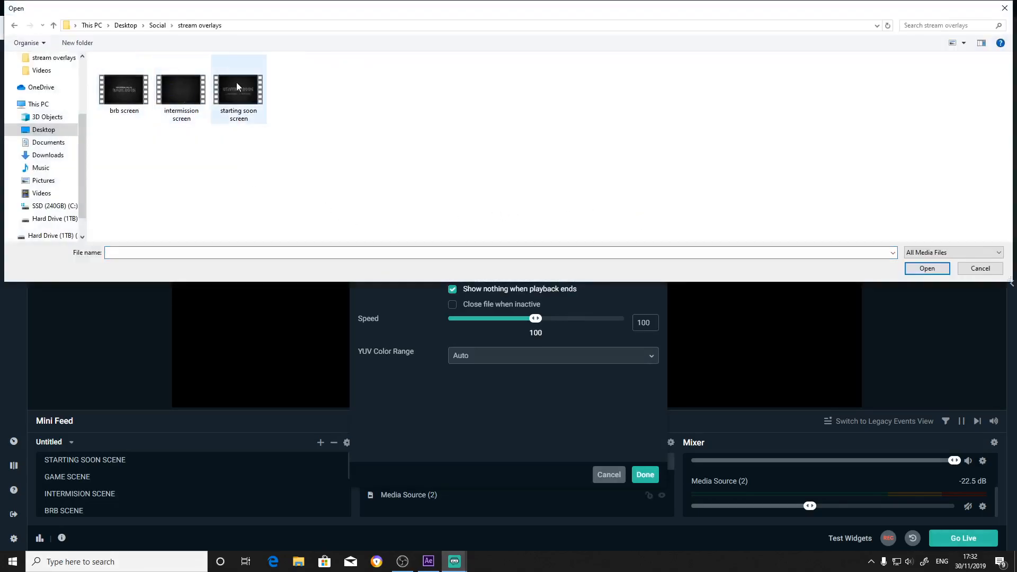
click(237, 87)
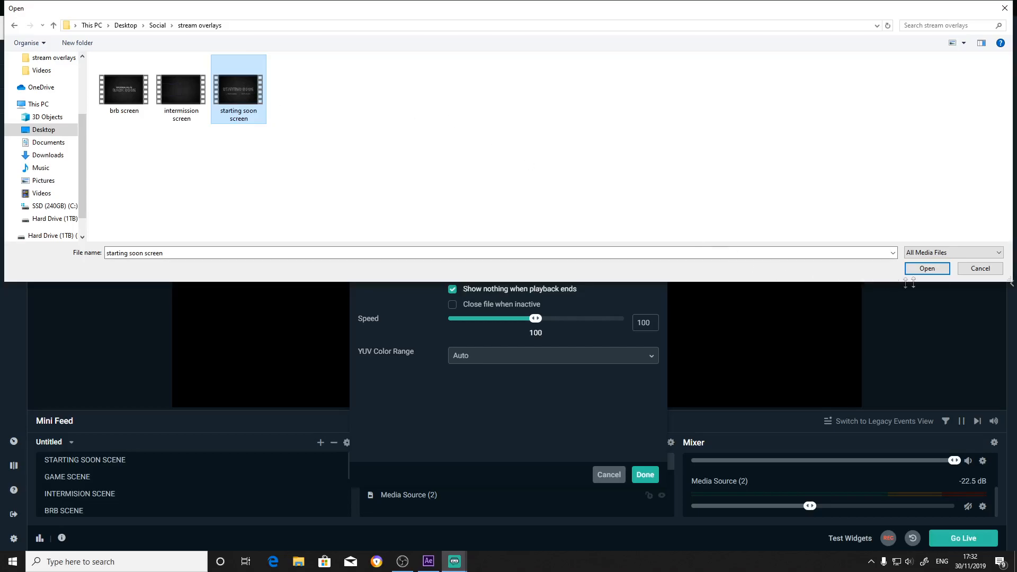
click(926, 270)
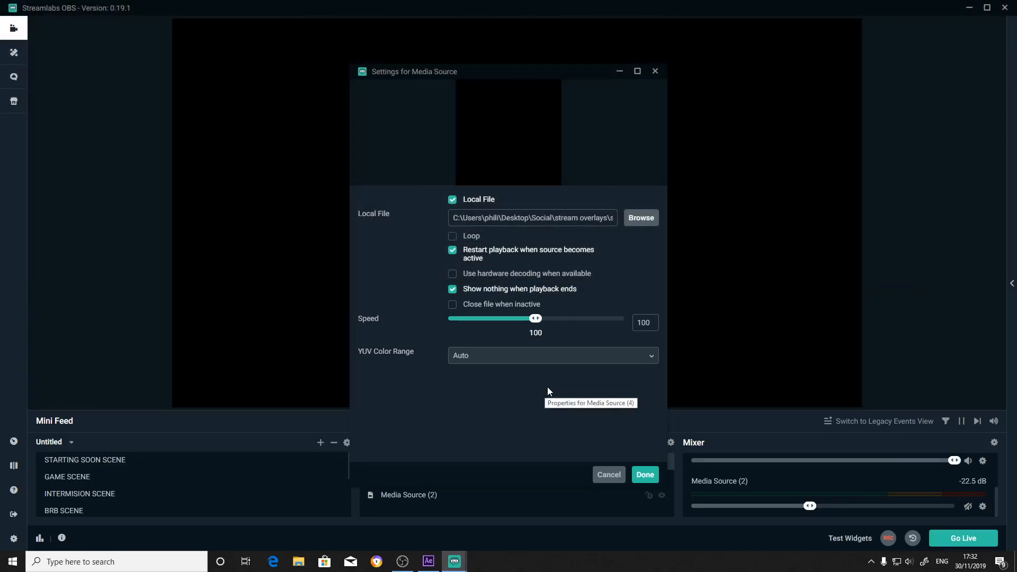
click(452, 236)
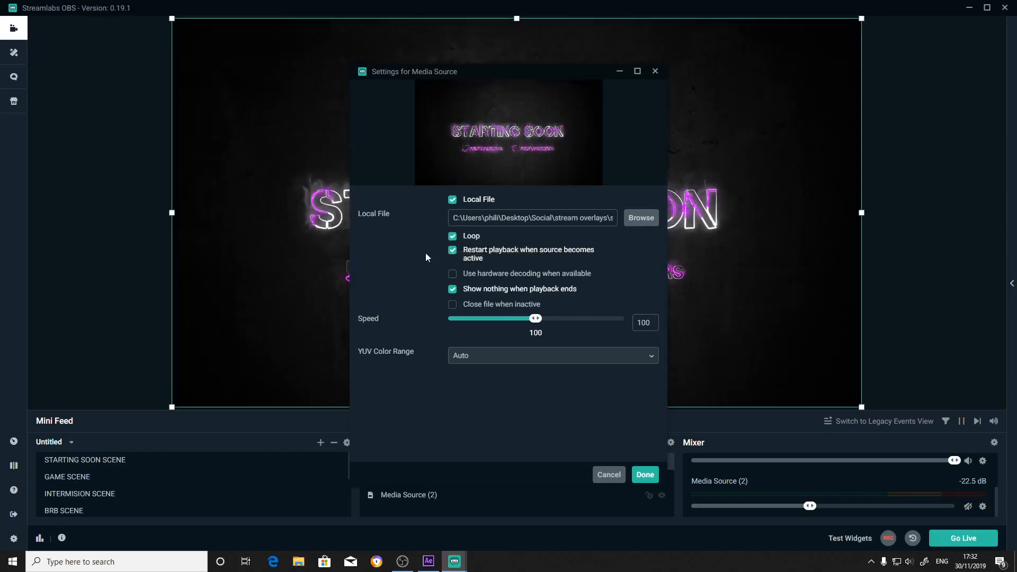
click(646, 475)
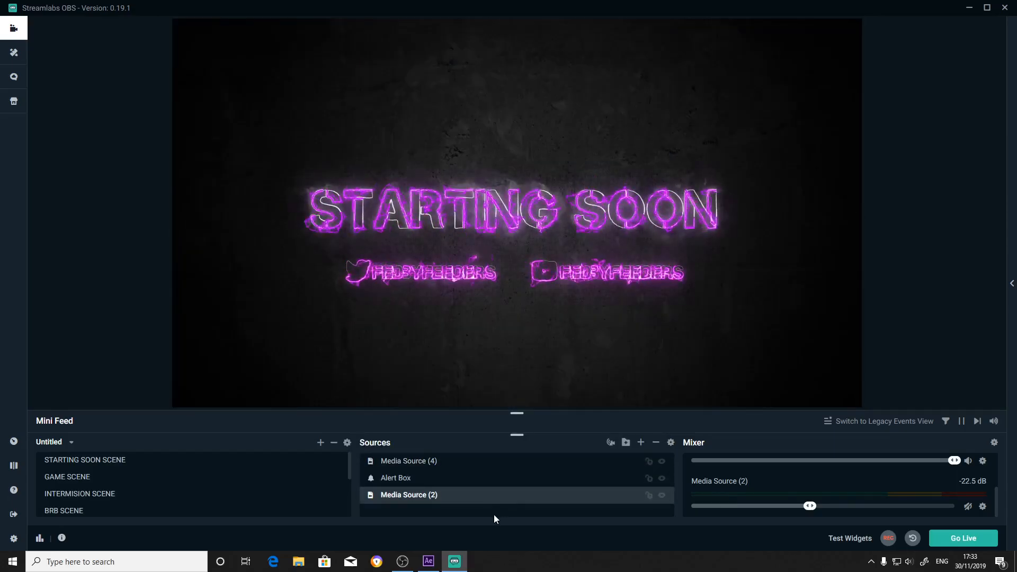